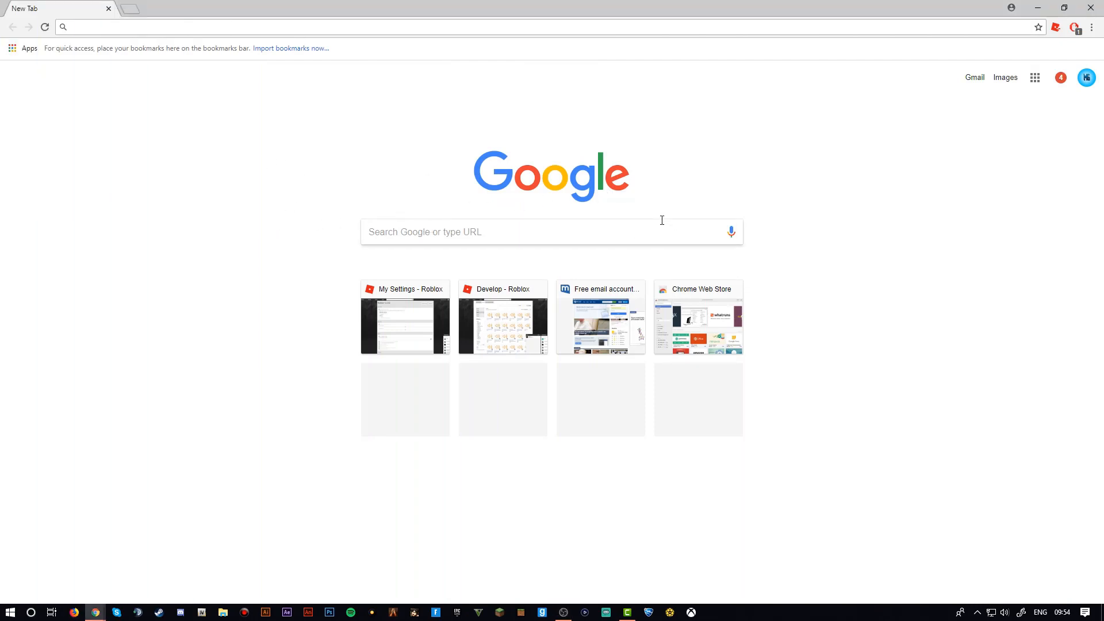
Search the web for "roblox transparent shirt template"
left_click(447, 235)
type("roblox")
key("BackSpace")
key("BackSpace")
key("BackSpace")
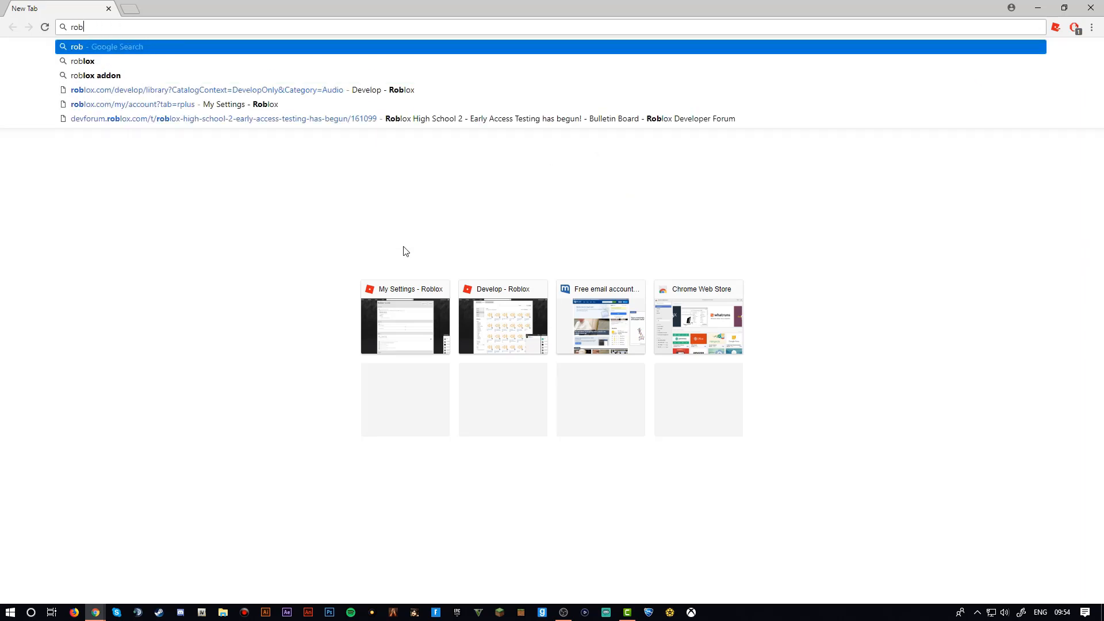
type("lox ")
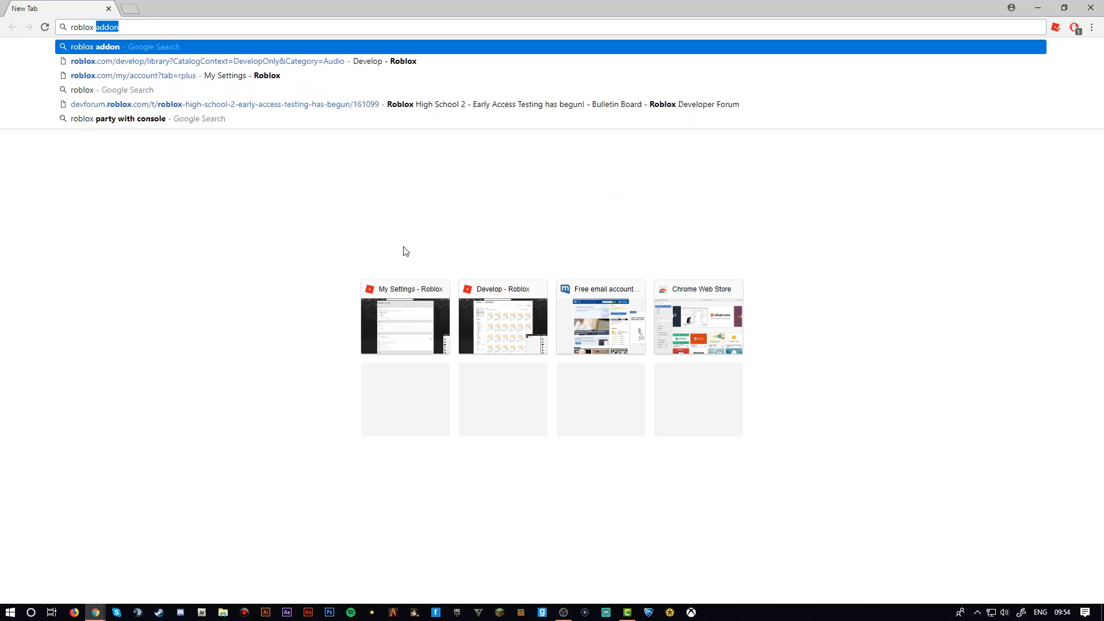
type("trans")
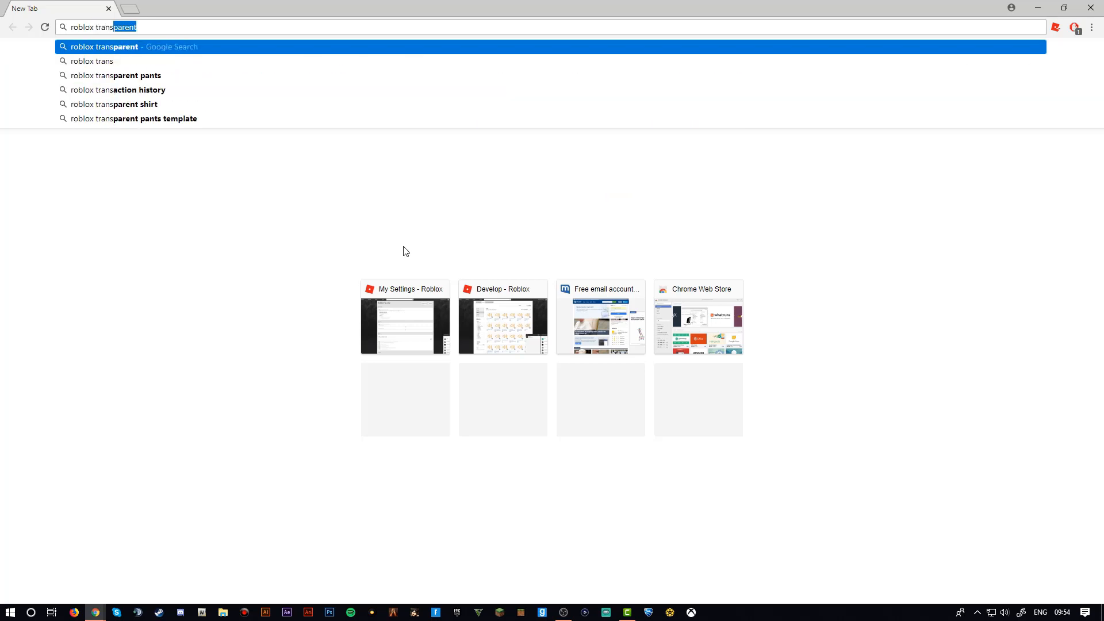
type("parent shirt")
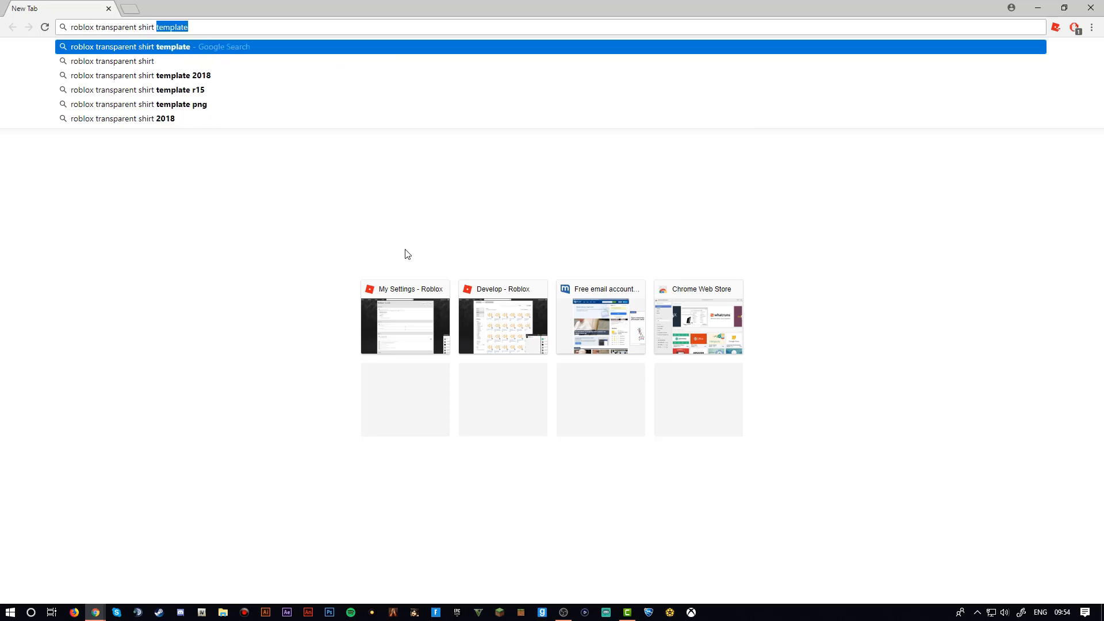
key("Return")
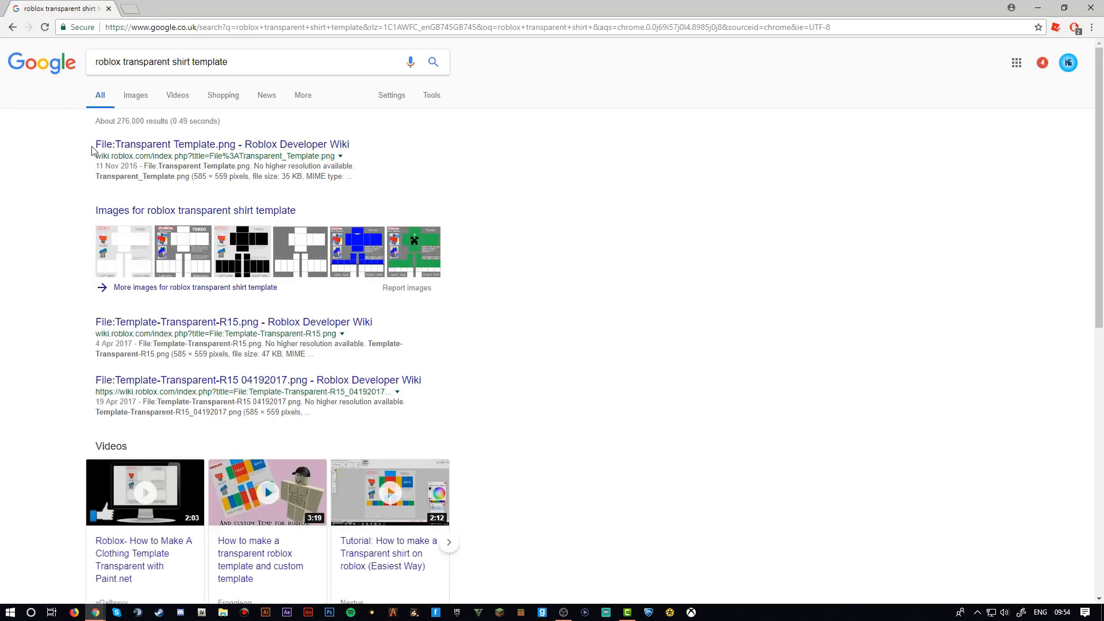
Open the Roblox Developer Wiki result for the file Transparent Template.png
left_click_drag(92, 151, 362, 150)
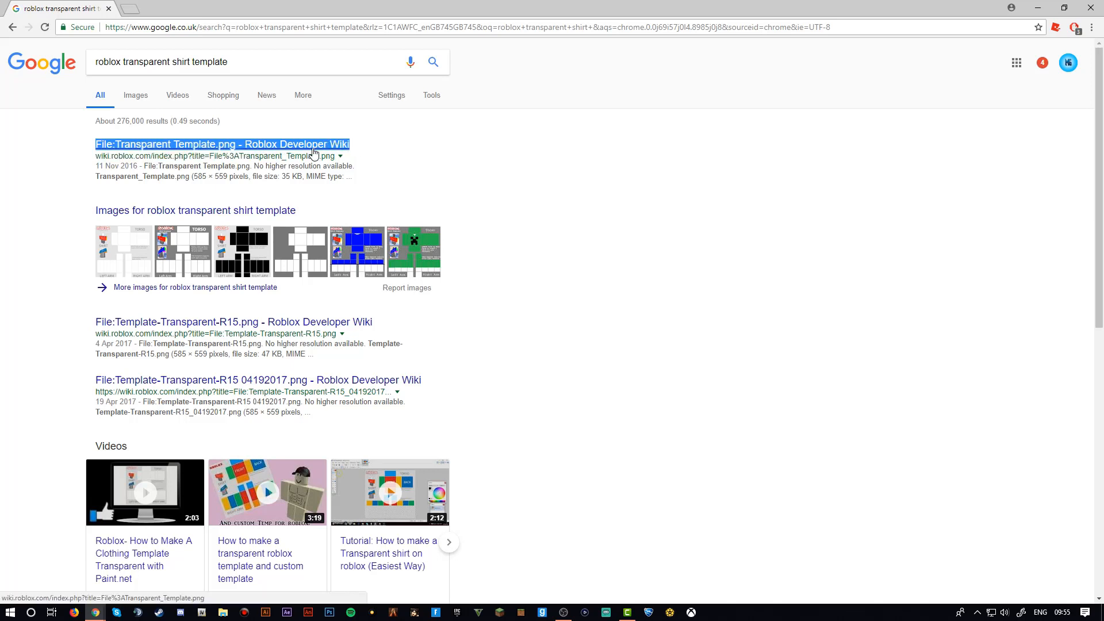
left_click(354, 161)
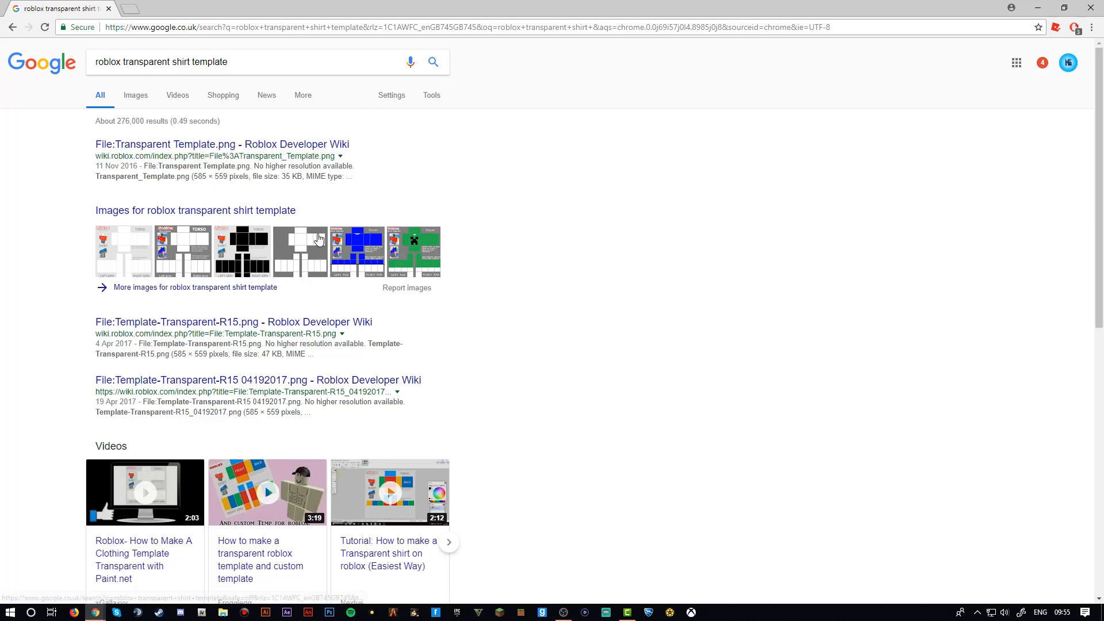
left_click(229, 145)
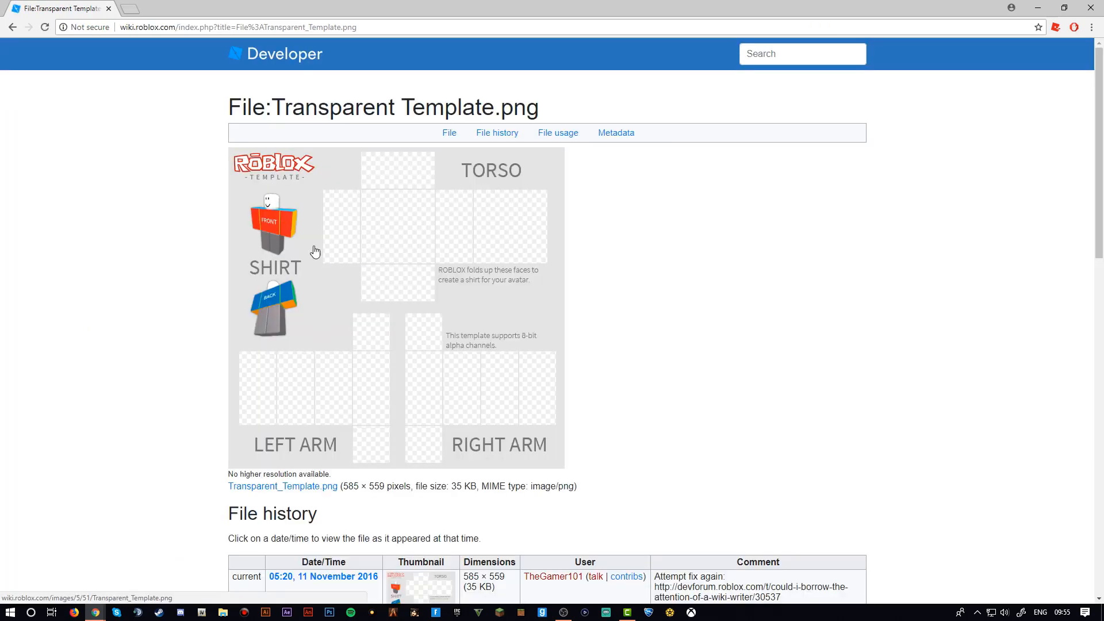
right_click(383, 283)
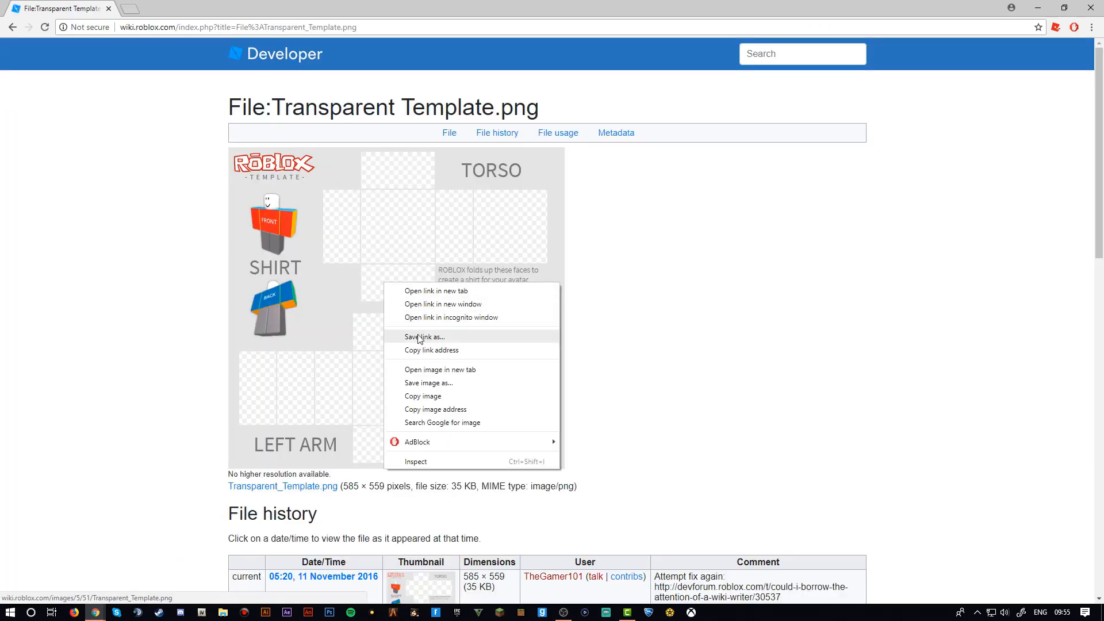
left_click(419, 384)
scroll(322, 201, "down", 5)
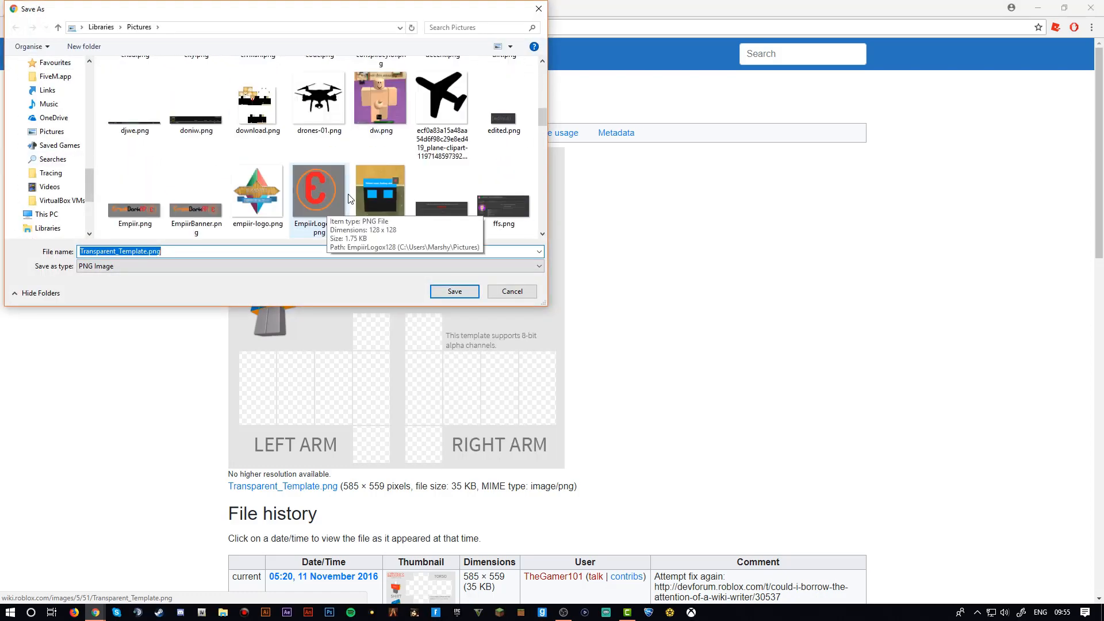
scroll(349, 199, "down", 4)
left_click(513, 291)
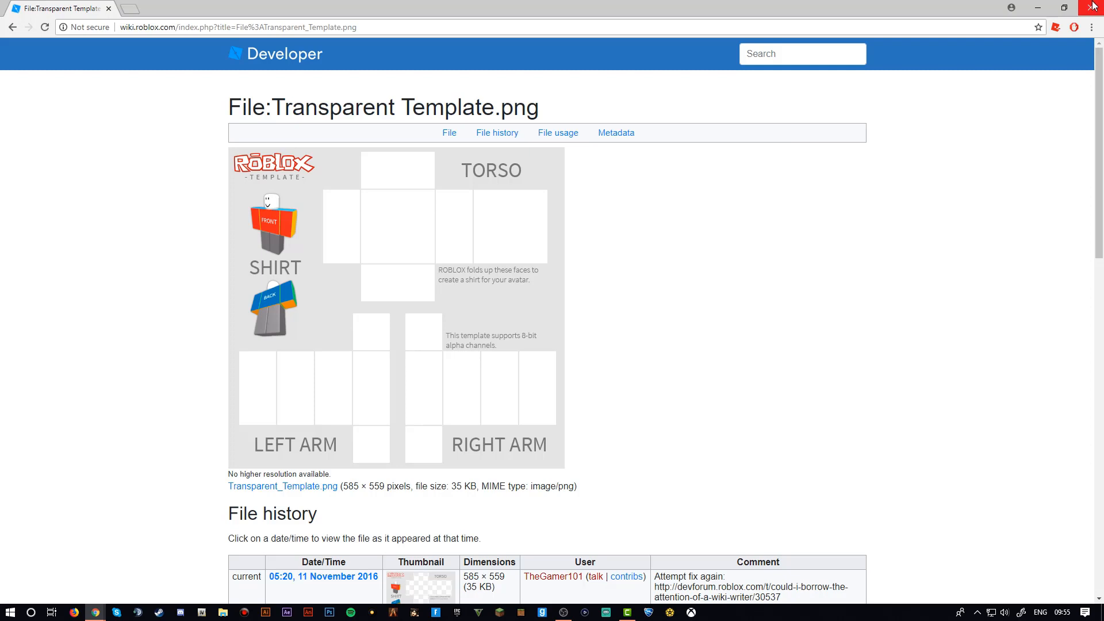
Open a new browser tab and go to paint.net
left_click(132, 10)
type("paint")
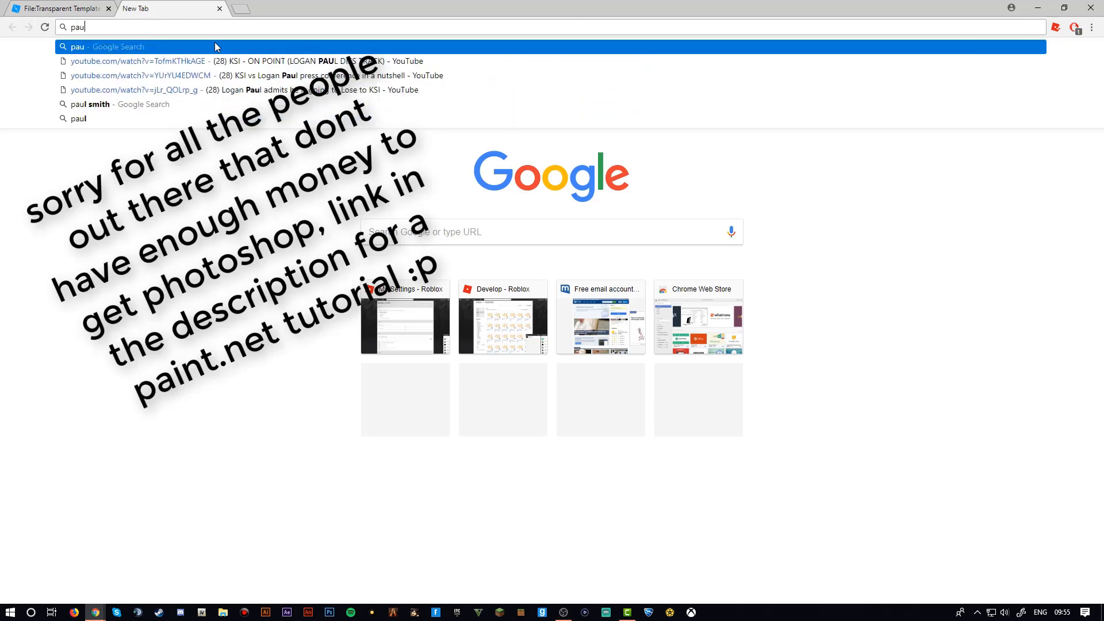
type(".net")
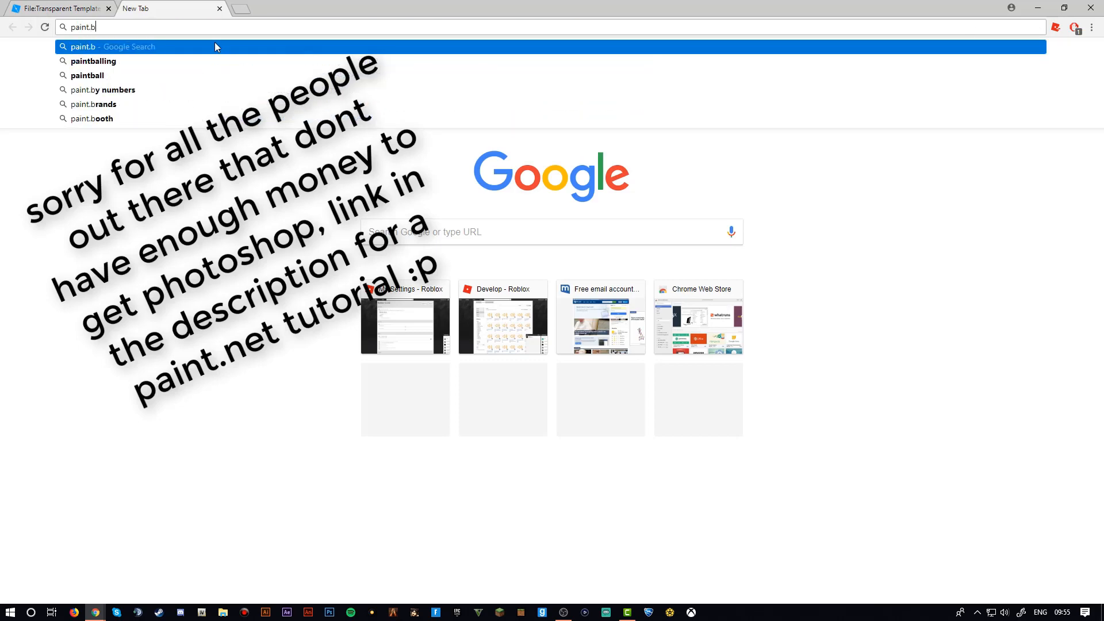
key("Return")
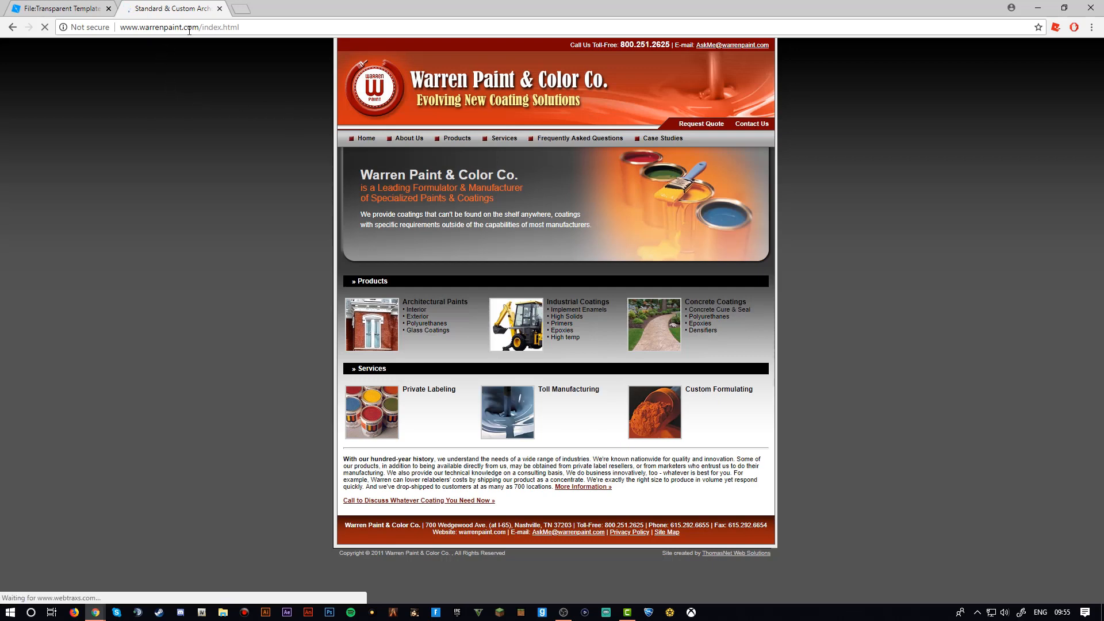
Search the web for "paint .net" and view the official getpaint.net site, closing its tab when done
left_click(191, 27)
type("paint . ")
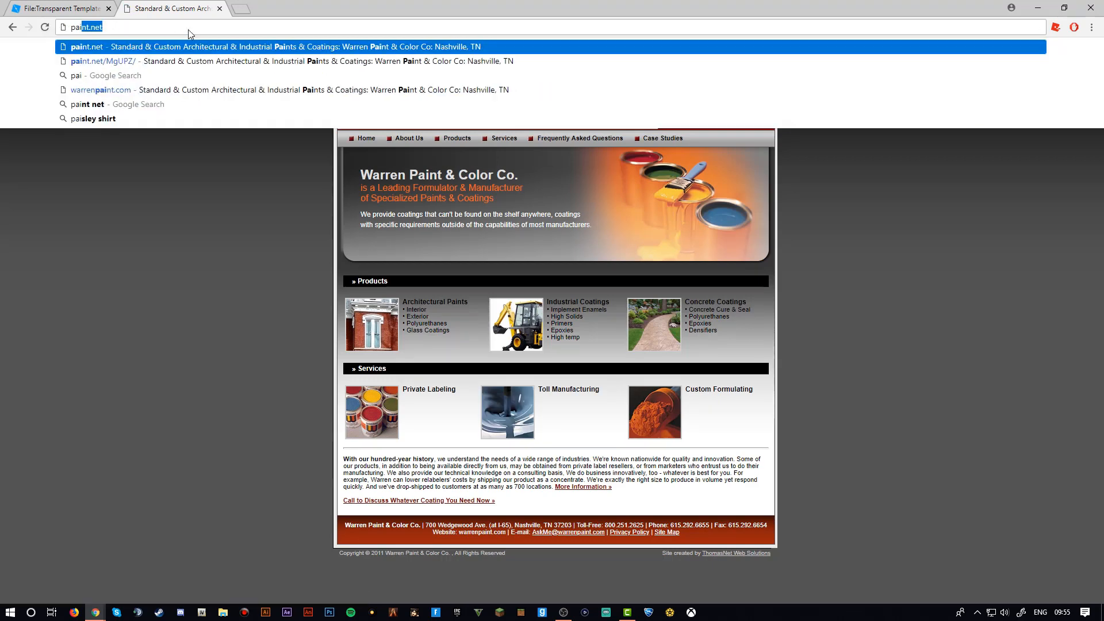
type("net")
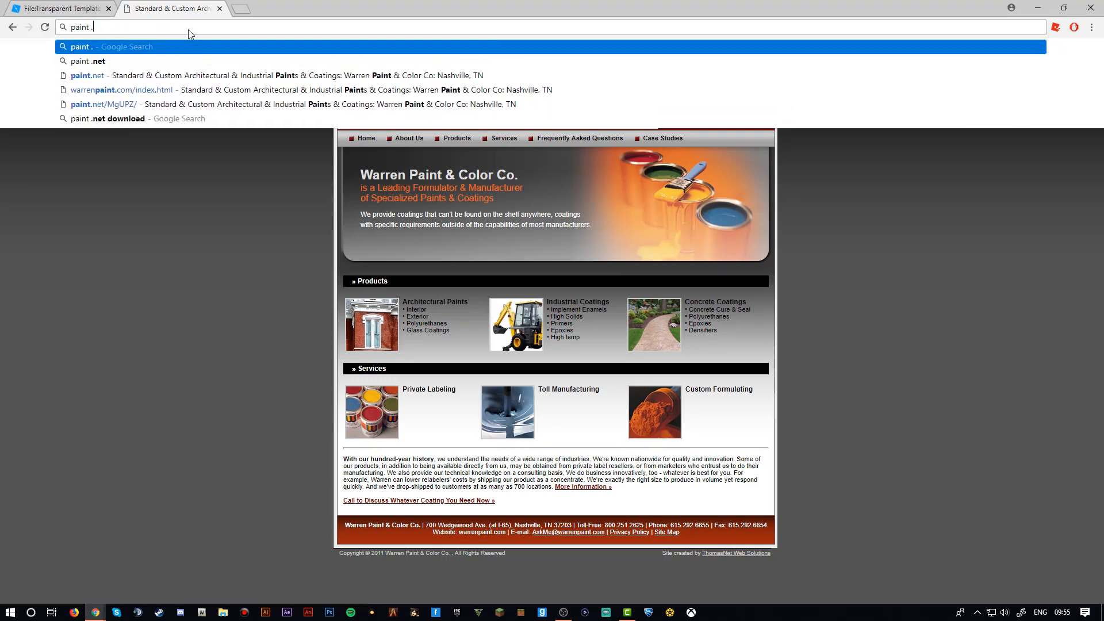
key("Return")
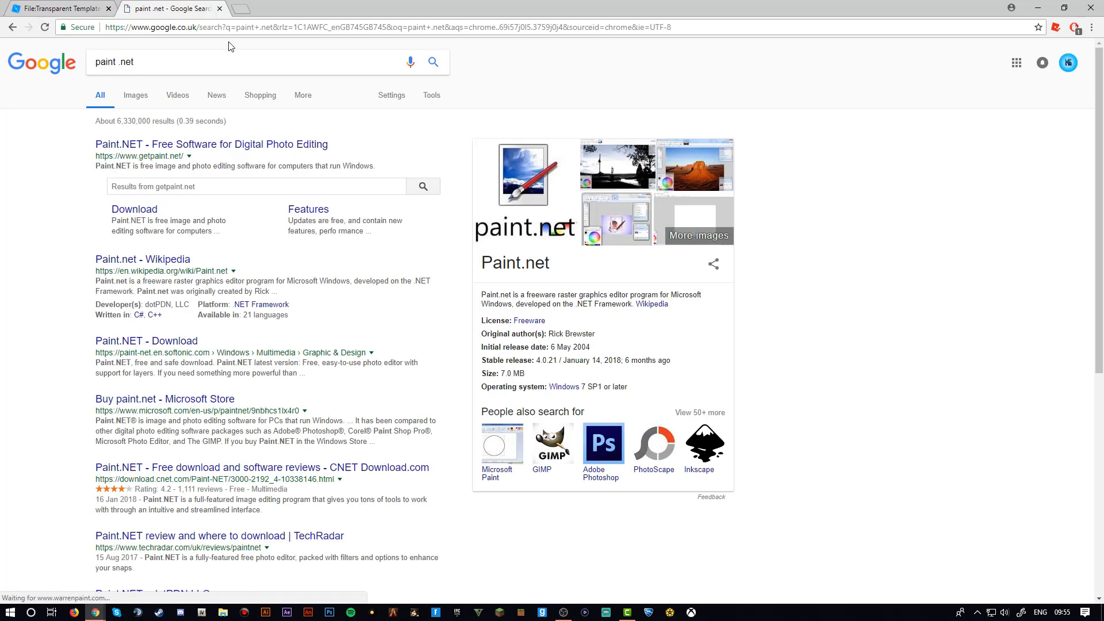
left_click(217, 147)
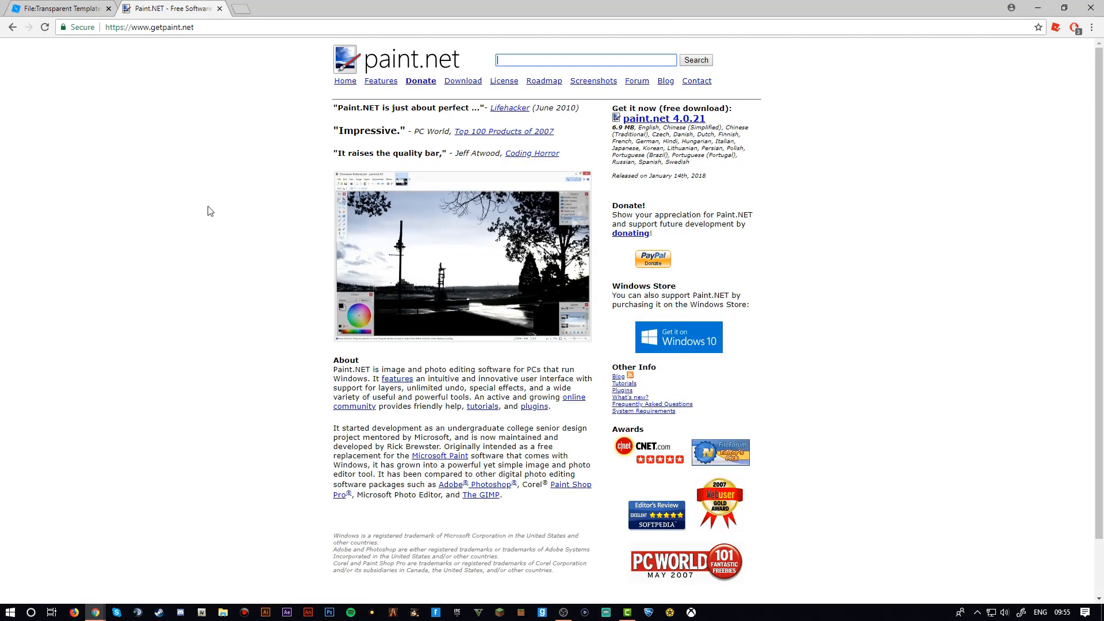
left_click(12, 27)
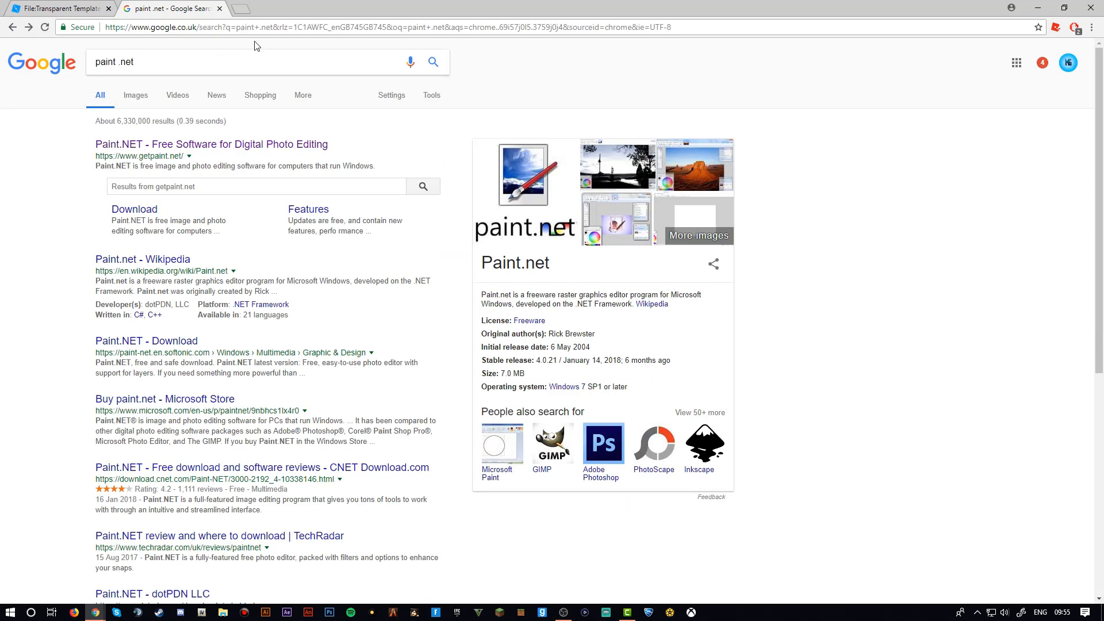
left_click(219, 11)
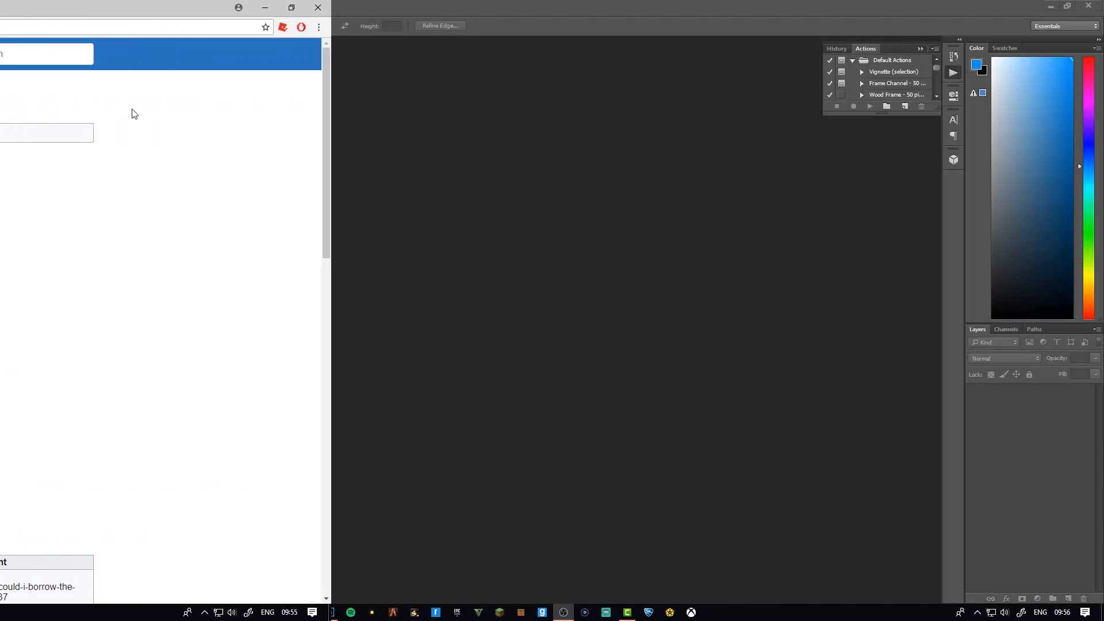
Switch to Photoshop, collapse the expanded Actions panel and create a new document 585 pixels wide and 559 pixels high
left_click(920, 50)
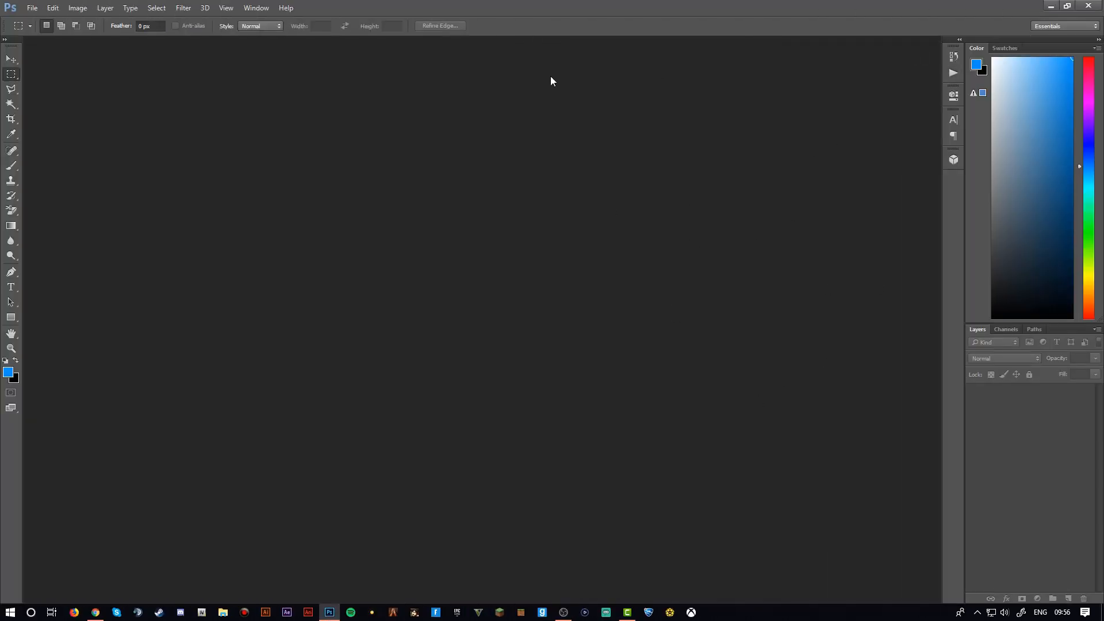
left_click(32, 8)
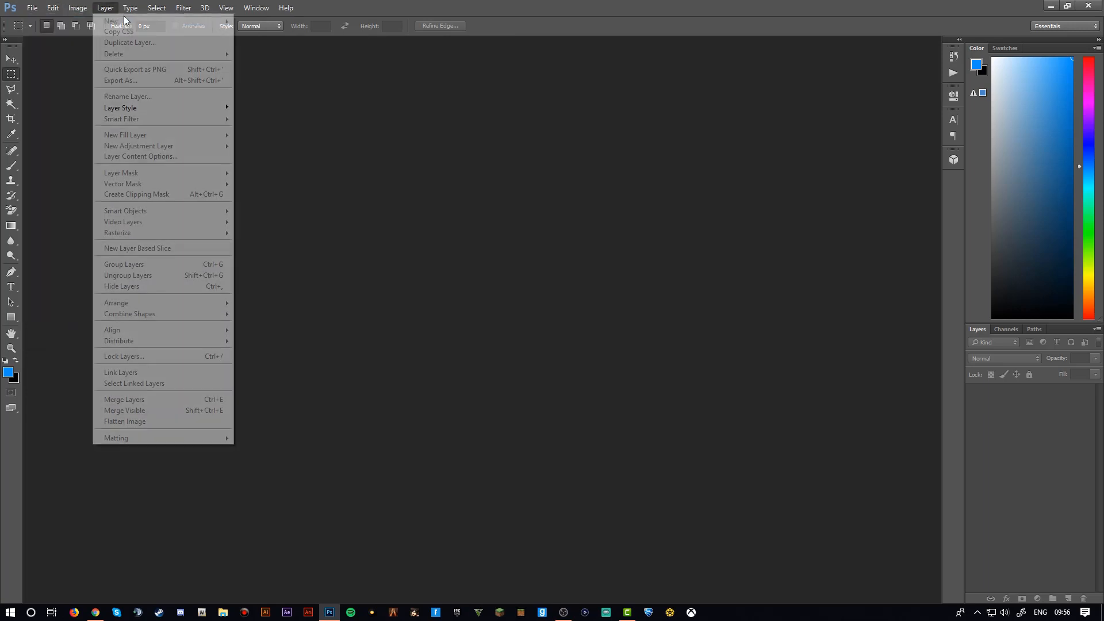
mouse_move(32, 8)
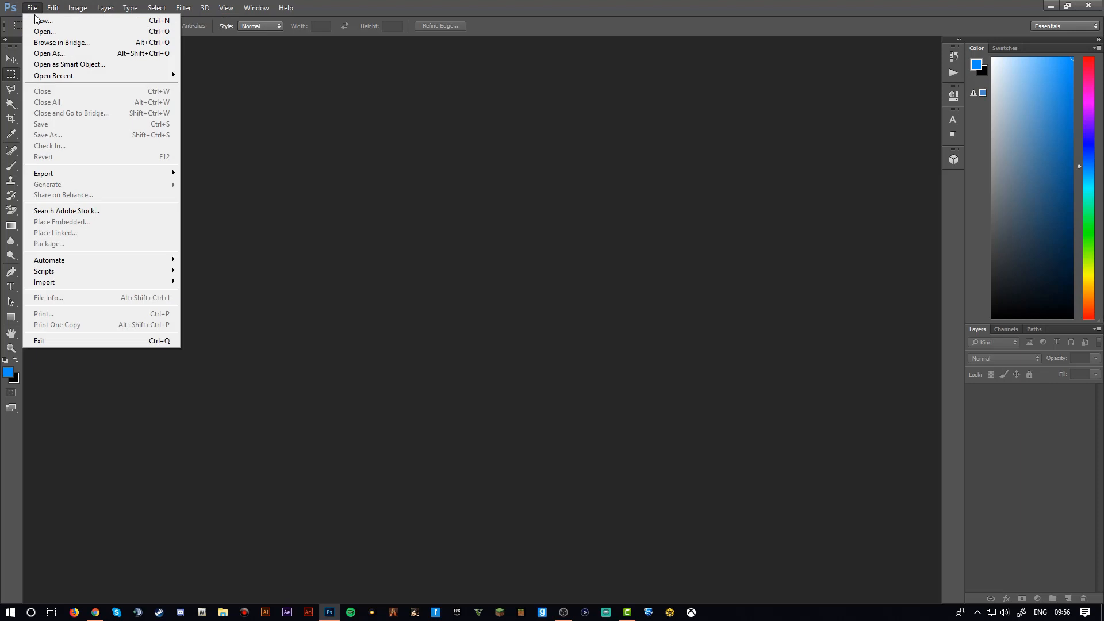
left_click(156, 22)
double_click(419, 216)
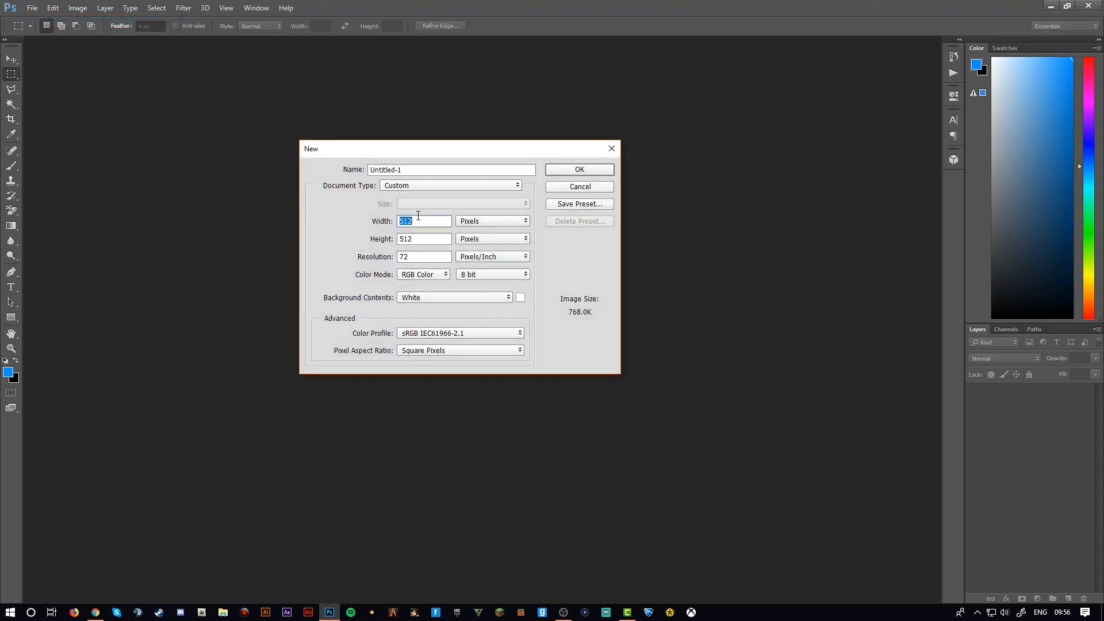
left_click(481, 218)
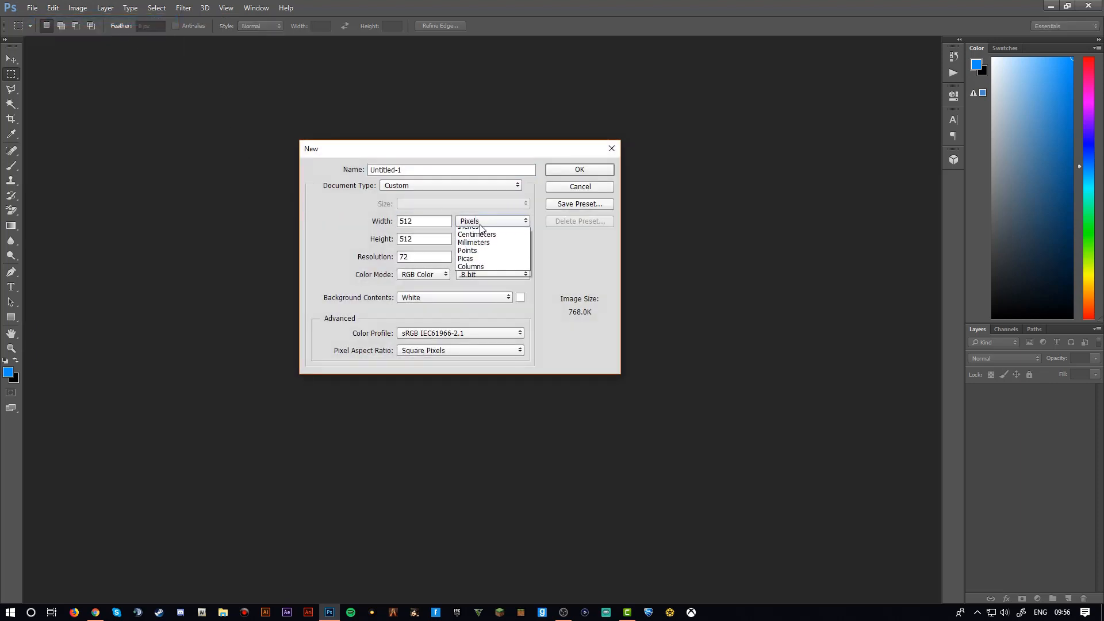
left_click(479, 229)
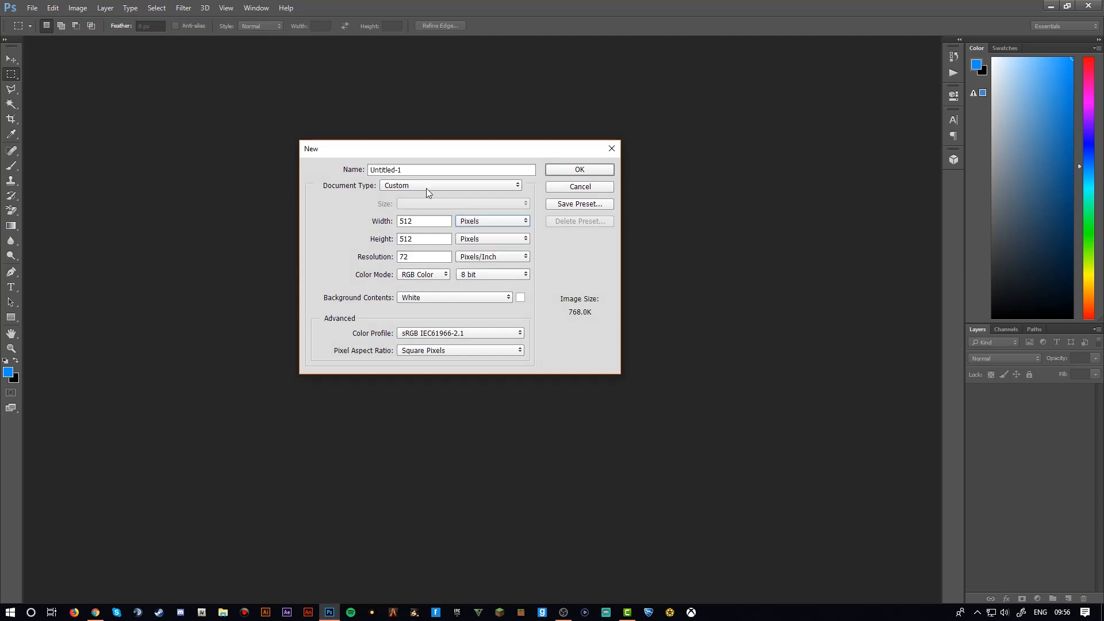
left_click(423, 220)
double_click(413, 221)
type("585")
double_click(415, 236)
type("559")
left_click(567, 169)
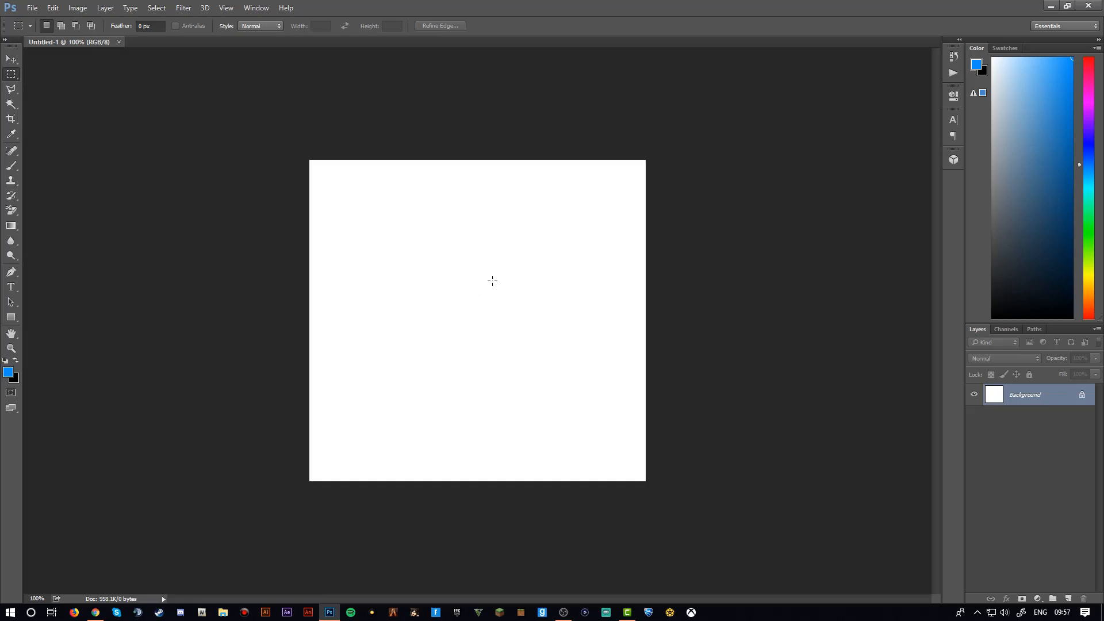
key("z")
left_click_drag(488, 278, 476, 281)
left_click(453, 284, "alt")
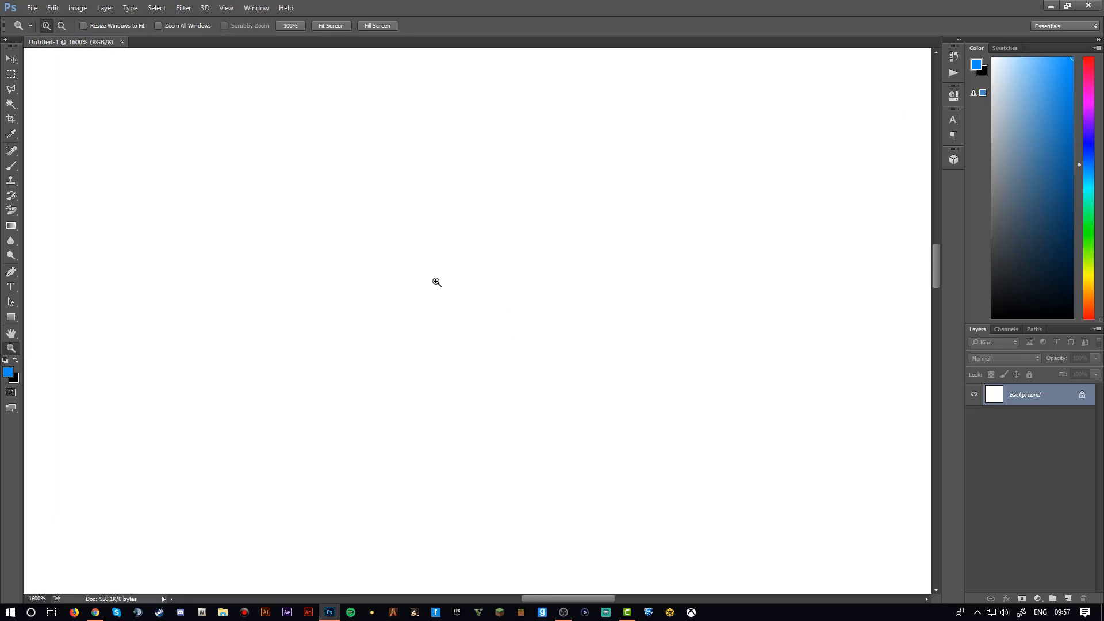
left_click(450, 282, "alt")
left_click(454, 285, "alt")
left_click(457, 286, "alt")
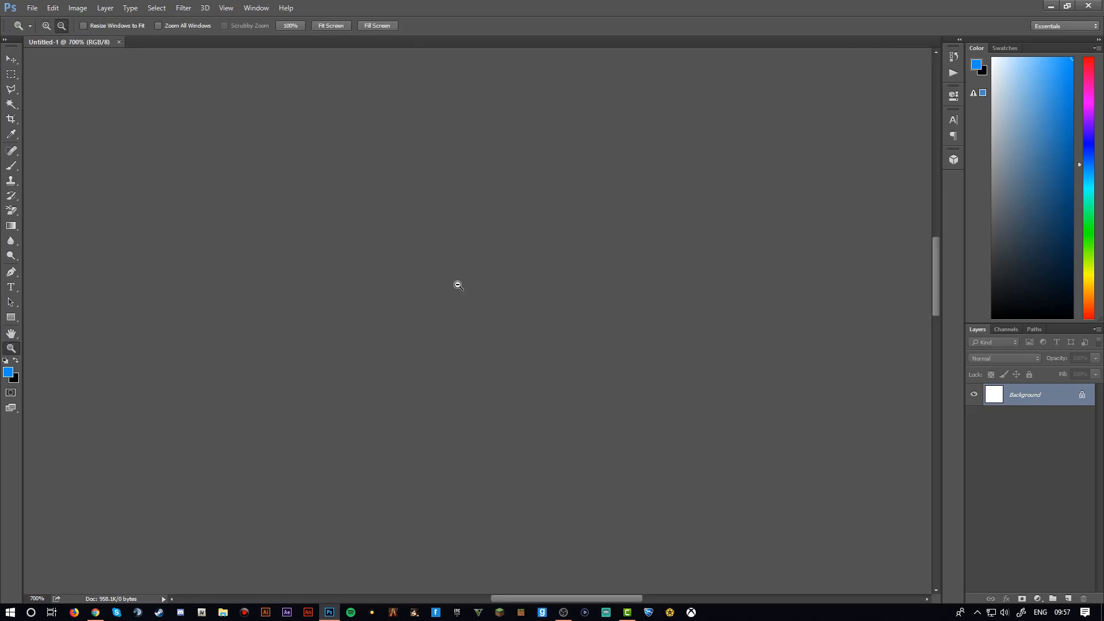
left_click(457, 286, "alt")
left_click(458, 286, "alt")
left_click(457, 286, "alt")
left_click(458, 286, "alt")
left_click(458, 286, "alt")
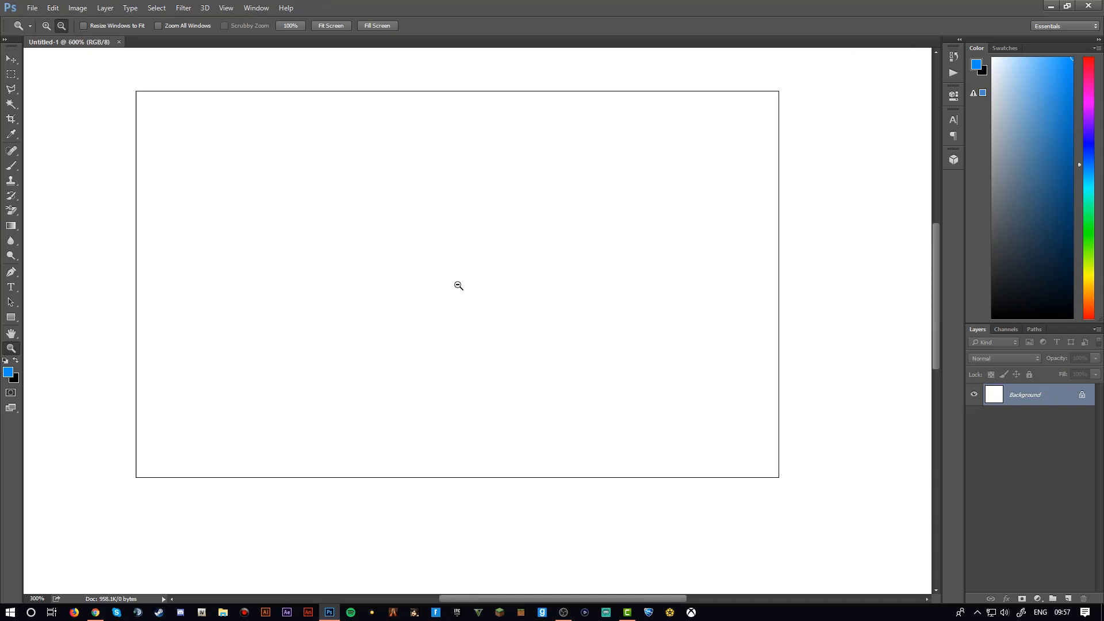
left_click(458, 285, "alt")
left_click(457, 285, "alt")
left_click(460, 288, "alt")
left_click(489, 336)
left_click(494, 344)
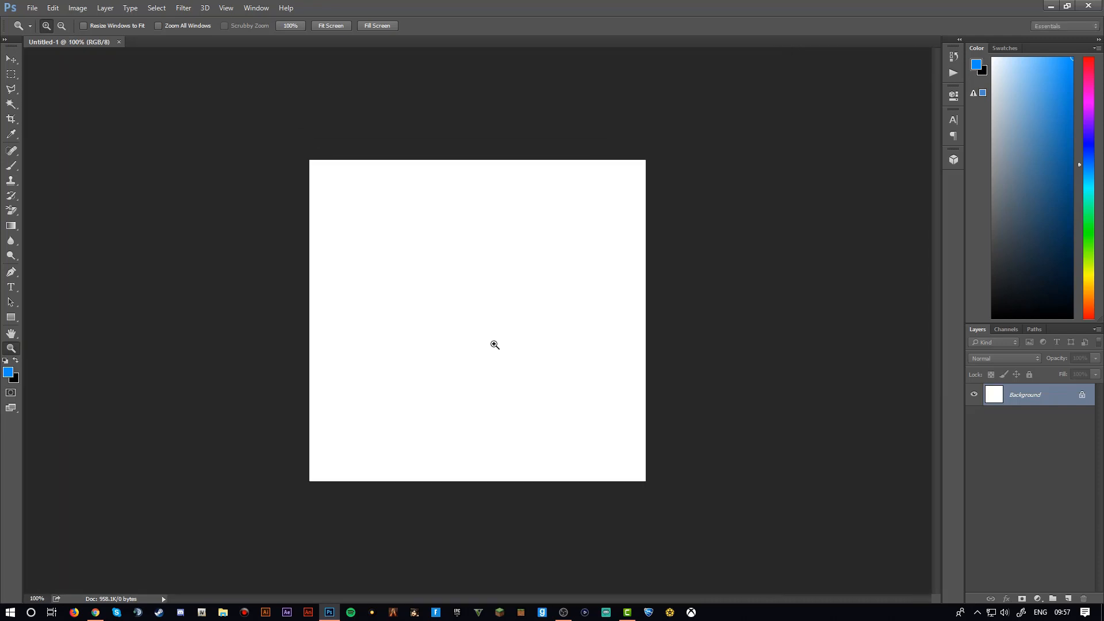
left_click(440, 309)
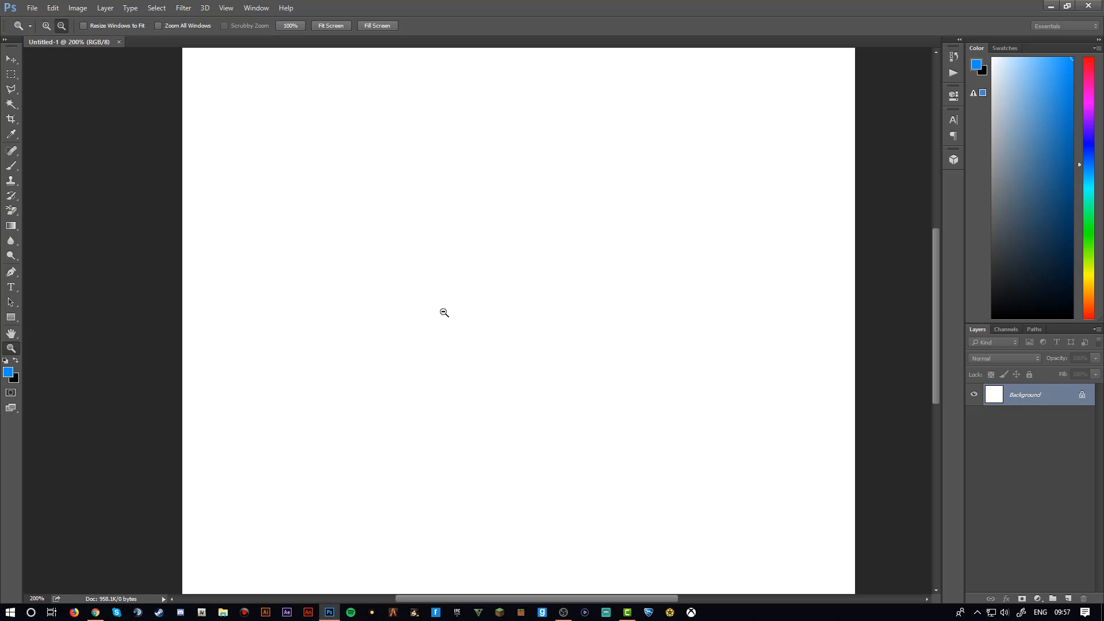
left_click(443, 310, "alt")
Place template.png from the Pictures folder into the document as an embedded image
left_click(32, 8)
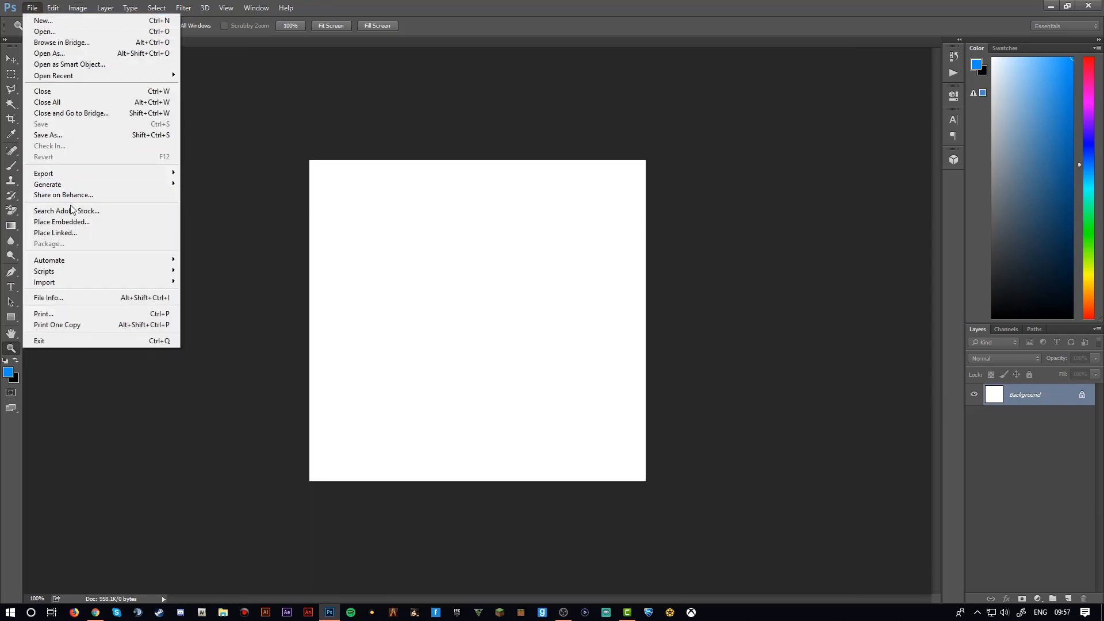
left_click(74, 222)
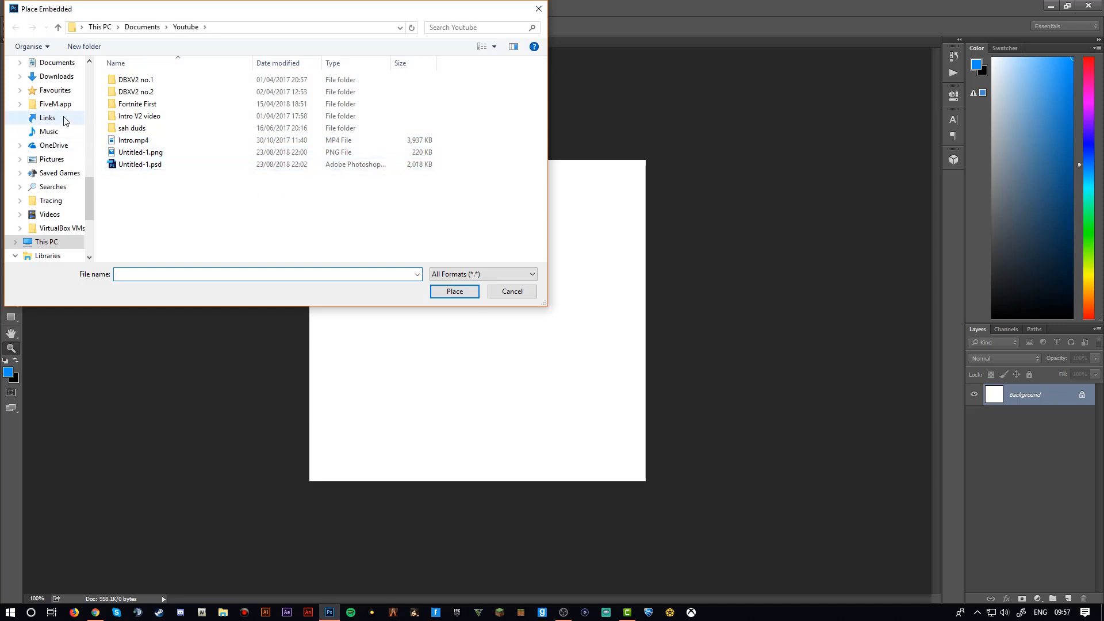
scroll(61, 116, "up", 2)
left_click(60, 91)
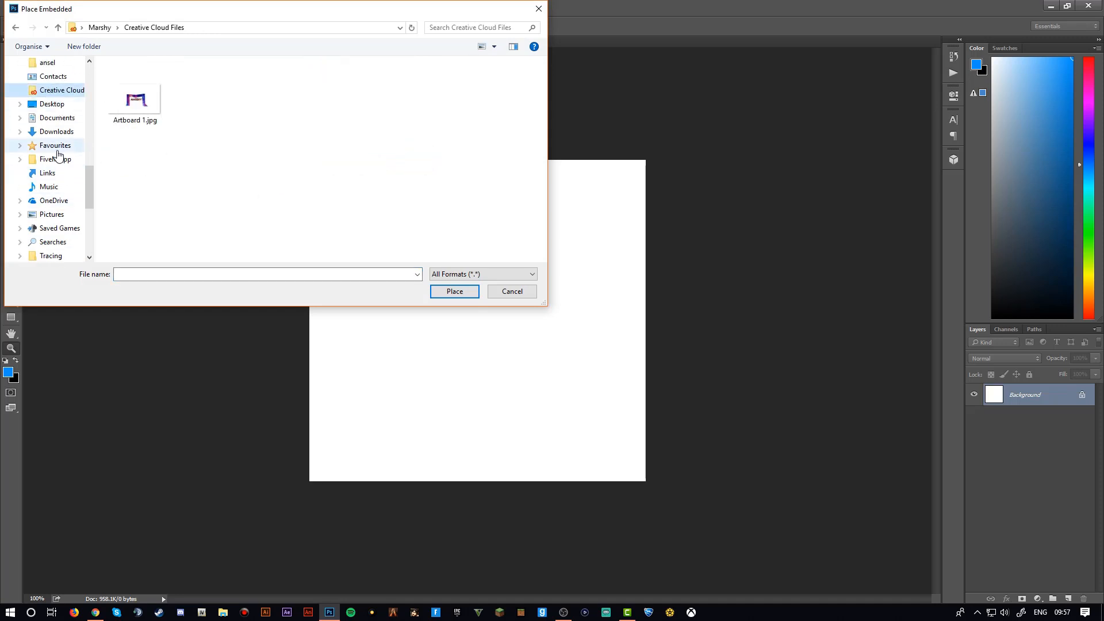
left_click(56, 104)
left_click(53, 228)
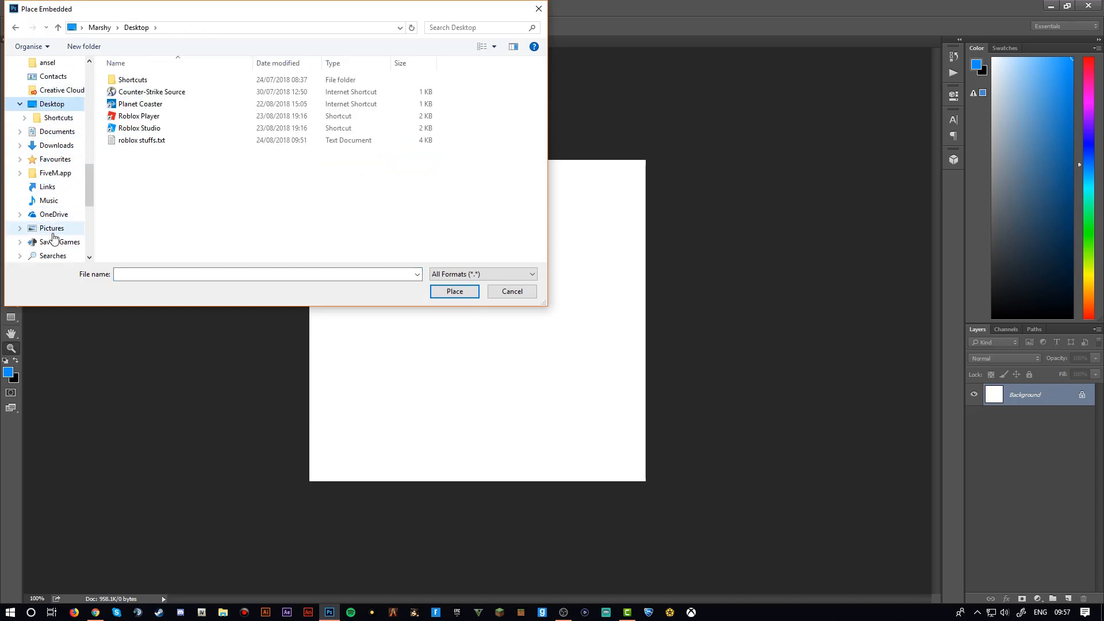
scroll(311, 182, "down", 15)
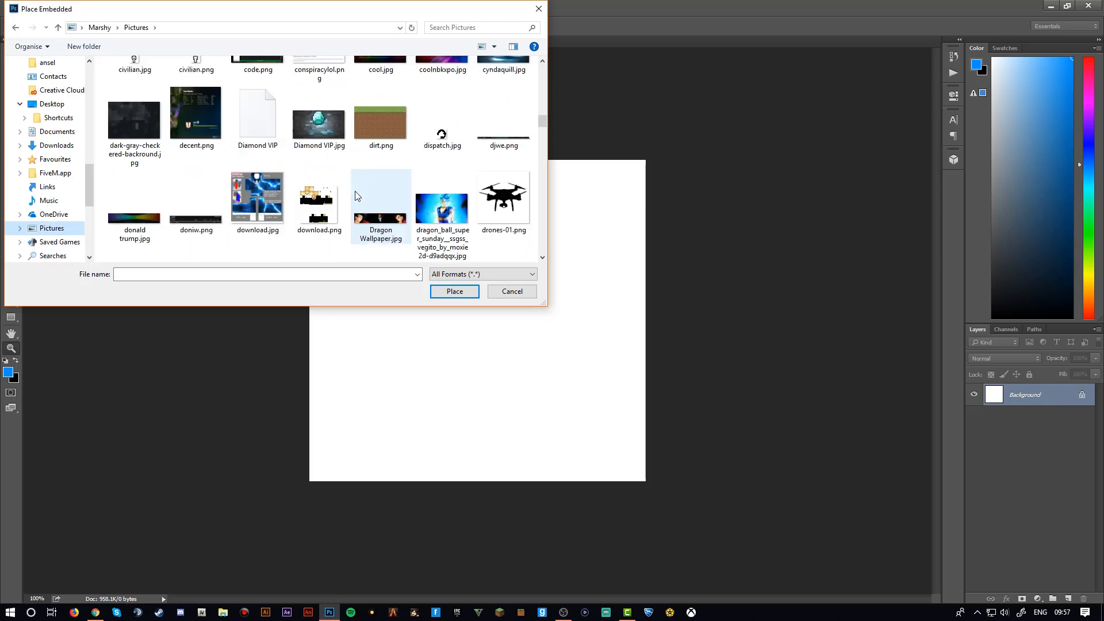
scroll(334, 216, "down", 15)
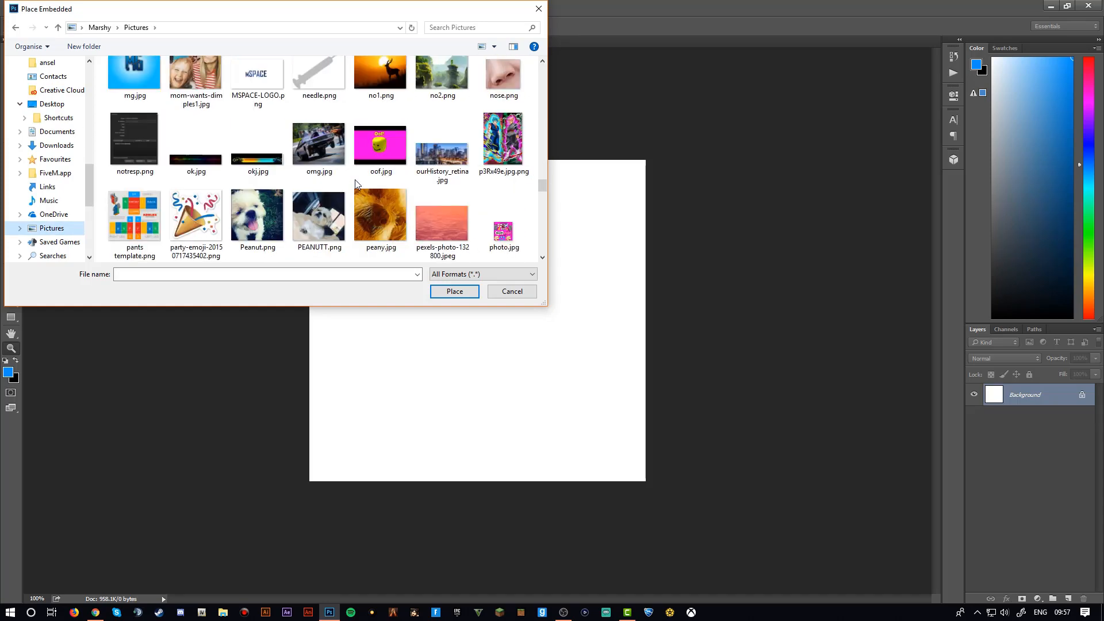
scroll(333, 167, "down", 3)
scroll(311, 149, "down", 3)
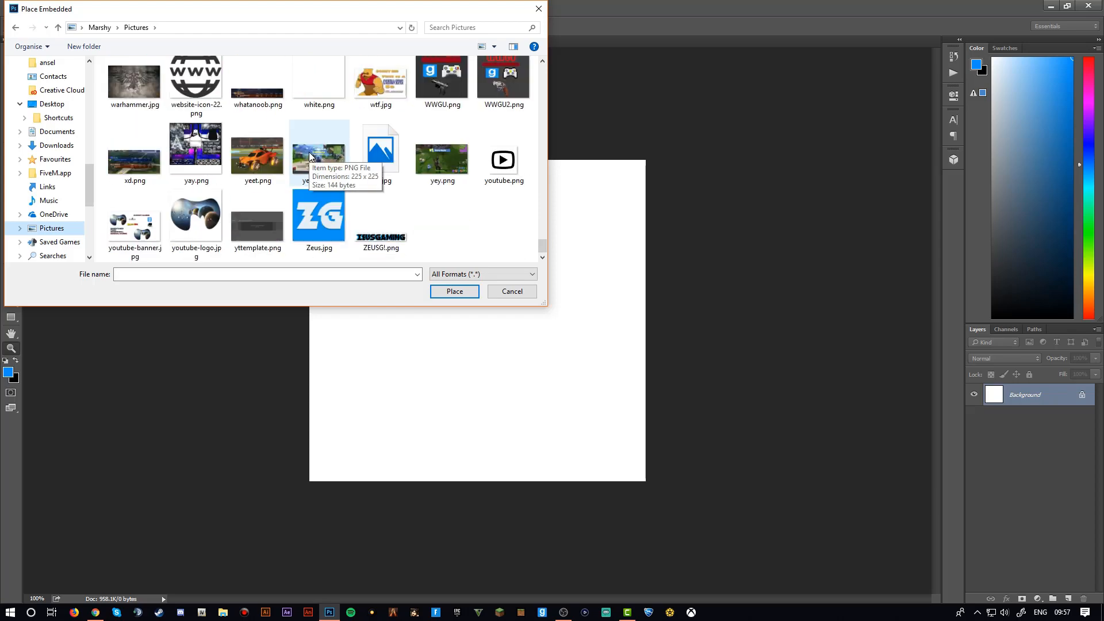
scroll(199, 147, "up", 4)
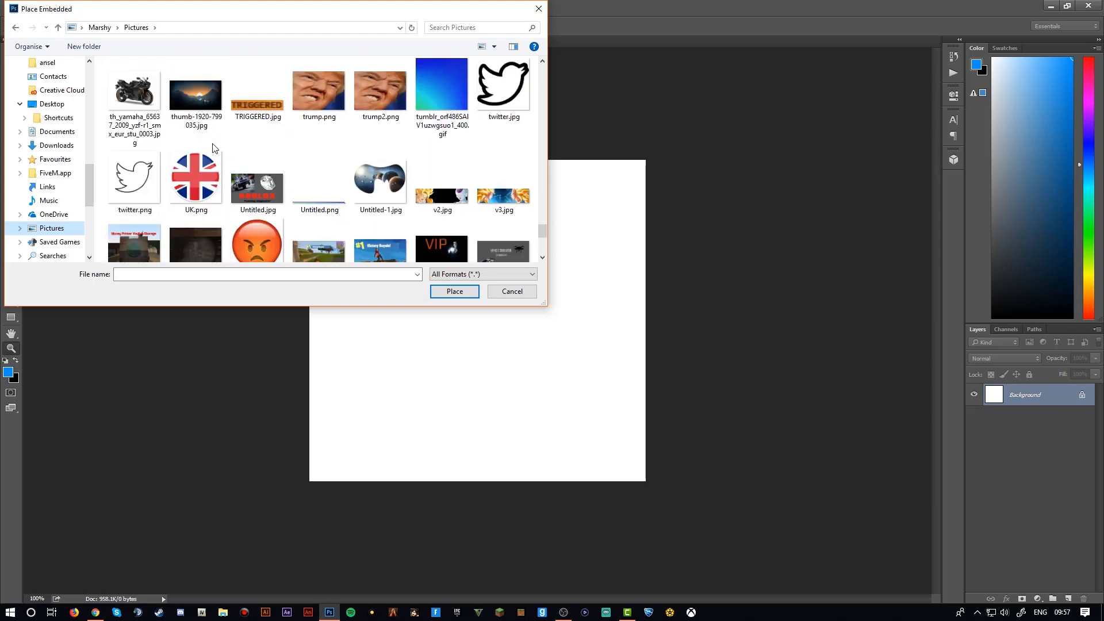
scroll(347, 153, "up", 1)
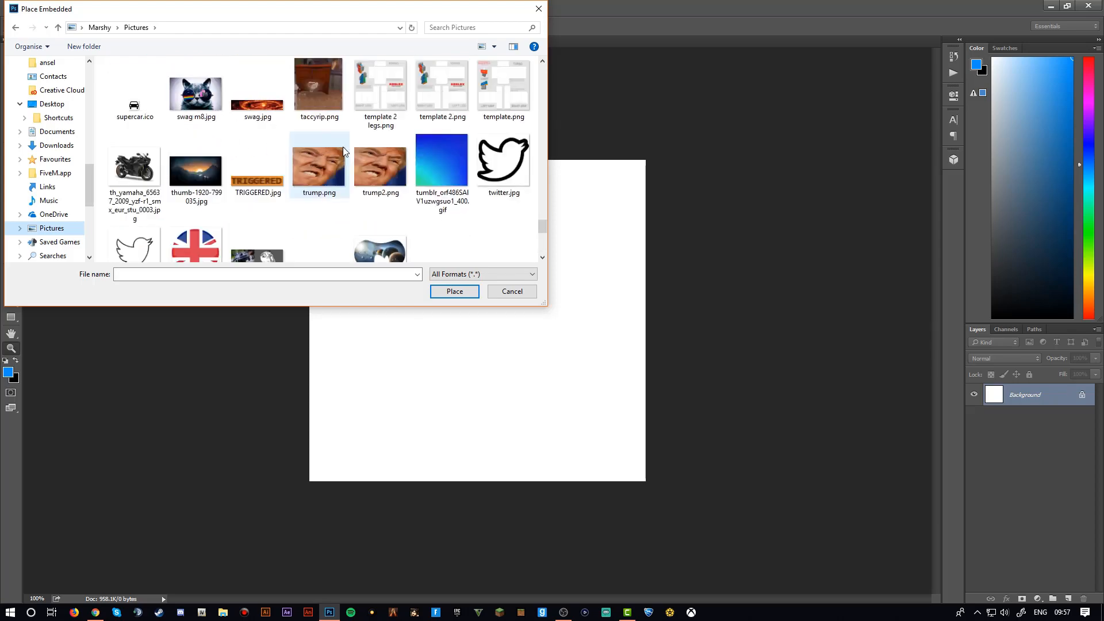
double_click(503, 88)
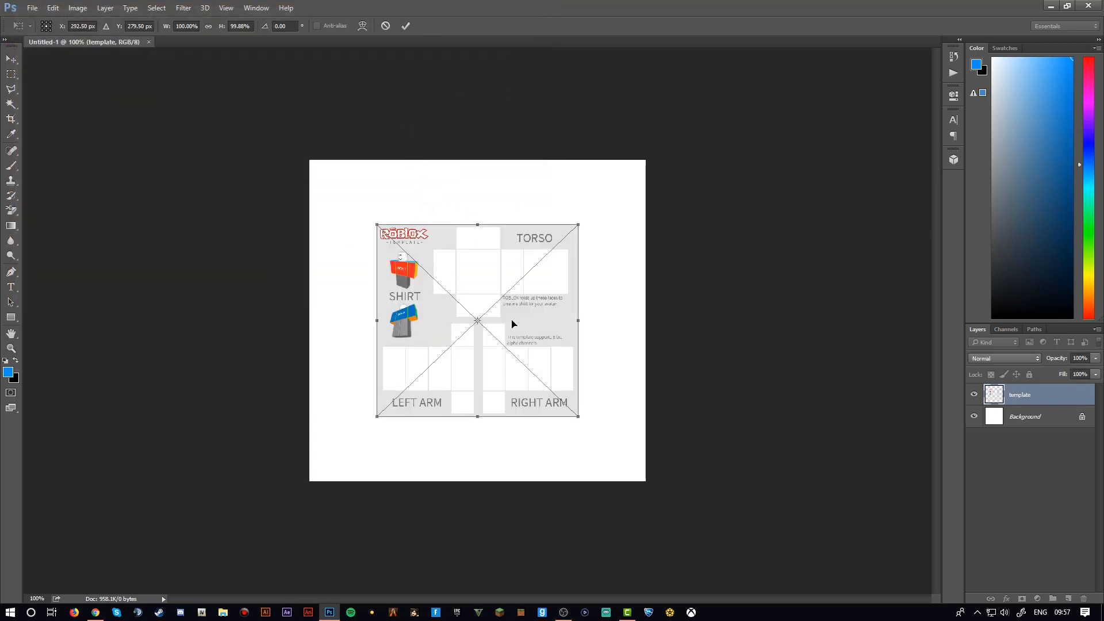
Enlarge the placed shirt template to about 167% so it fills the whole canvas, and commit the transformation
left_click_drag(377, 226, 311, 163)
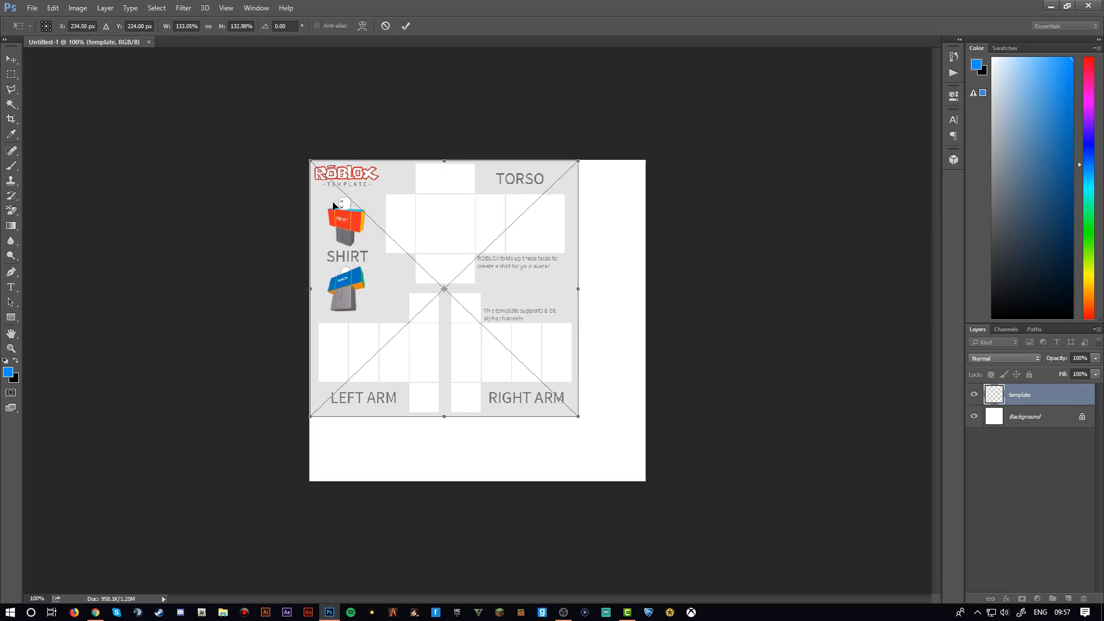
left_click_drag(576, 414, 641, 481)
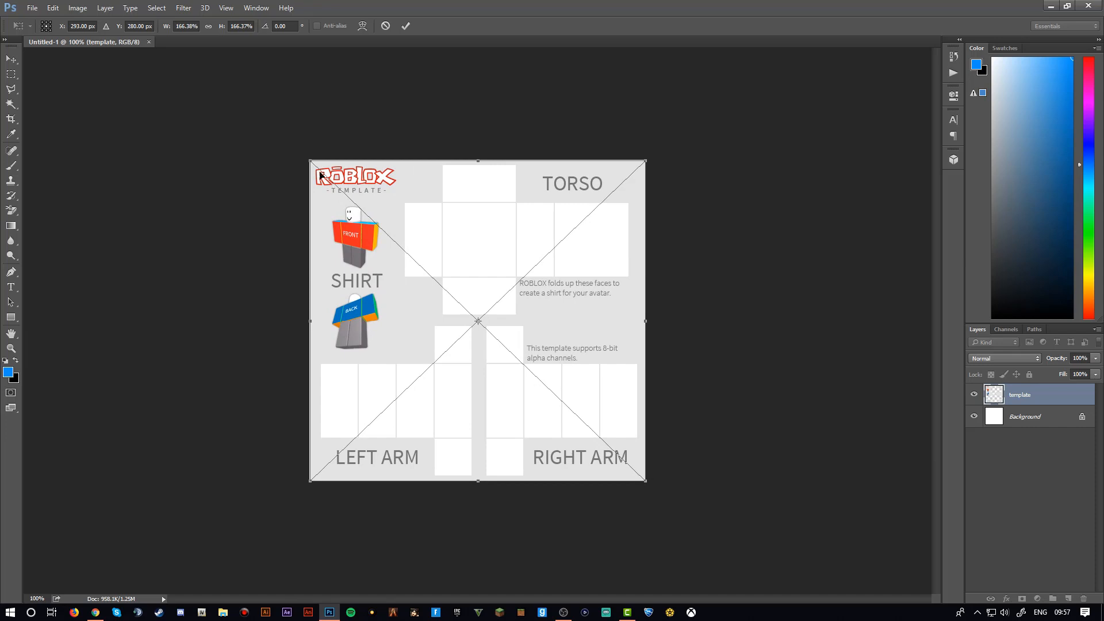
left_click_drag(306, 161, 306, 158)
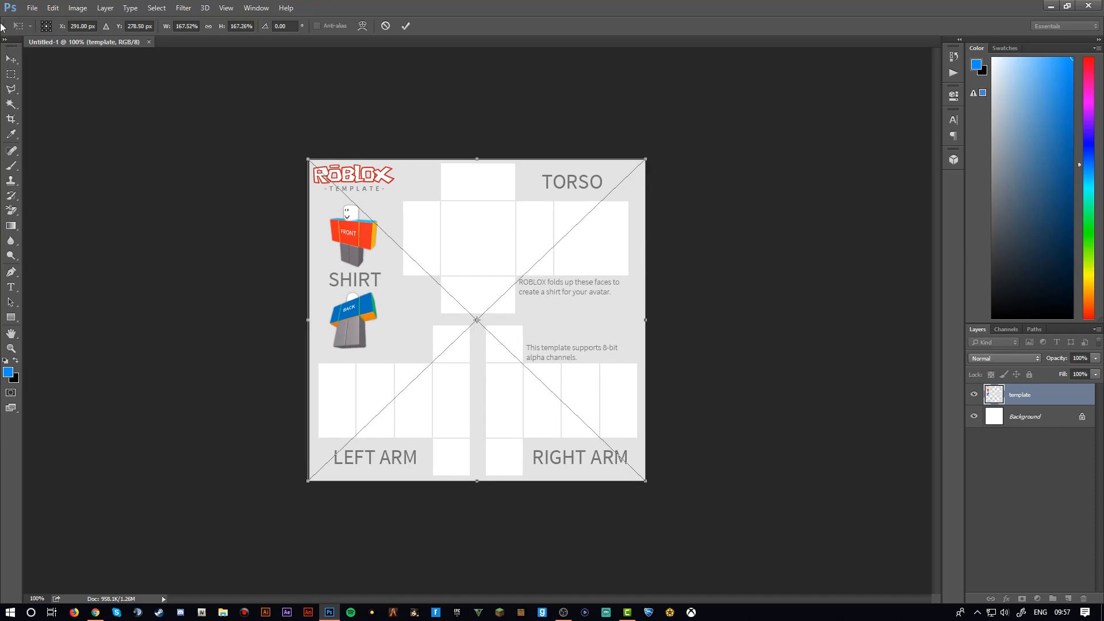
left_click(11, 59)
left_click(493, 235)
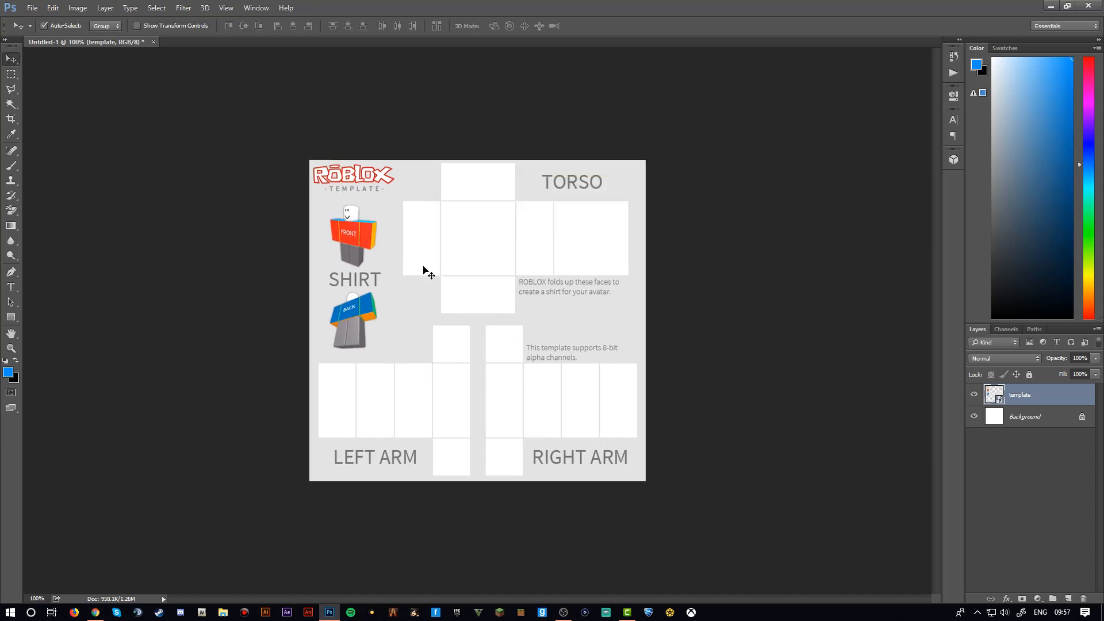
Delete the white Background layer and deselect the template layer
left_click(1033, 427)
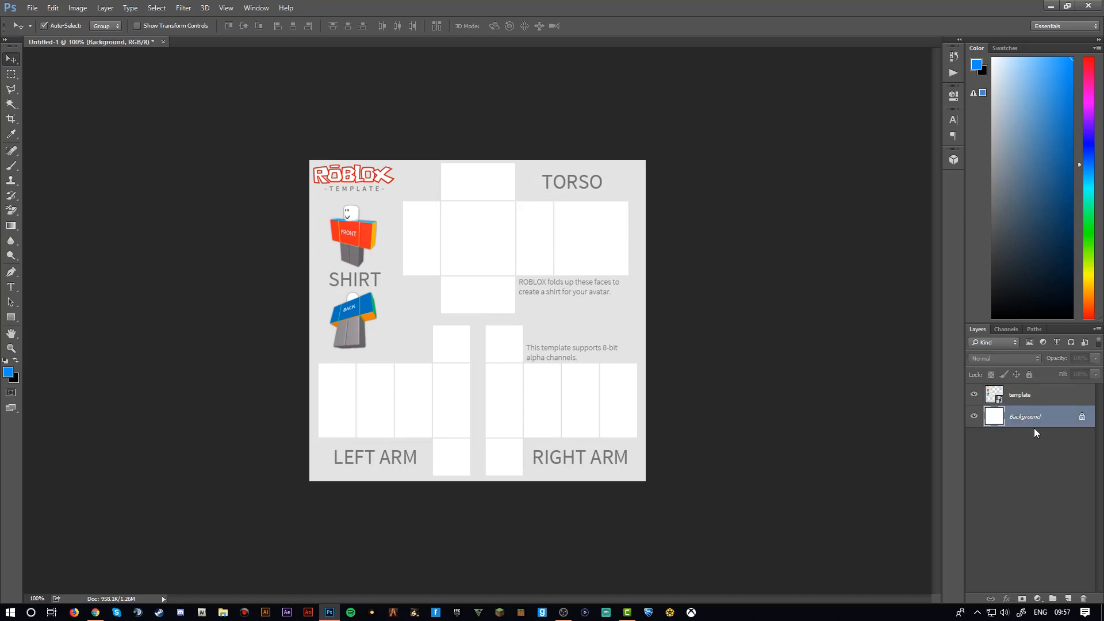
key("Delete")
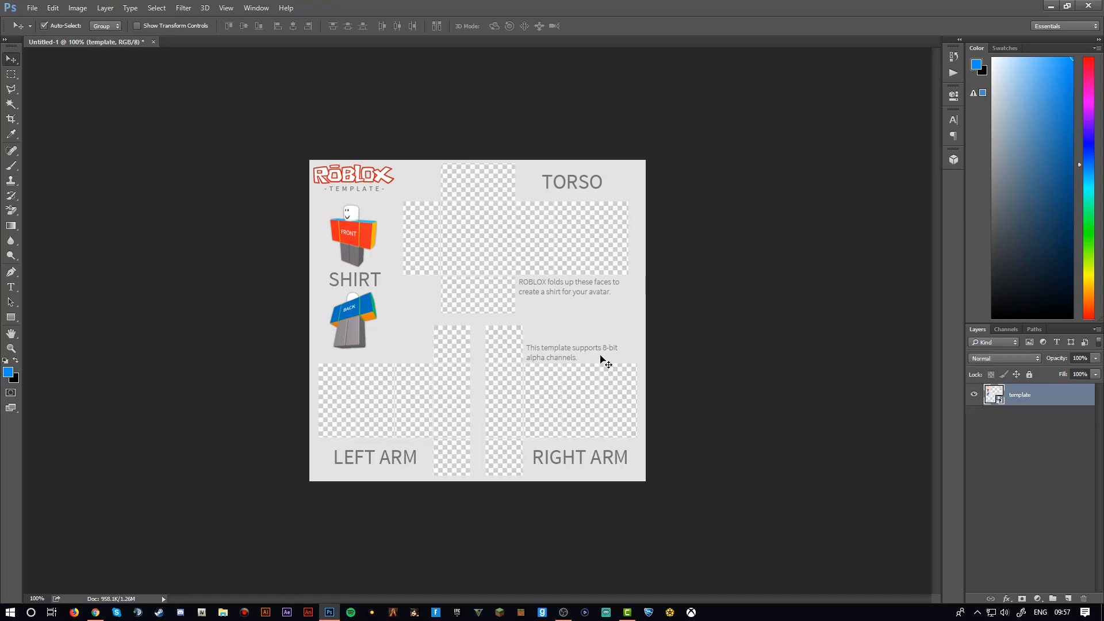
left_click(721, 385)
key("z")
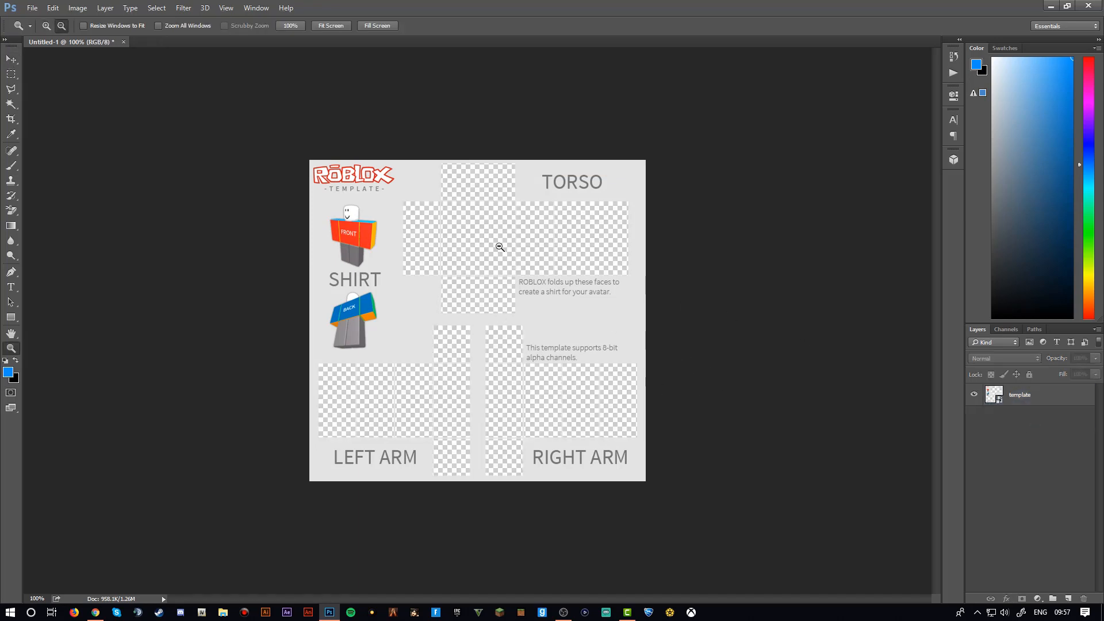
left_click(498, 246, "alt")
left_click(486, 274)
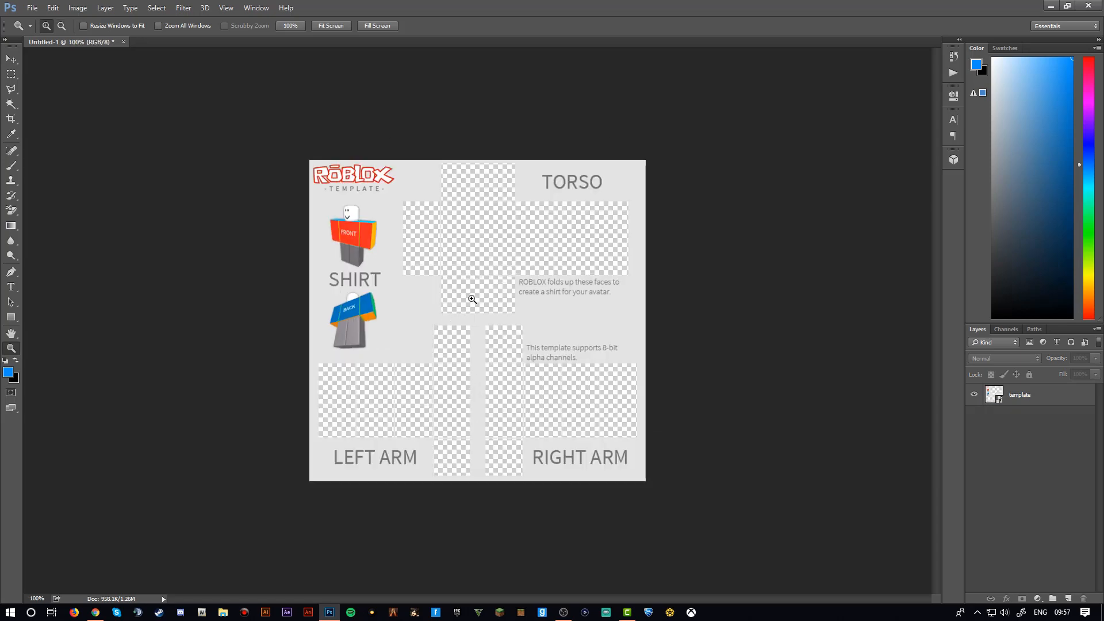
left_click(471, 296)
key("alt")
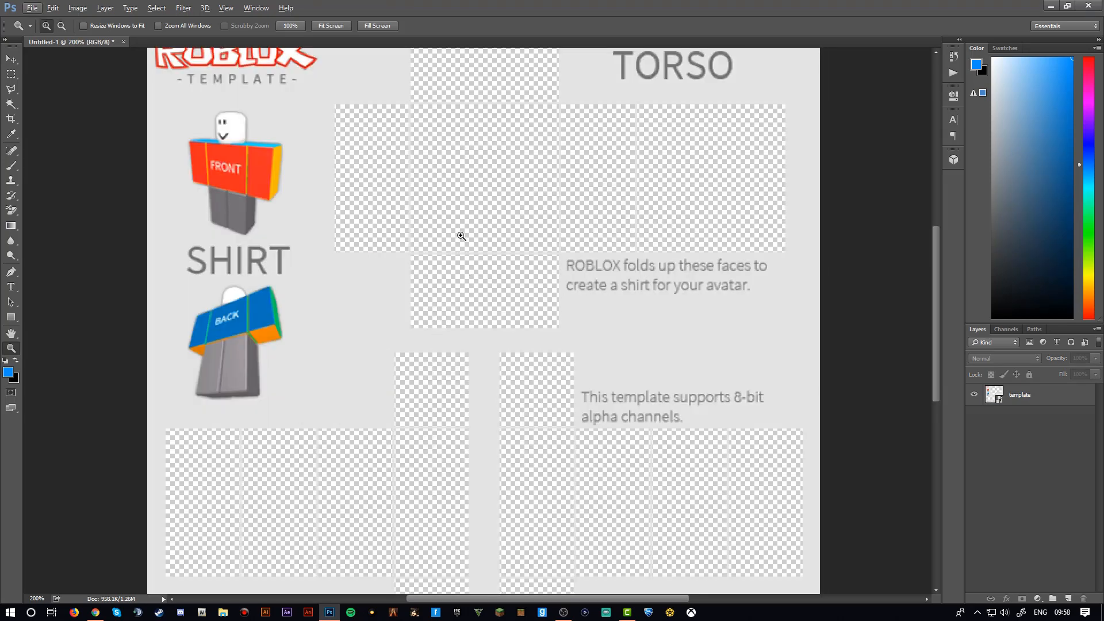
left_click(367, 239, "alt")
left_click(11, 59)
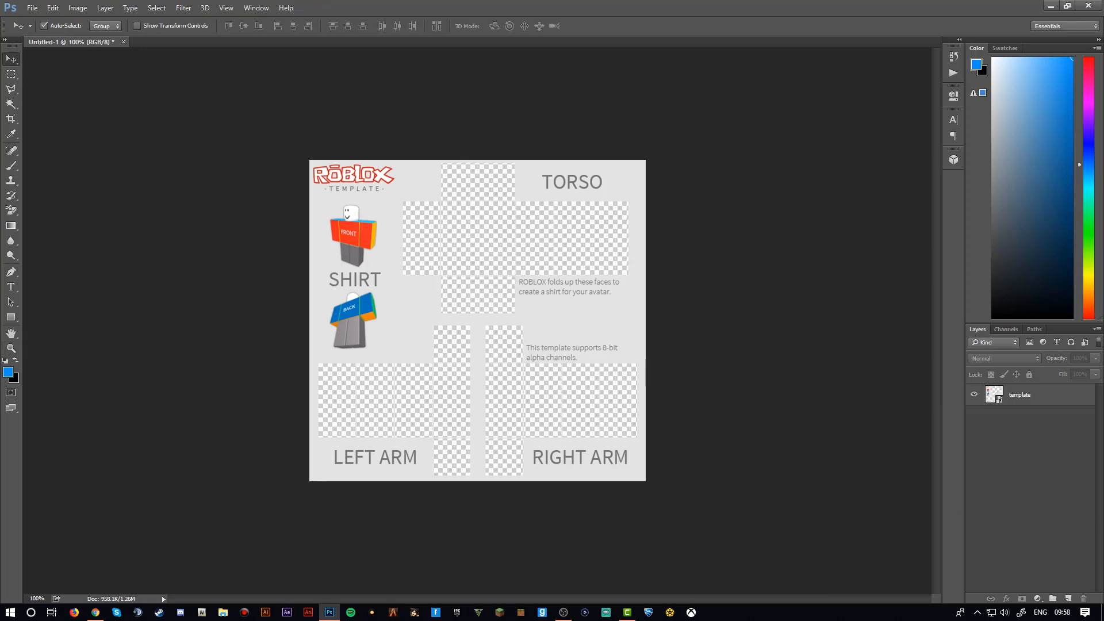
Switch to the browser, examine the "off white" image results for hoodie and shirt design ideas, and close the tab
key("alt+Tab")
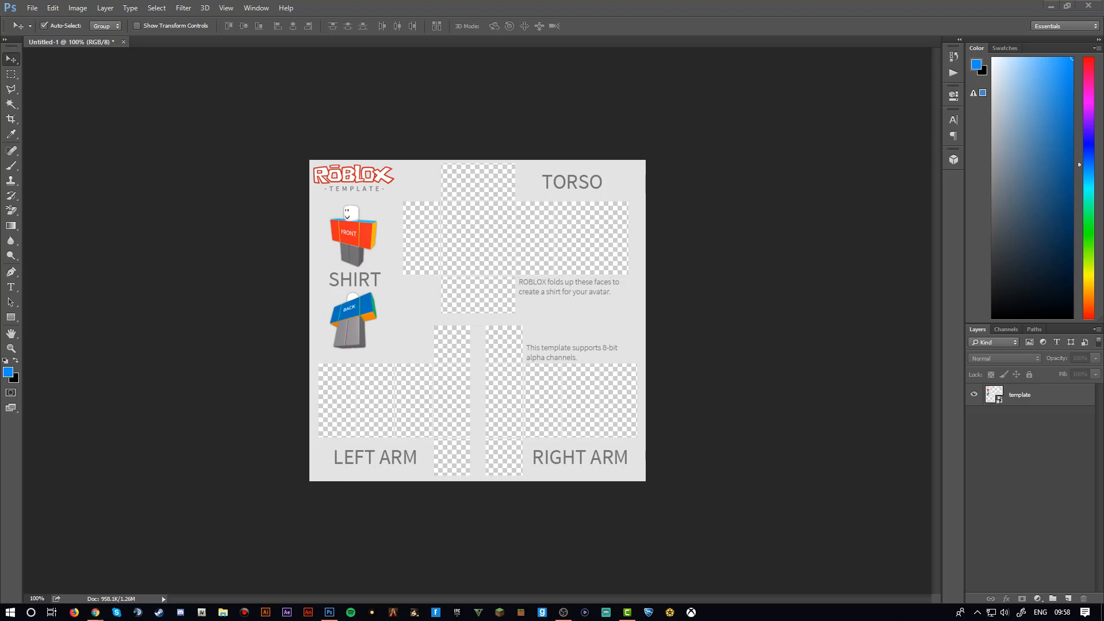
left_click_drag(1103, 94, 322, 0)
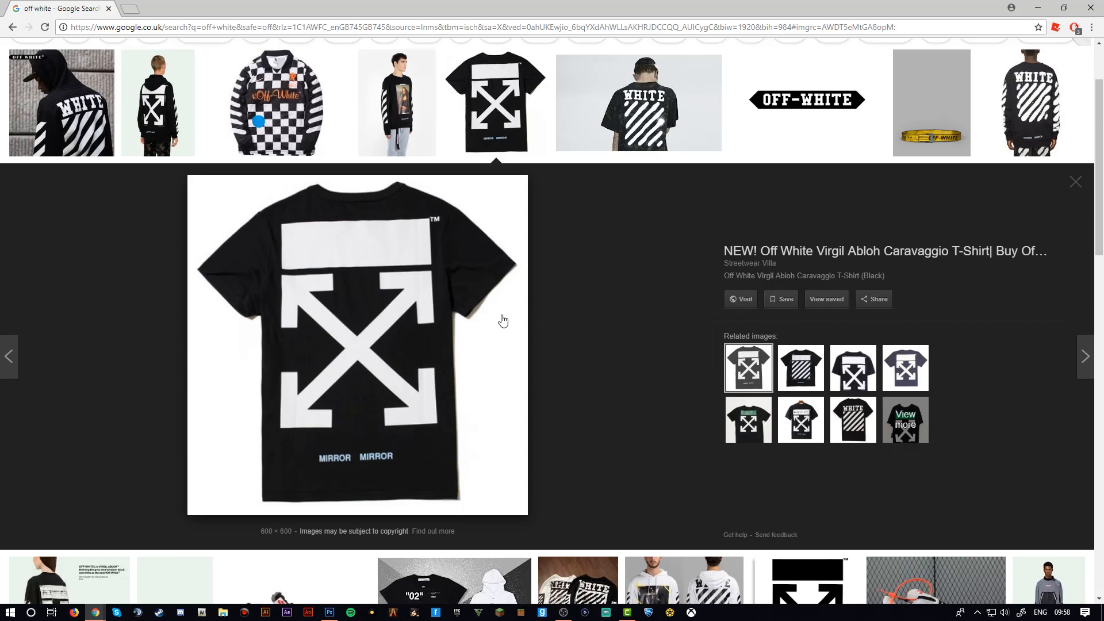
left_click(62, 104)
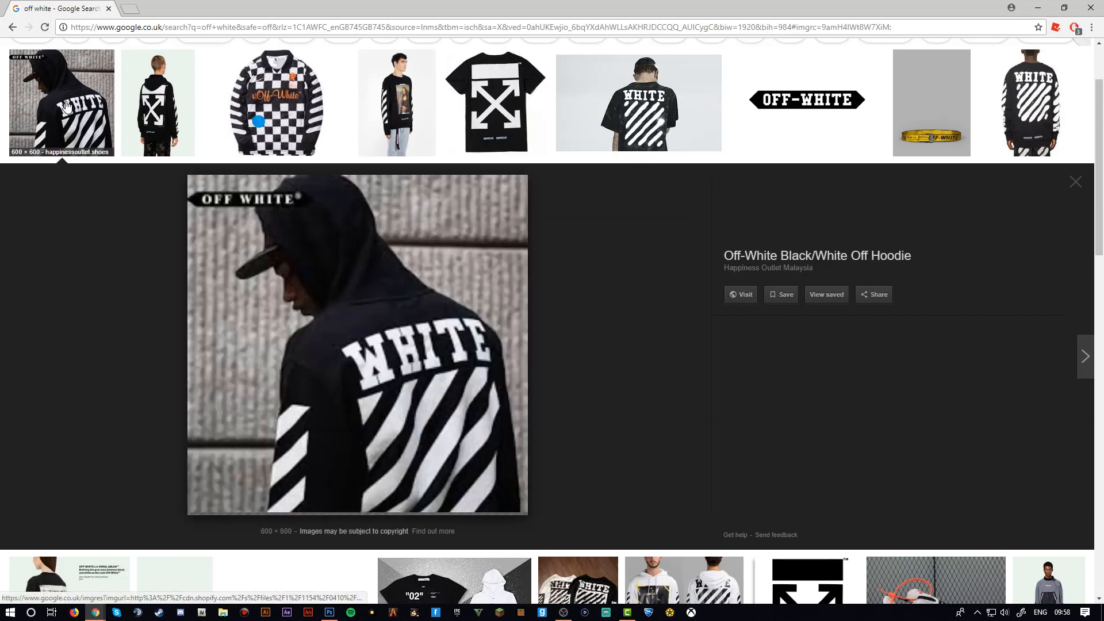
scroll(377, 371, "down", 4)
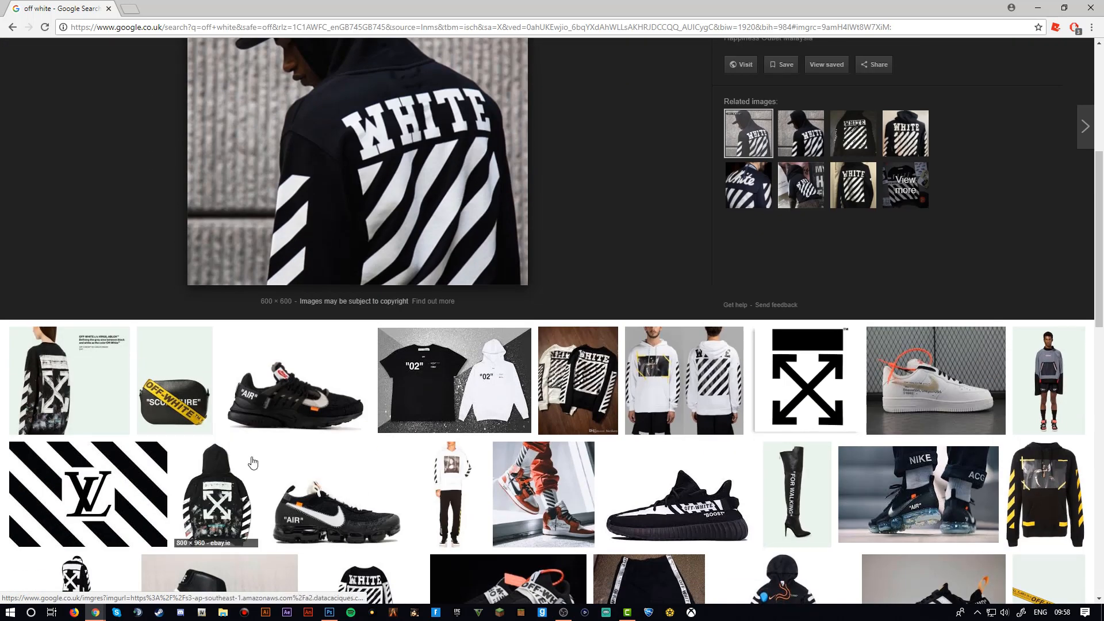
scroll(218, 414, "down", 5)
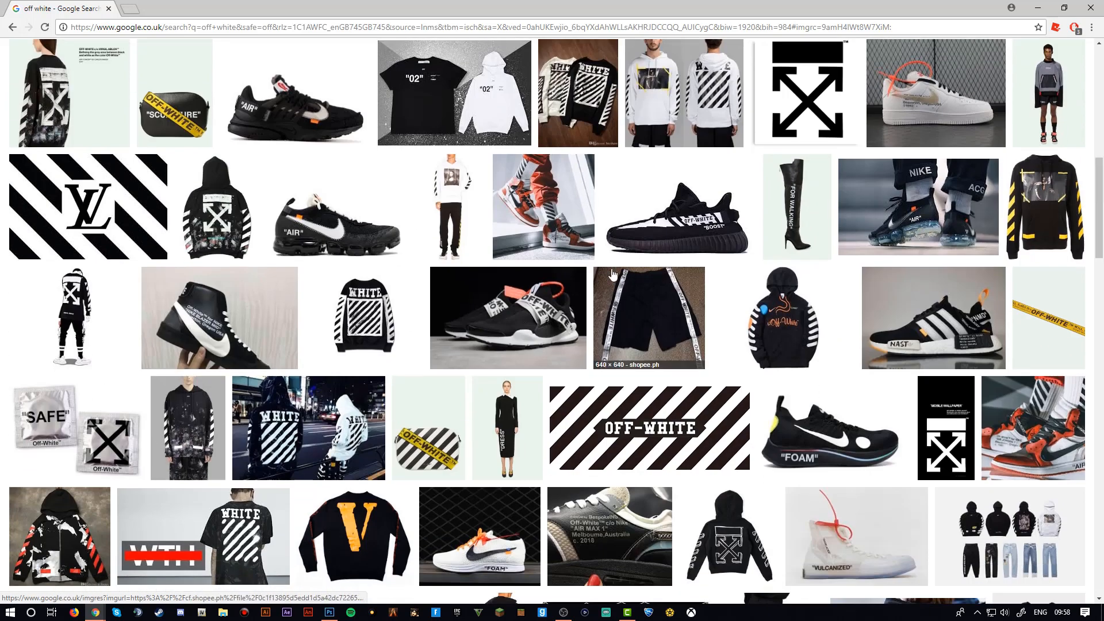
scroll(80, 239, "up", 4)
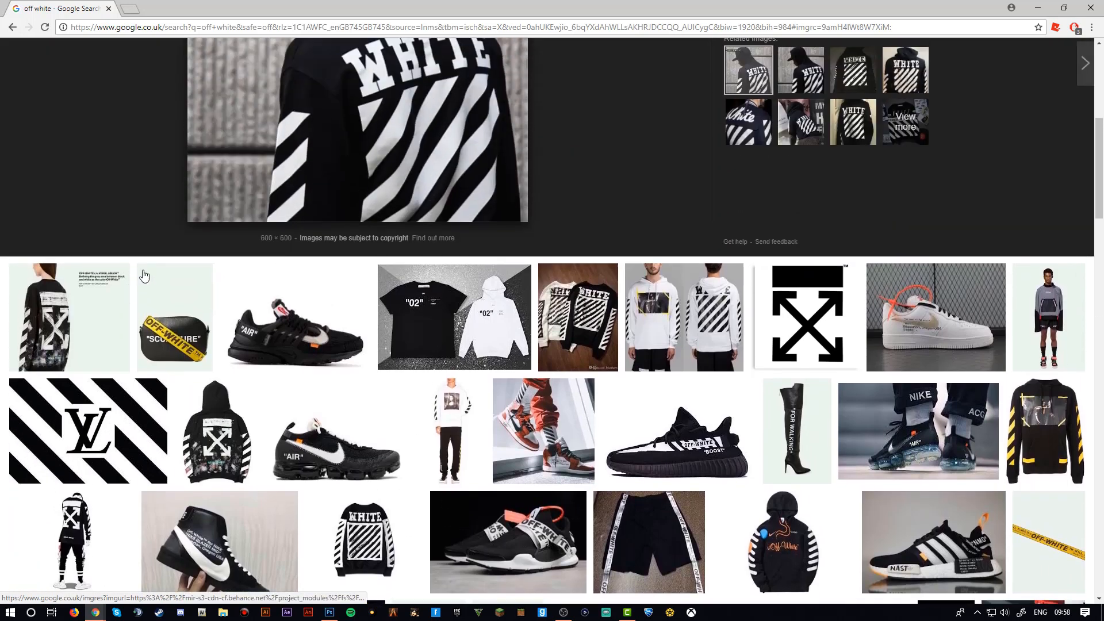
scroll(438, 331, "up", 6)
scroll(438, 331, "up", 1)
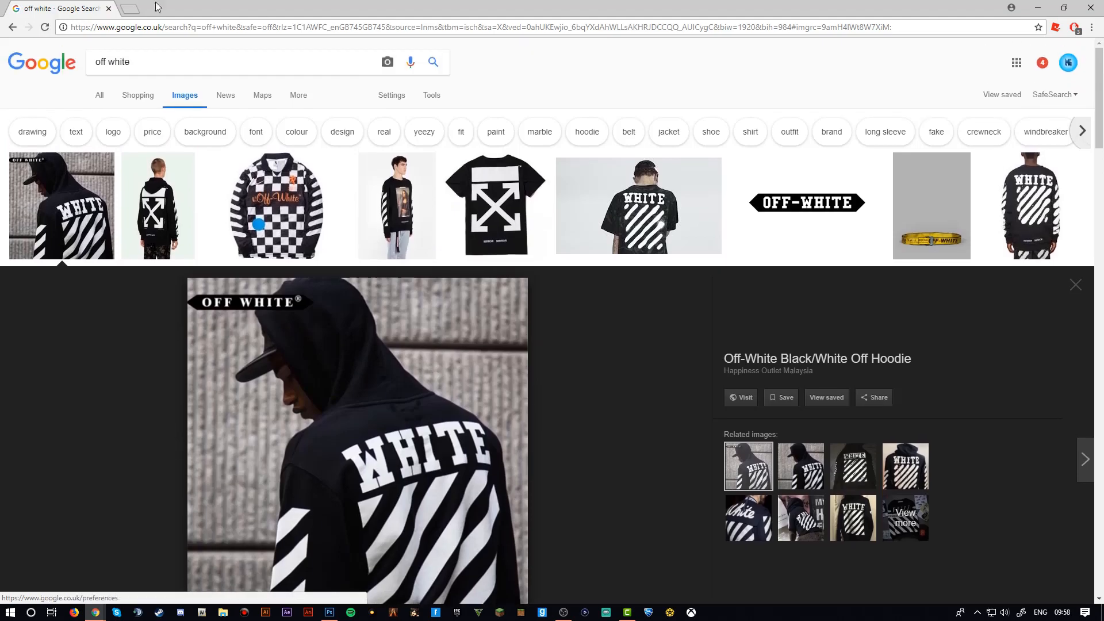
left_click(108, 9)
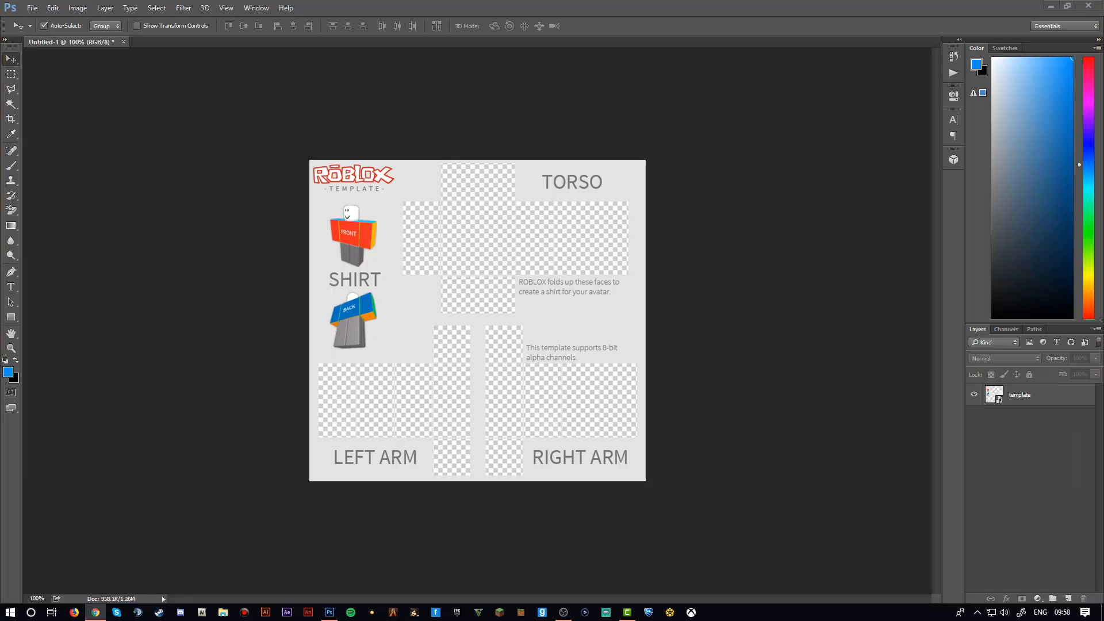
In Photoshop, add a solid colour fill layer in black (000000) and move it below the template layer
left_click(452, 255)
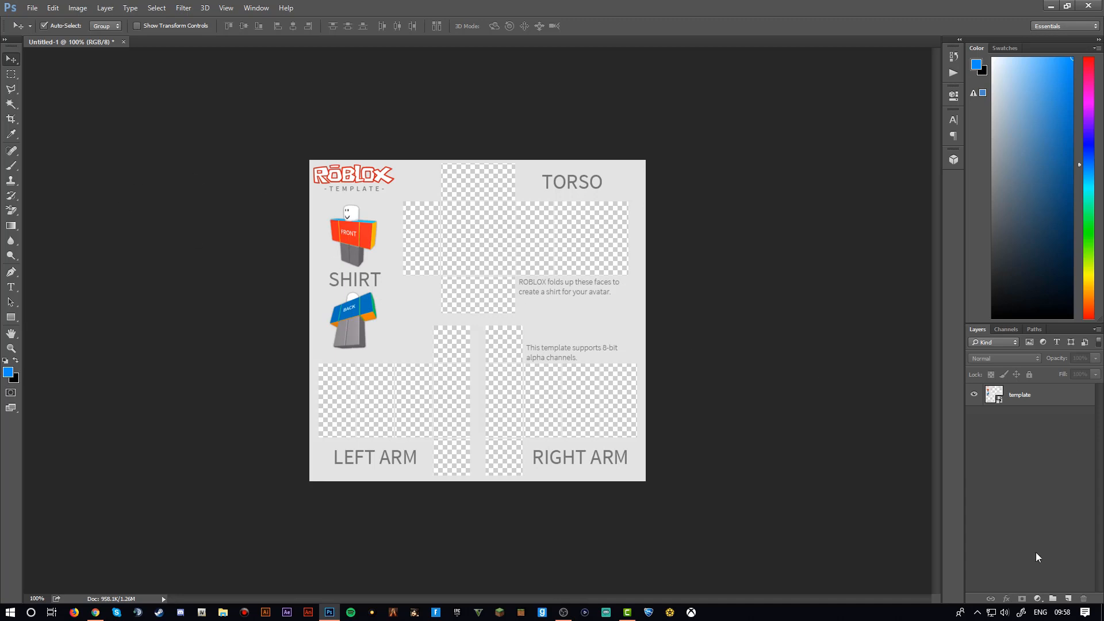
left_click(1037, 598)
left_click(1026, 346)
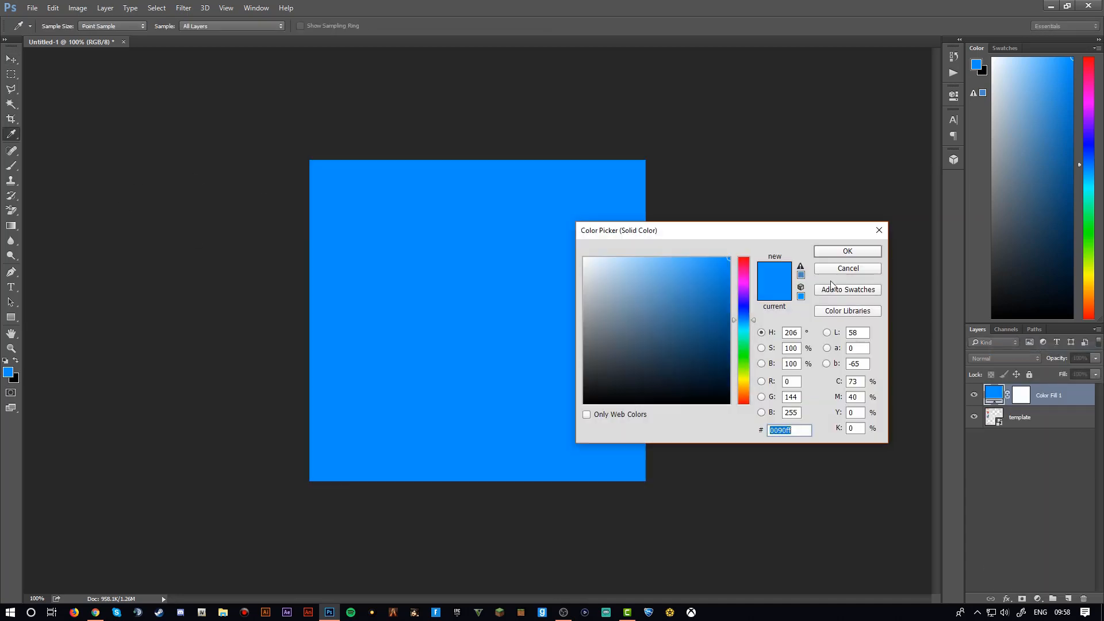
type("212d36")
left_click_drag(642, 383, 761, 475)
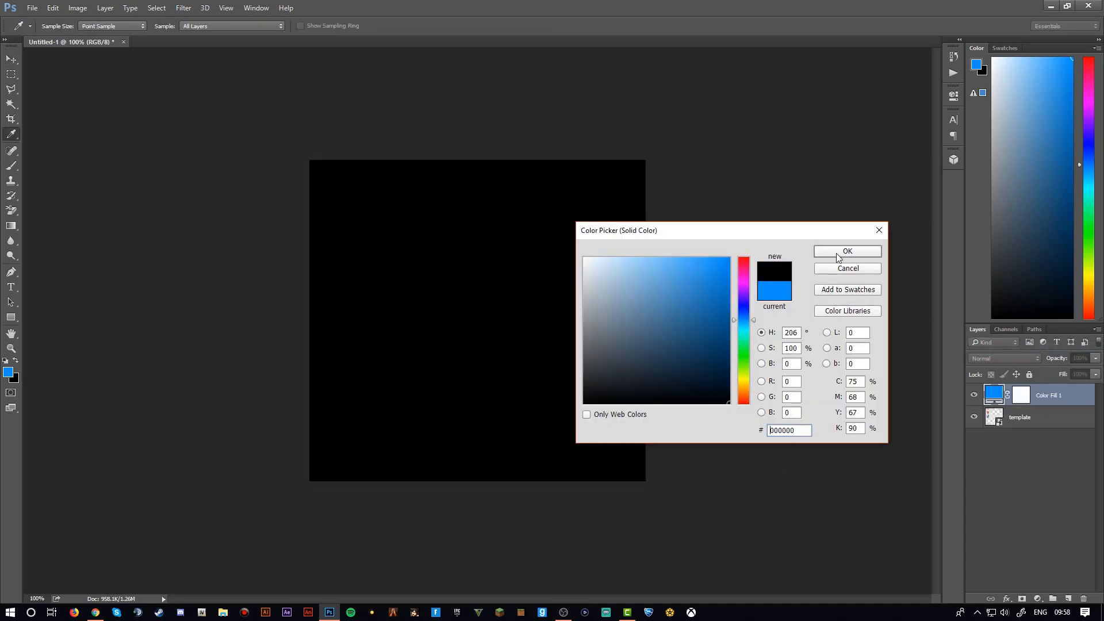
left_click(838, 253)
left_click_drag(1035, 396, 1029, 429)
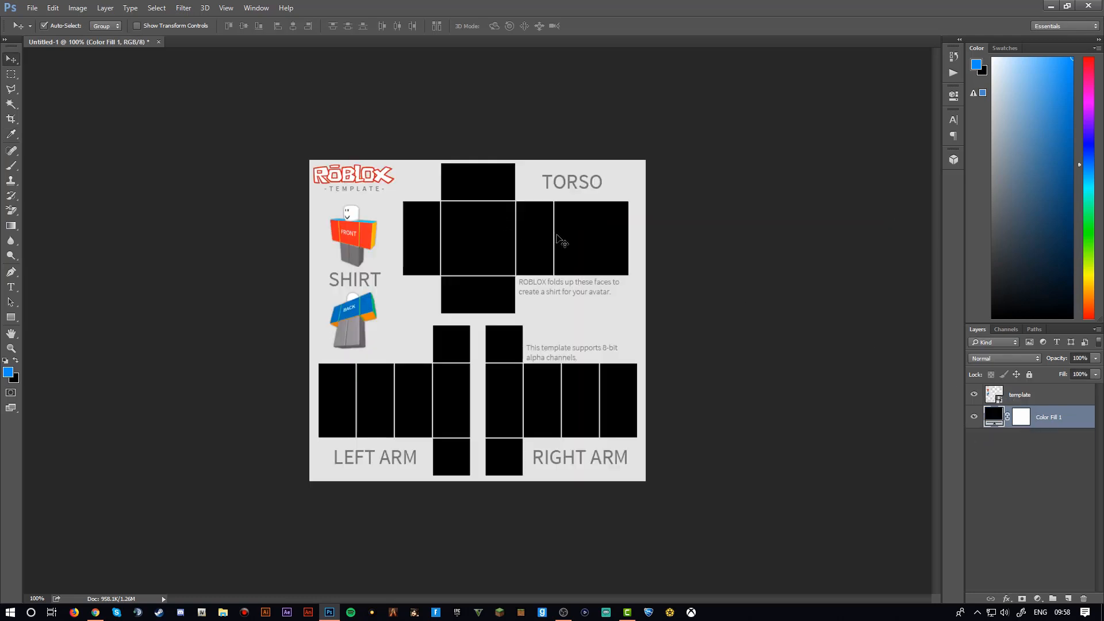
Hide and show the black fill layer to check how it fills the template's torso and arm areas
left_click(973, 417)
left_click(973, 418)
key("z")
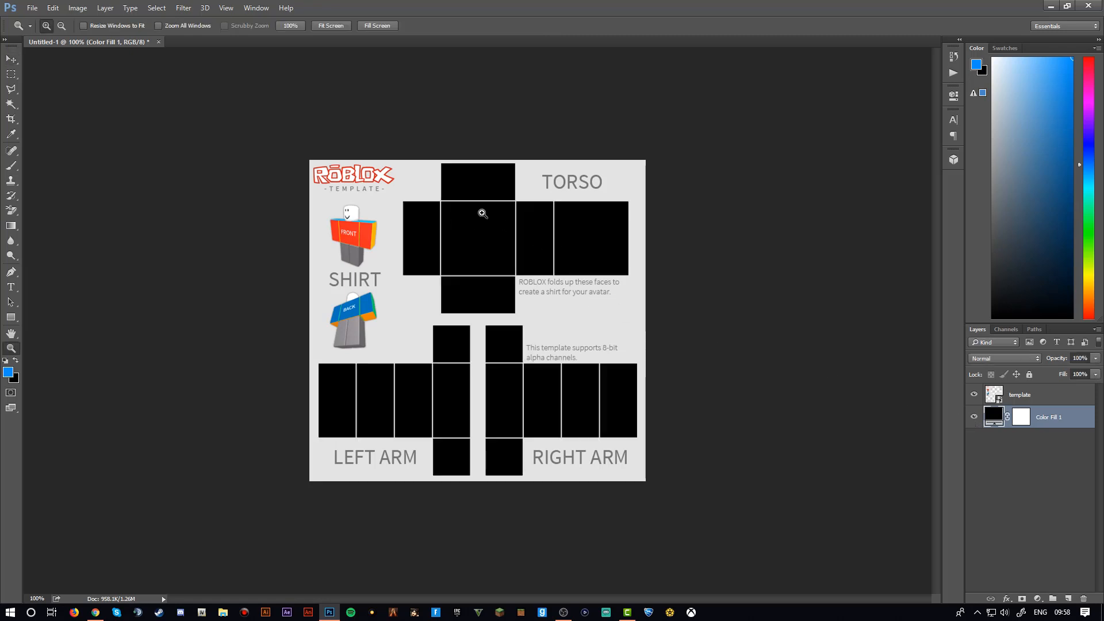
left_click(483, 211)
left_click(11, 59)
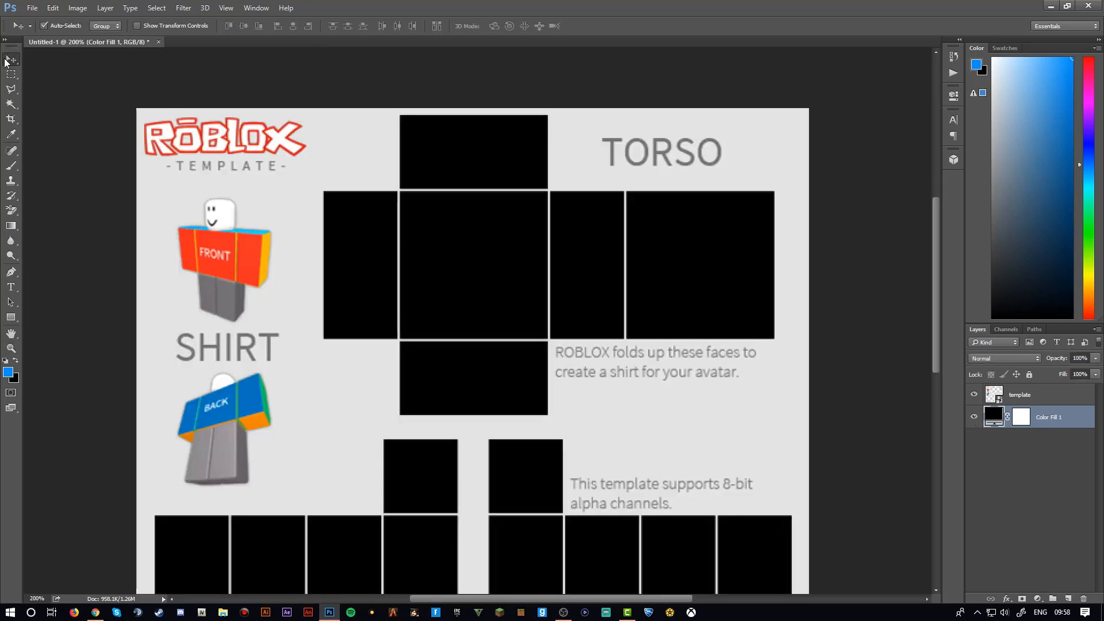
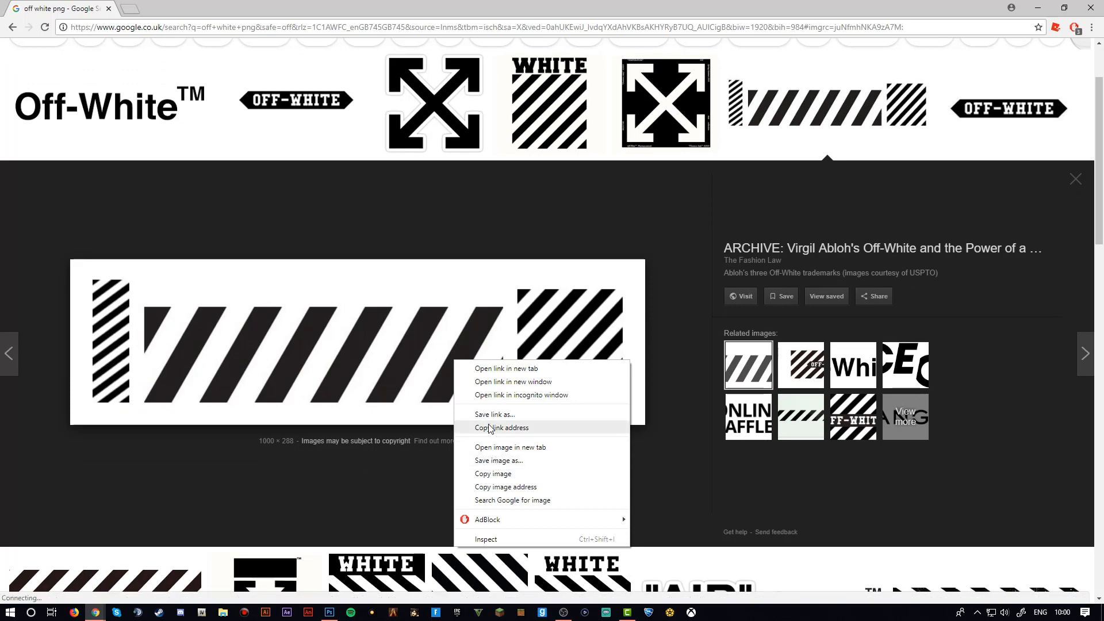
Copy the Off-White diagonal stripes image, close the browser, and create a new 1920 × 1080 pixel document in Photoshop
left_click(493, 473)
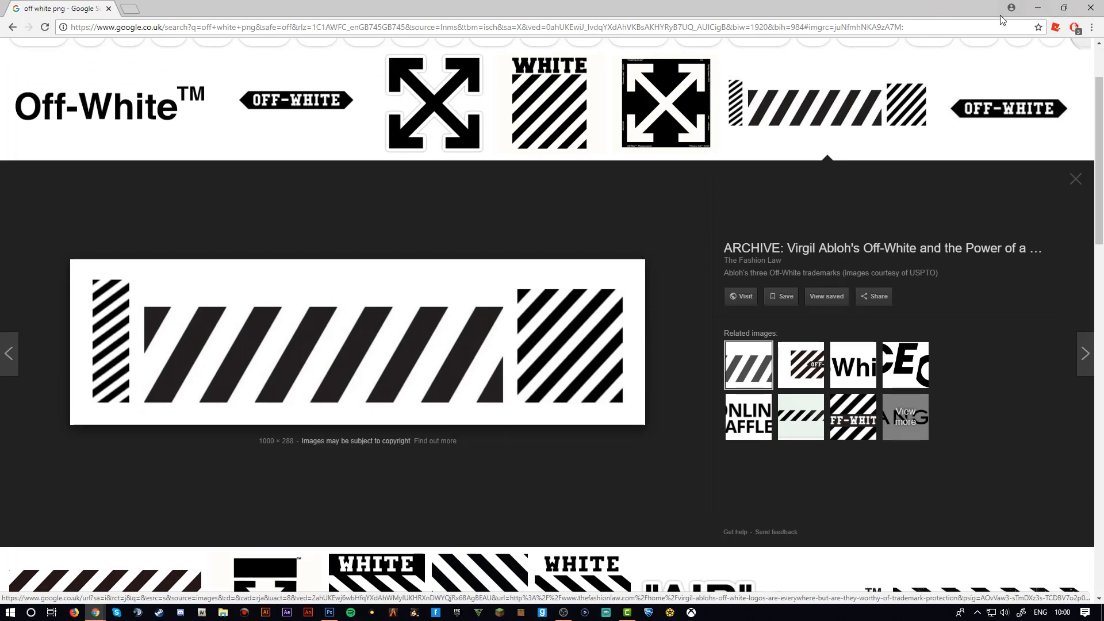
left_click(1090, 8)
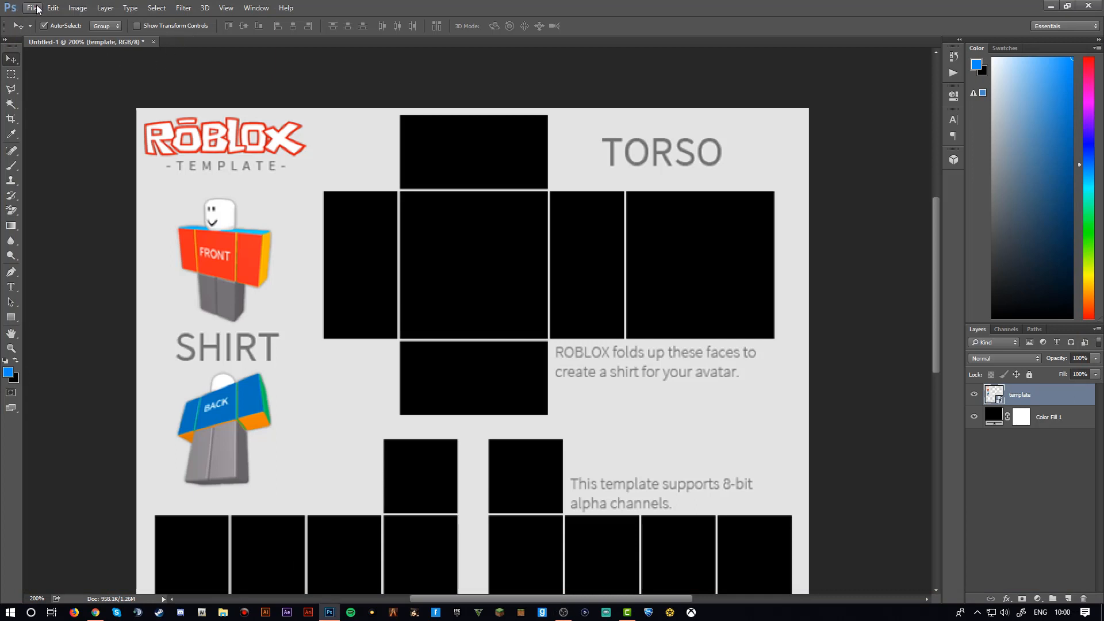
key("ctrl+n")
left_click(417, 239)
type("1080")
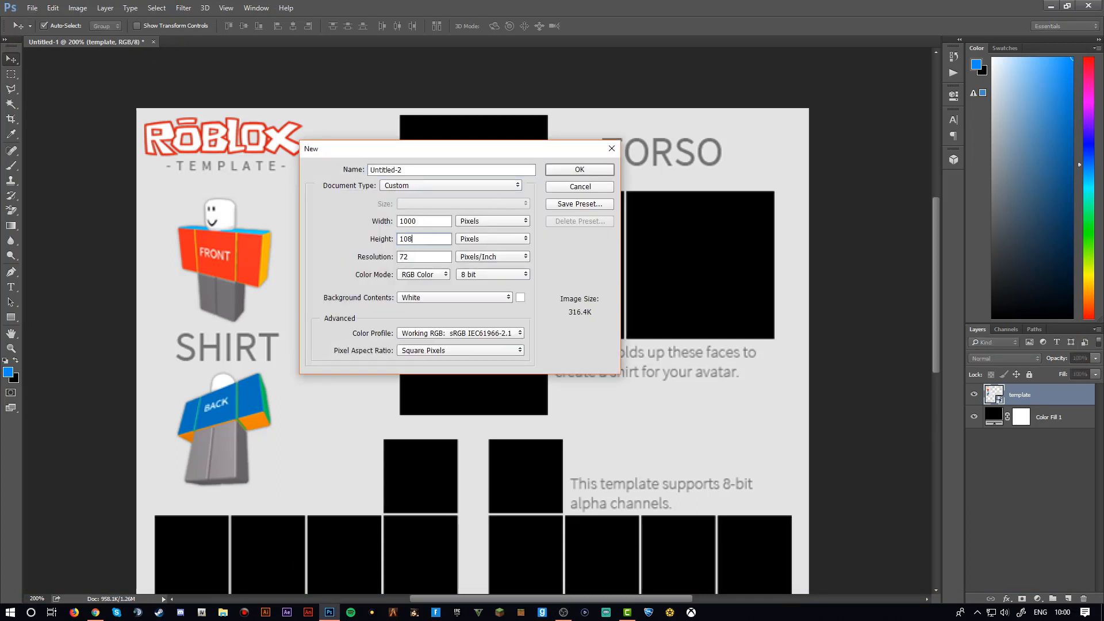
double_click(423, 222)
type("1920")
key("Return")
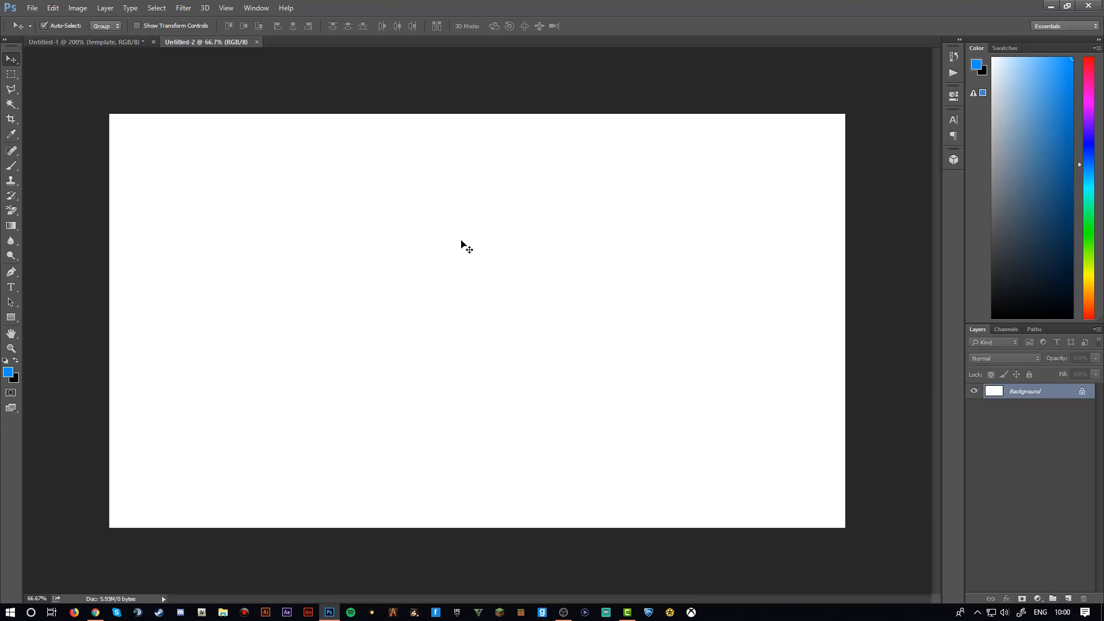
Paste the copied stripes image into the new document and return to the shirt template document
key("ctrl+v")
right_click(507, 361)
left_click(631, 318)
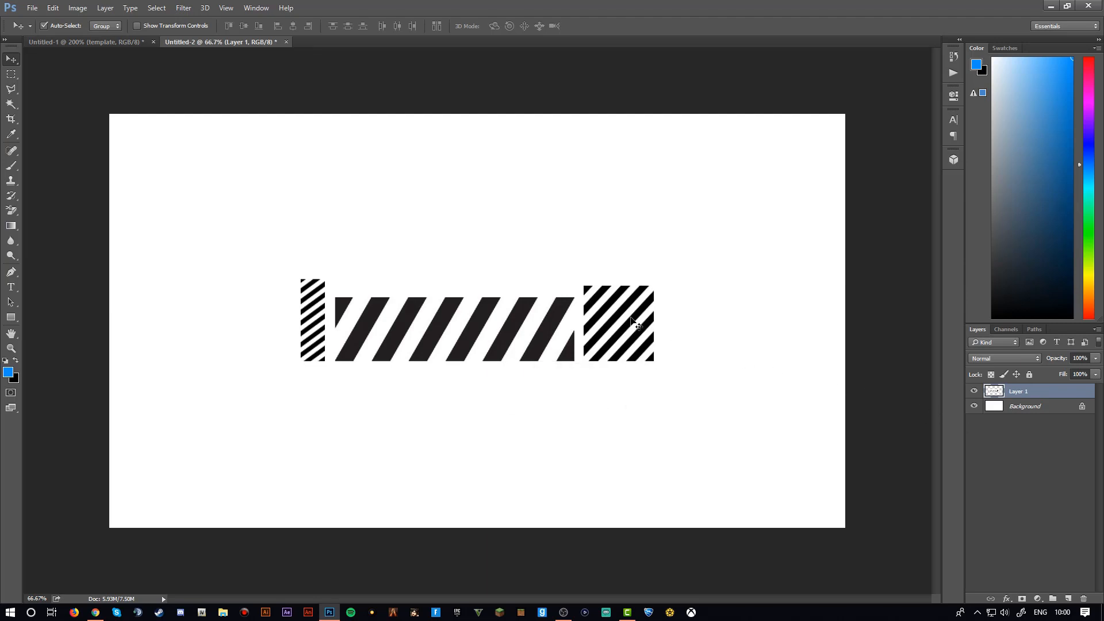
left_click(102, 44)
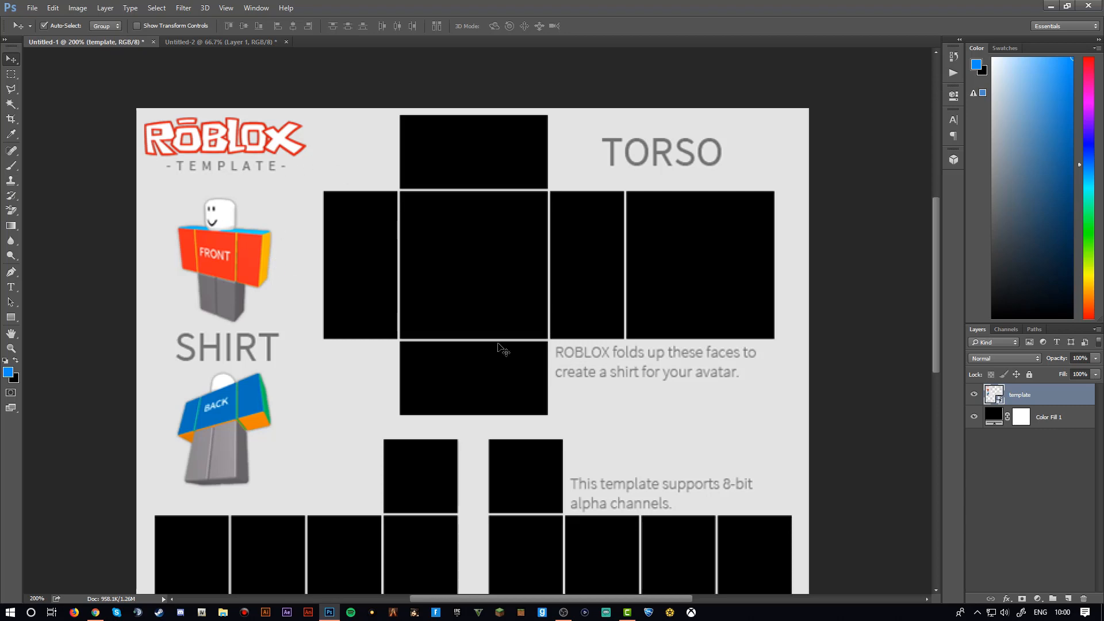
Switch to the browser and search the web for "off white shirt" images
key("alt+Tab")
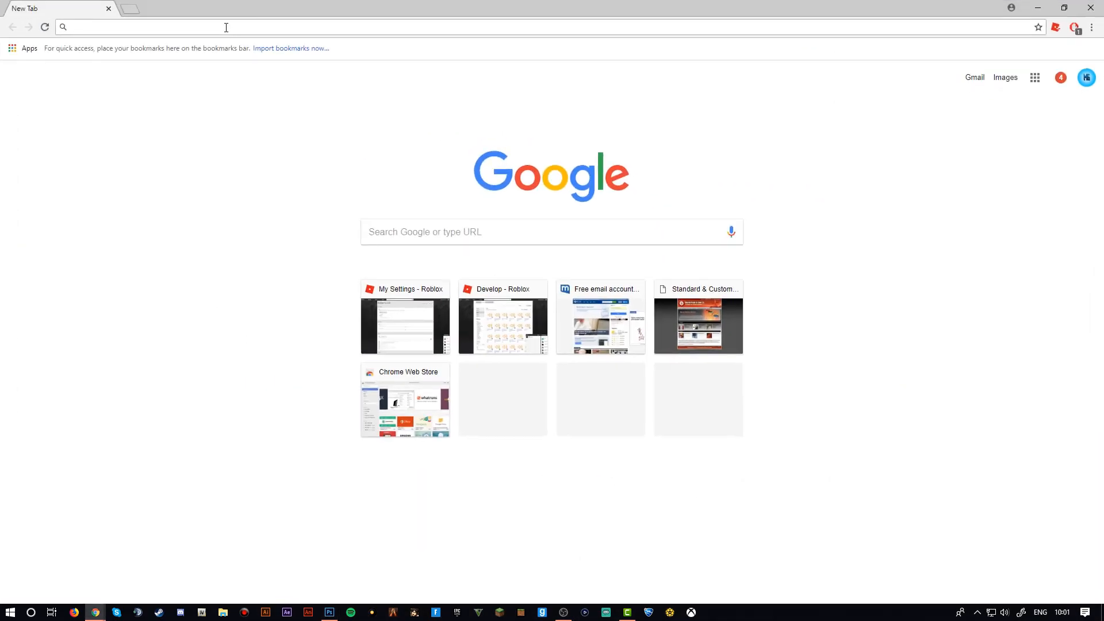
type("off white ")
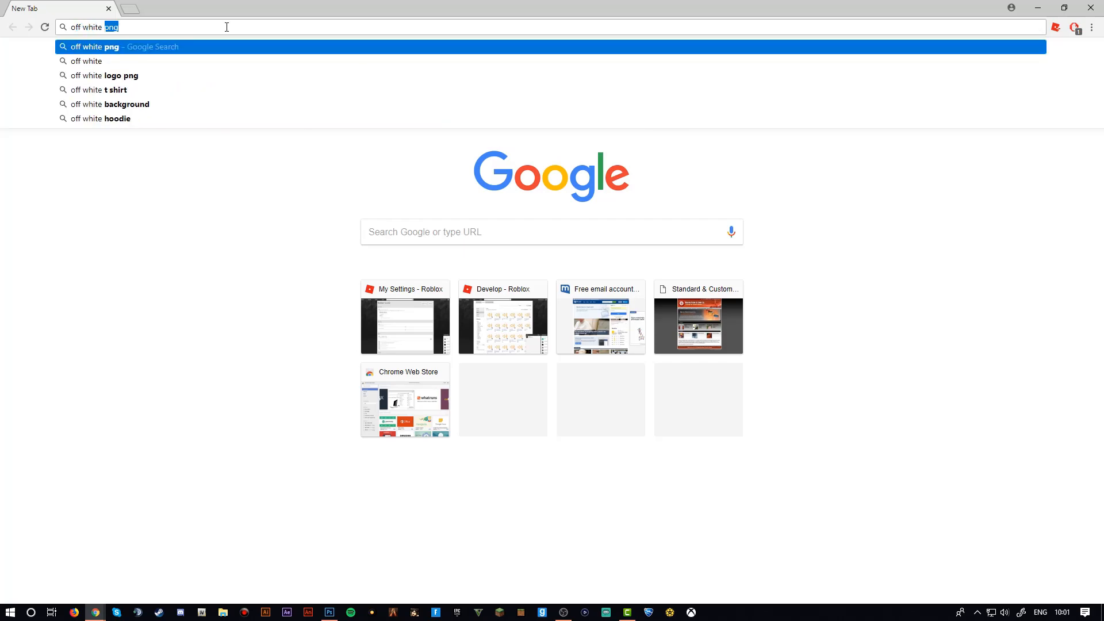
type("shirt")
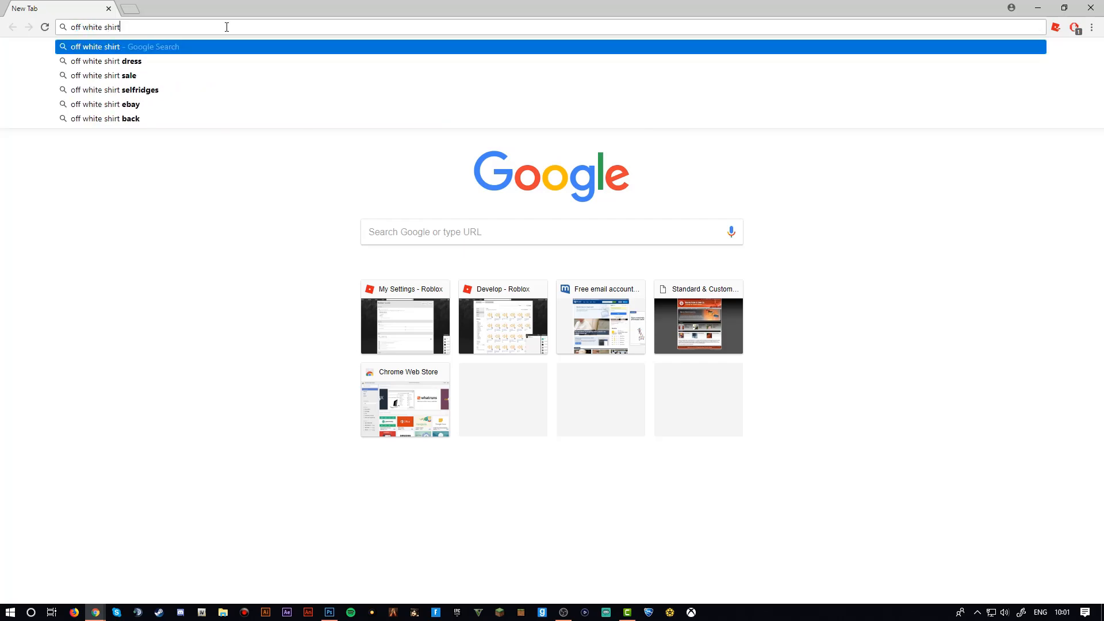
key("Return")
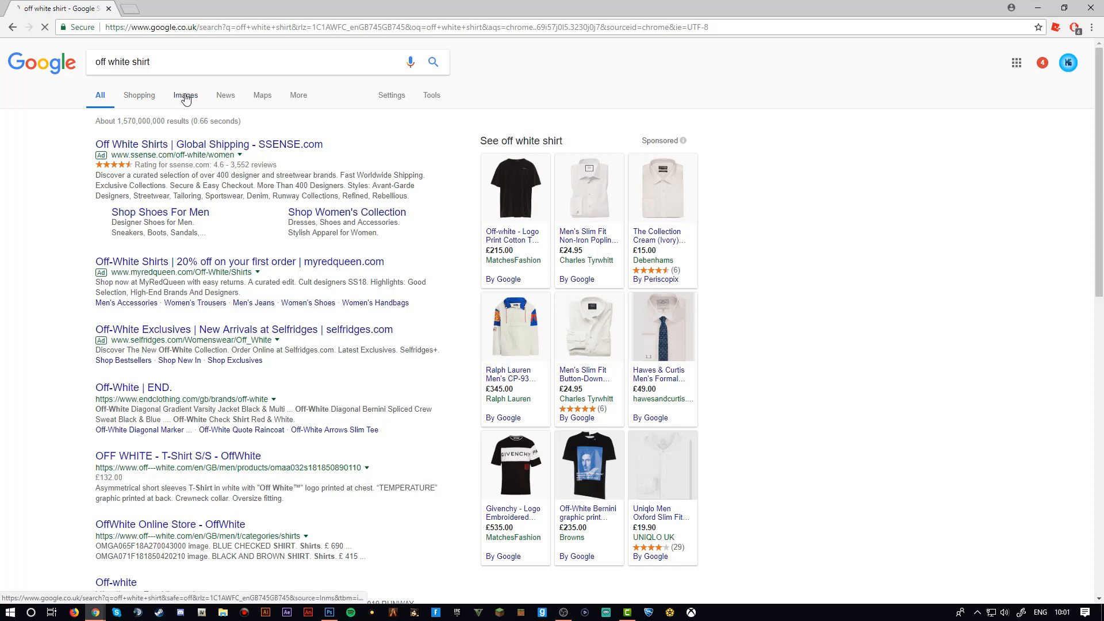
left_click(185, 96)
Examine the black Off-White T-shirts in the image results for front print and logo placement ideas
left_click(546, 205)
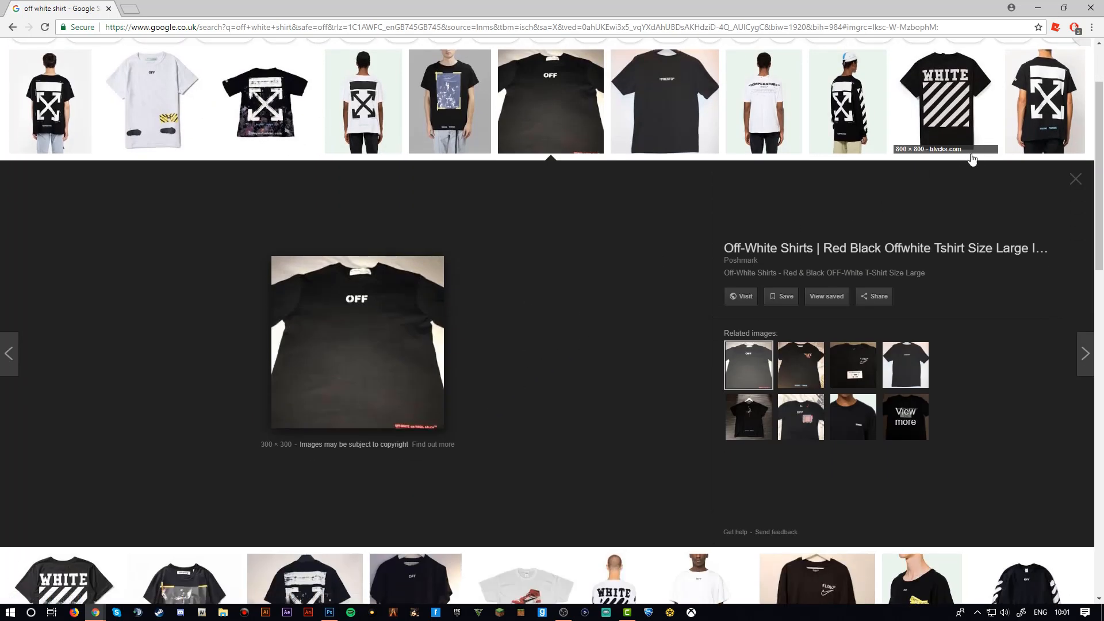
left_click(627, 104)
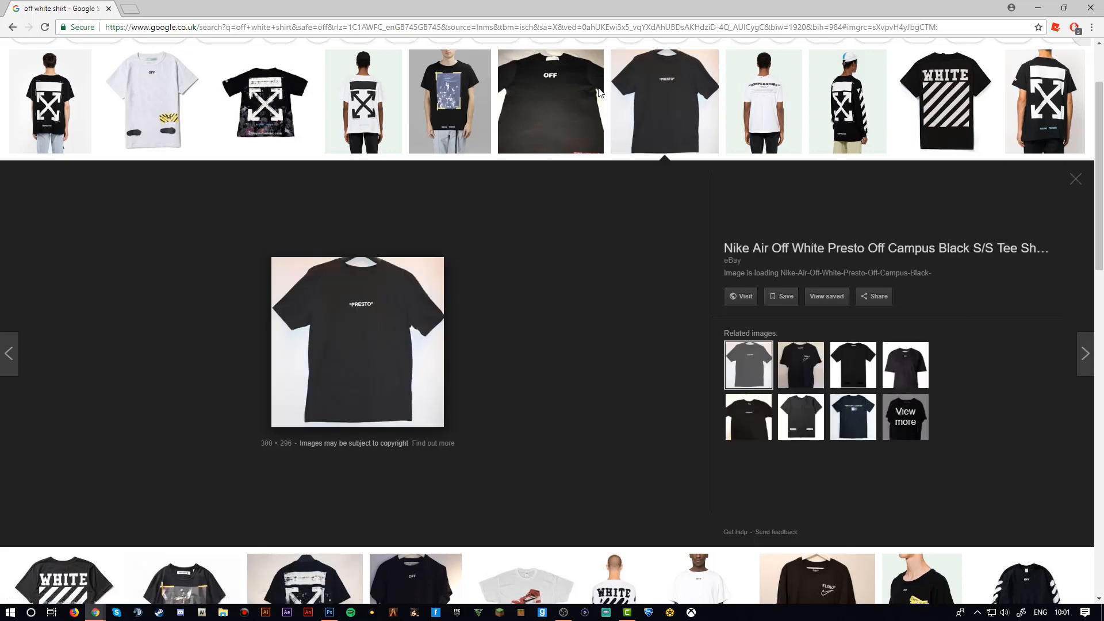
scroll(333, 288, "down", 6)
left_click(379, 299)
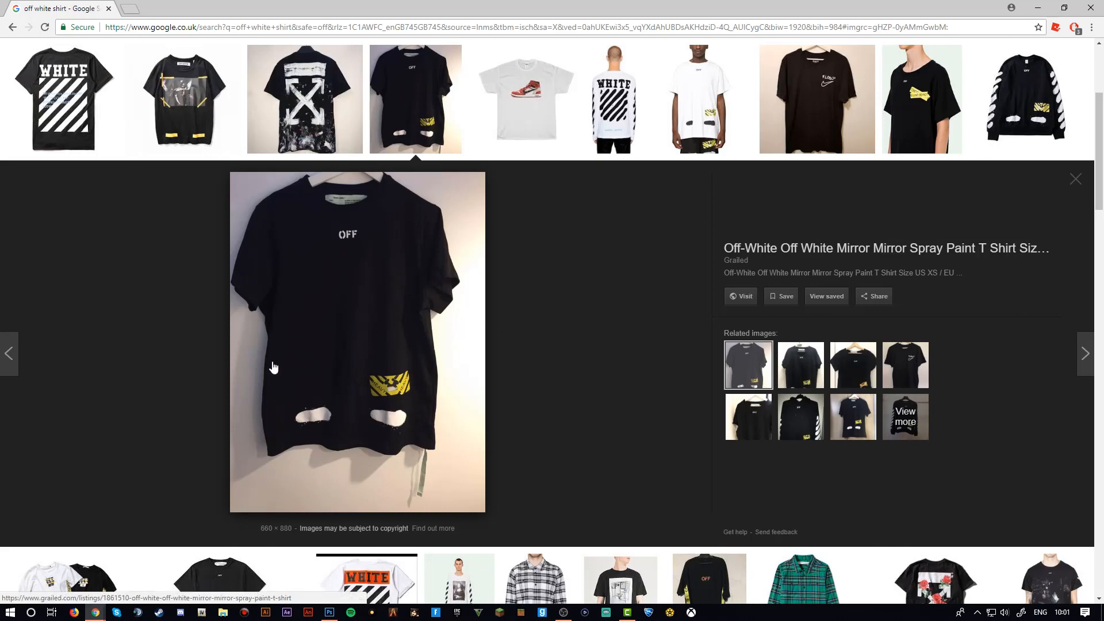
left_click(168, 112)
scroll(273, 381, "down", 6)
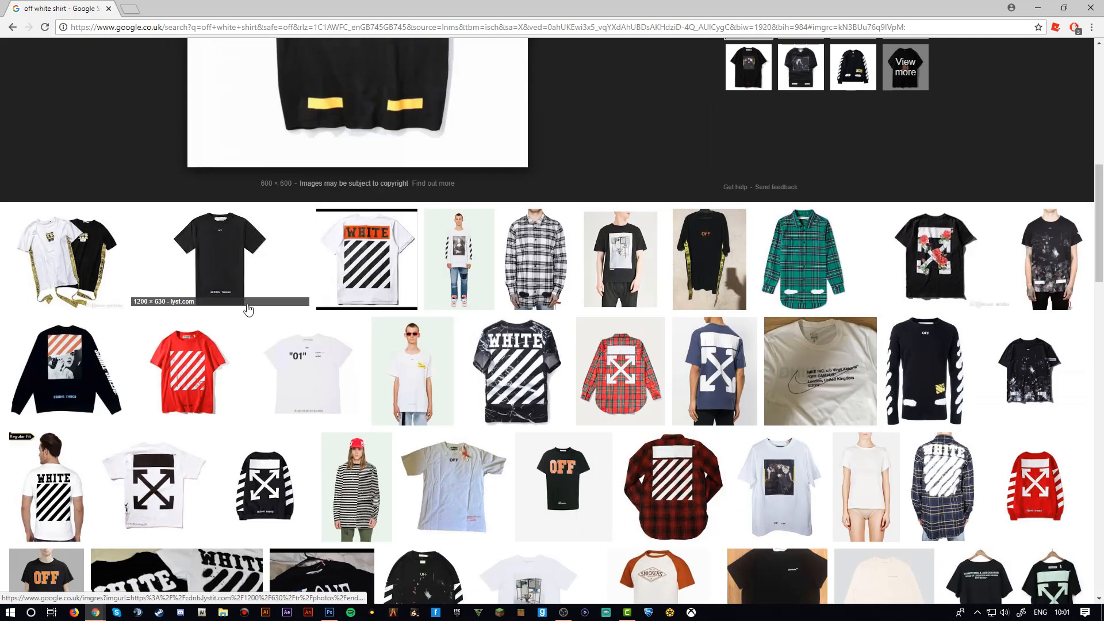
scroll(270, 425, "down", 5)
scroll(441, 332, "up", 9)
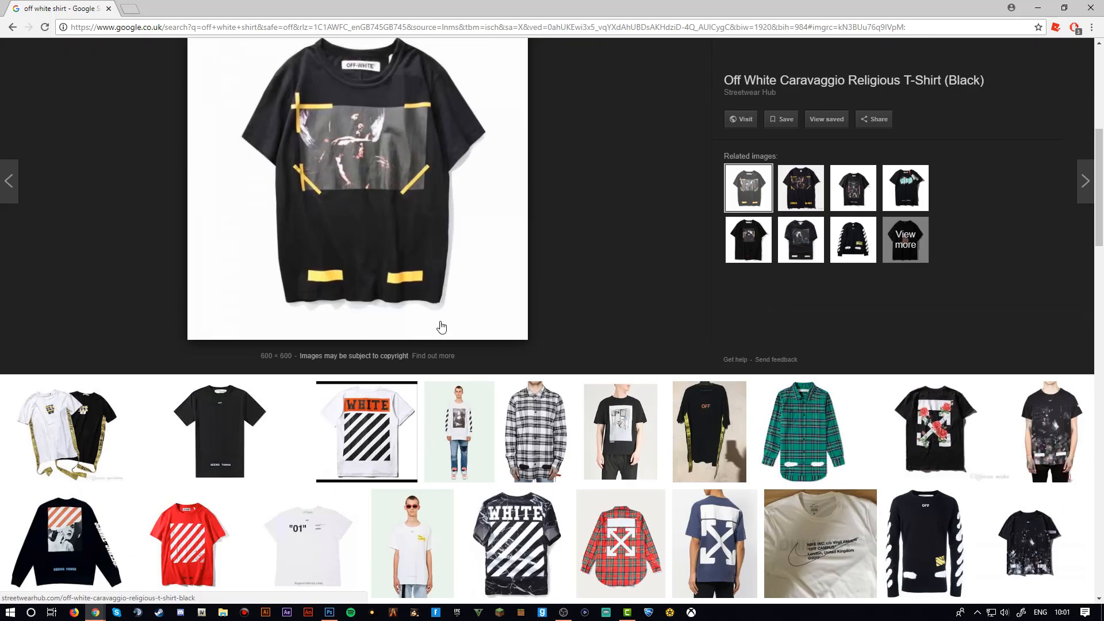
scroll(441, 332, "up", 5)
scroll(417, 494, "up", 1)
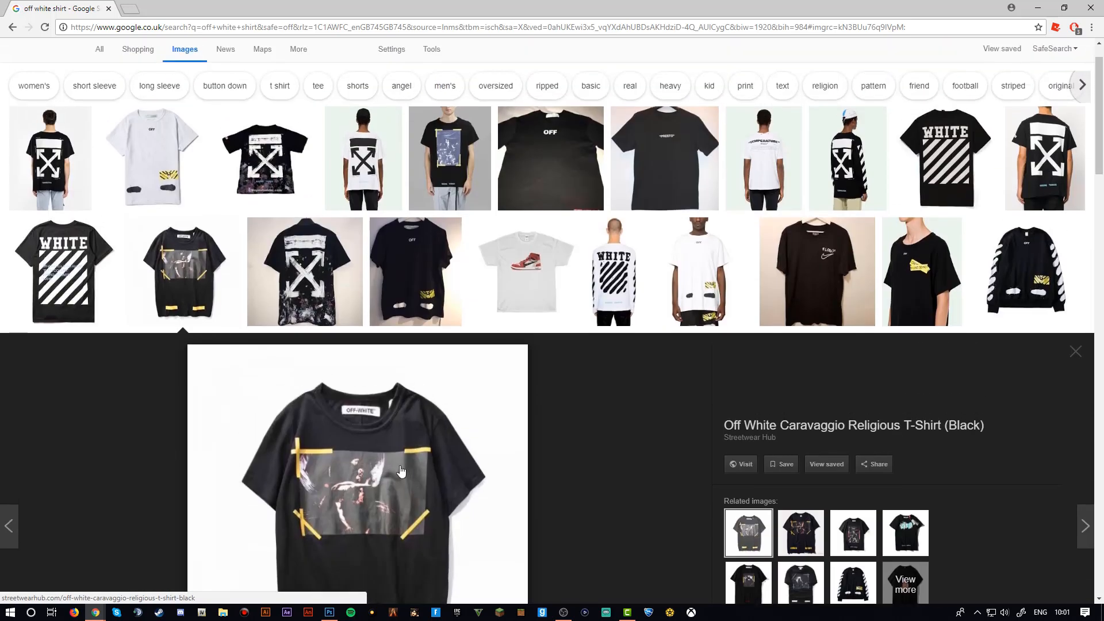
Compare the spray paint "OFF" T-shirt with the Caravaggio T-shirt as design references, and close the browser
scroll(415, 470, "down", 1)
left_click(415, 214)
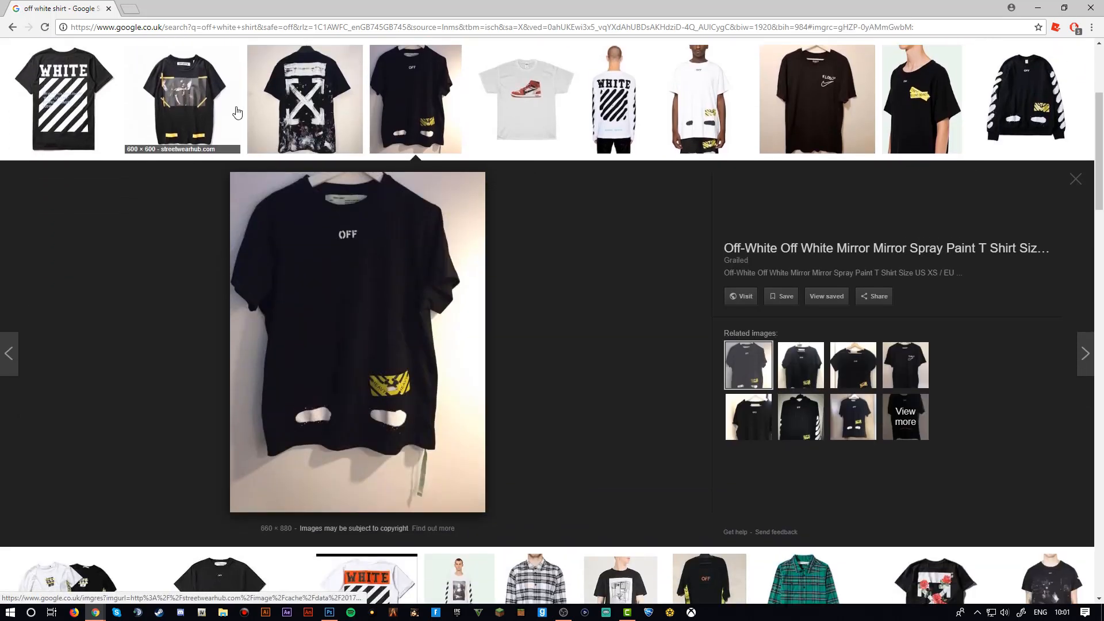
left_click(186, 124)
left_click(419, 118)
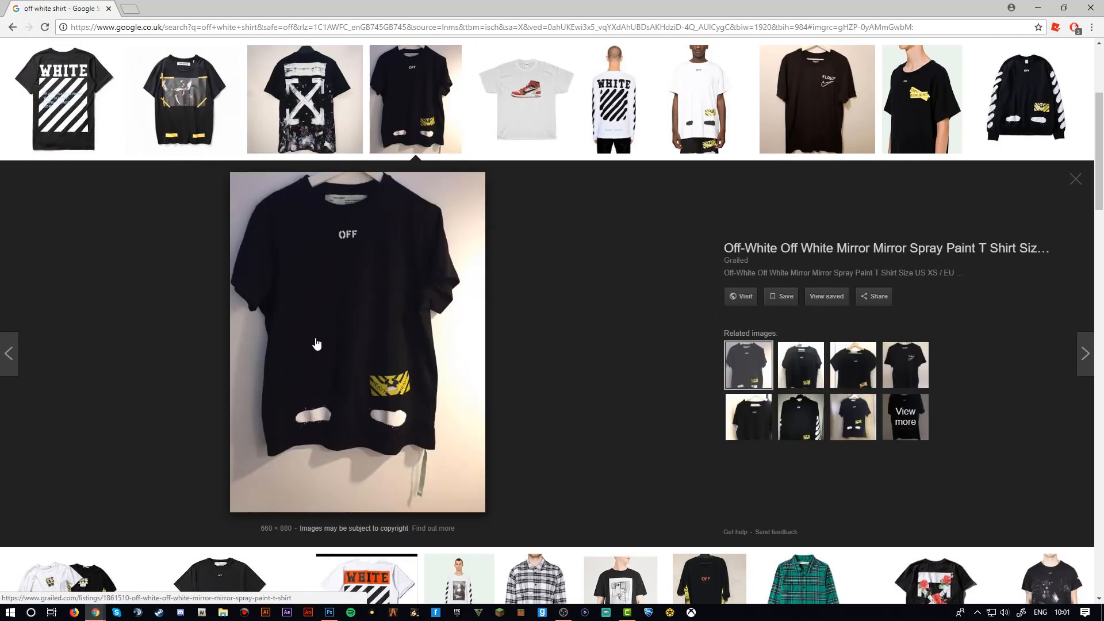
left_click(193, 95)
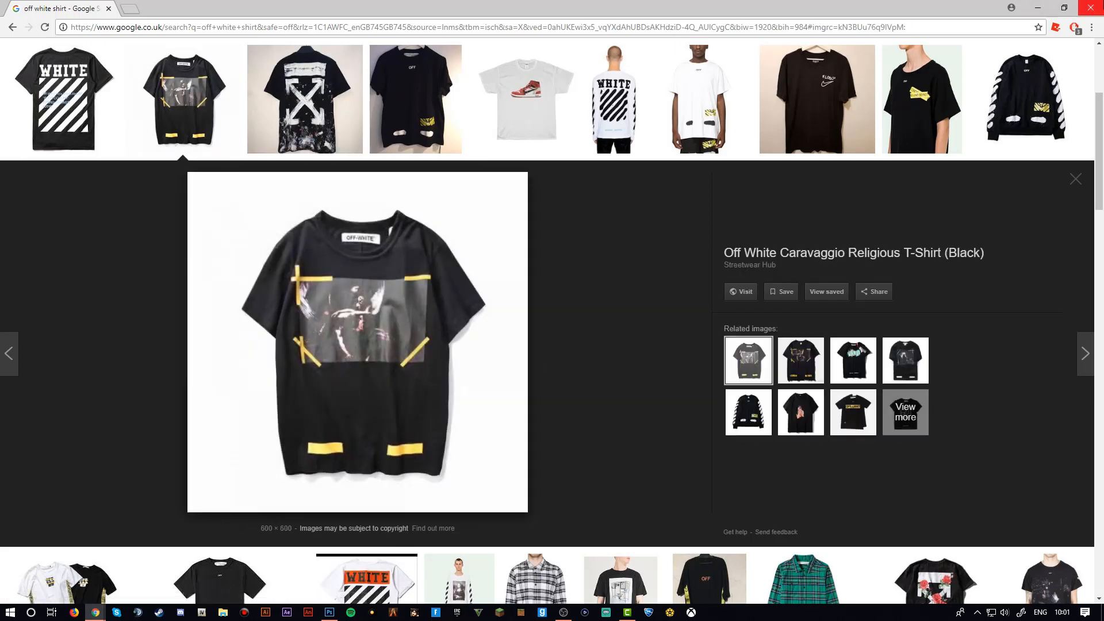
left_click(1090, 8)
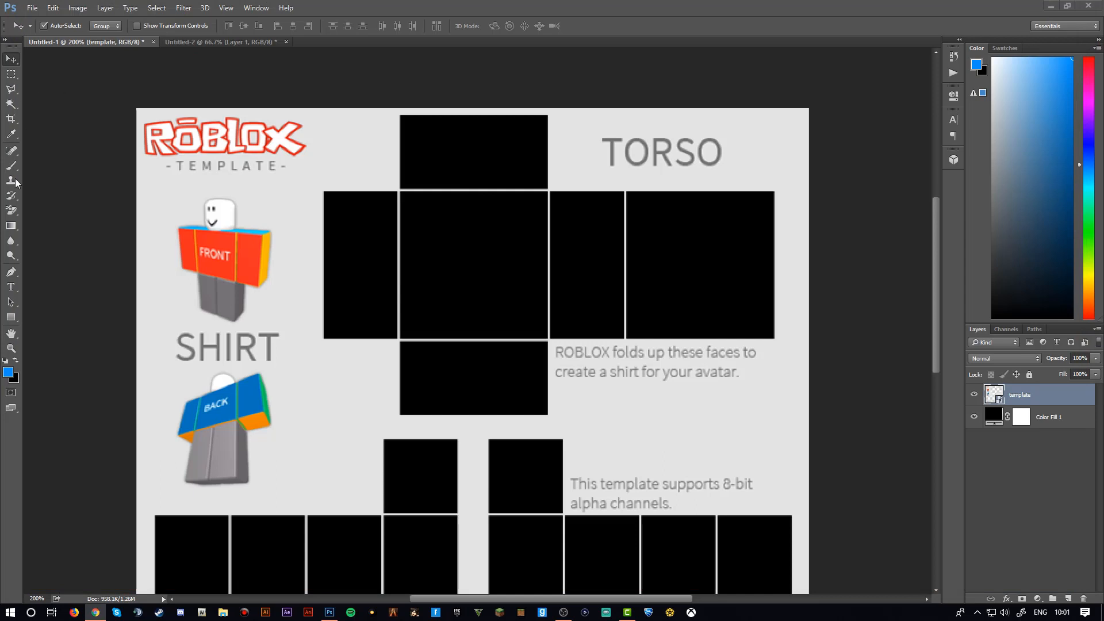
In Photoshop, add the text "OFF" at 12 pt in the upper part of the front torso area and select the whole word
left_click(11, 285)
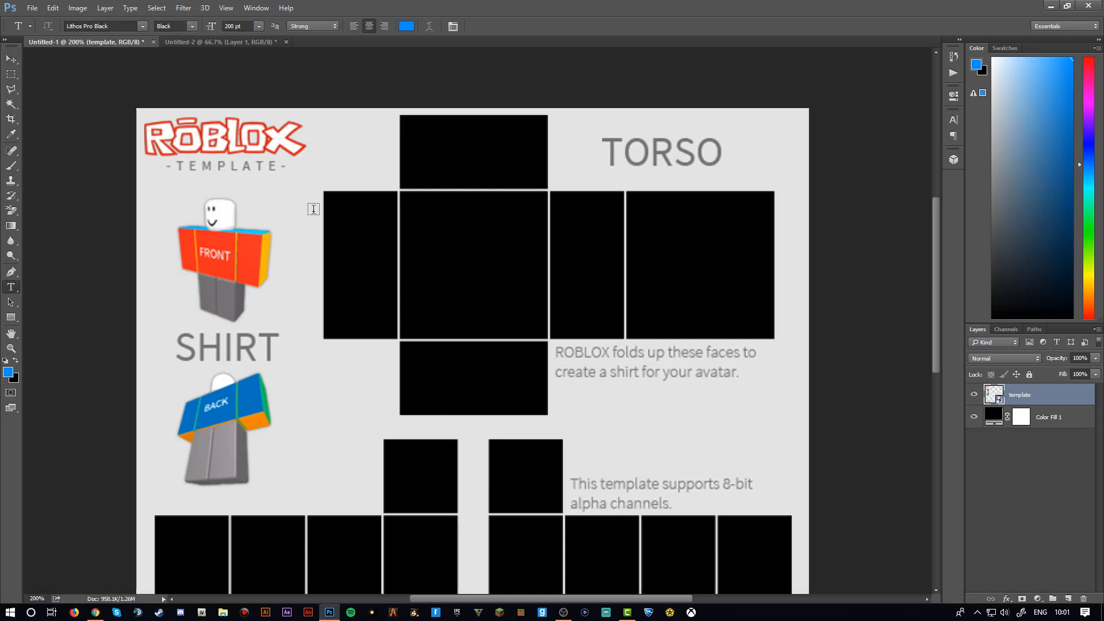
left_click(258, 25)
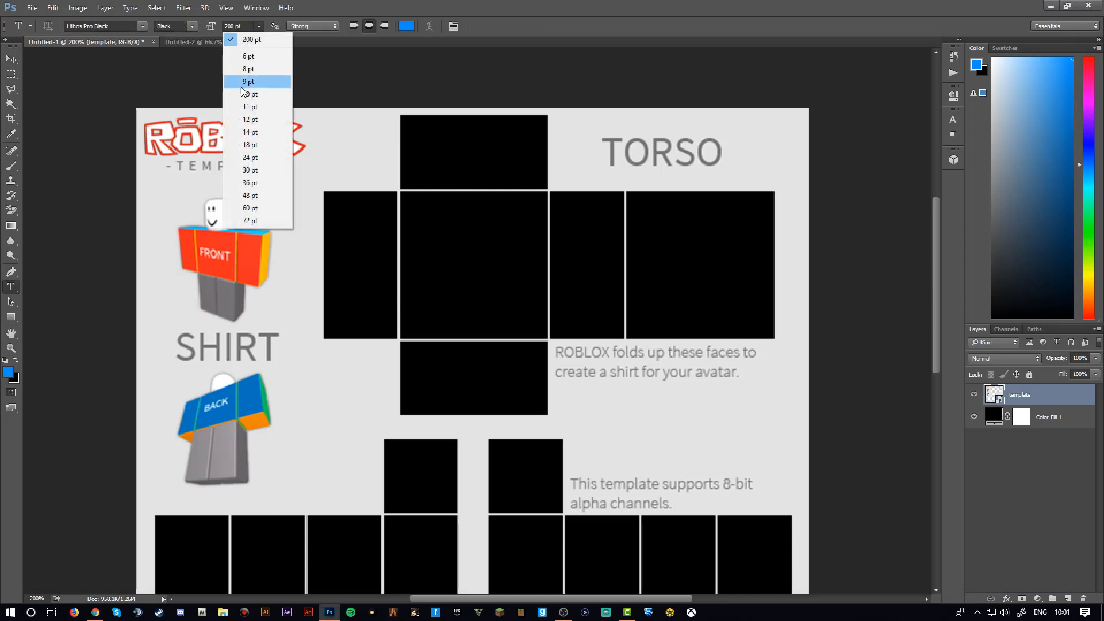
left_click(253, 118)
left_click_drag(393, 212, 572, 286)
type("OFF")
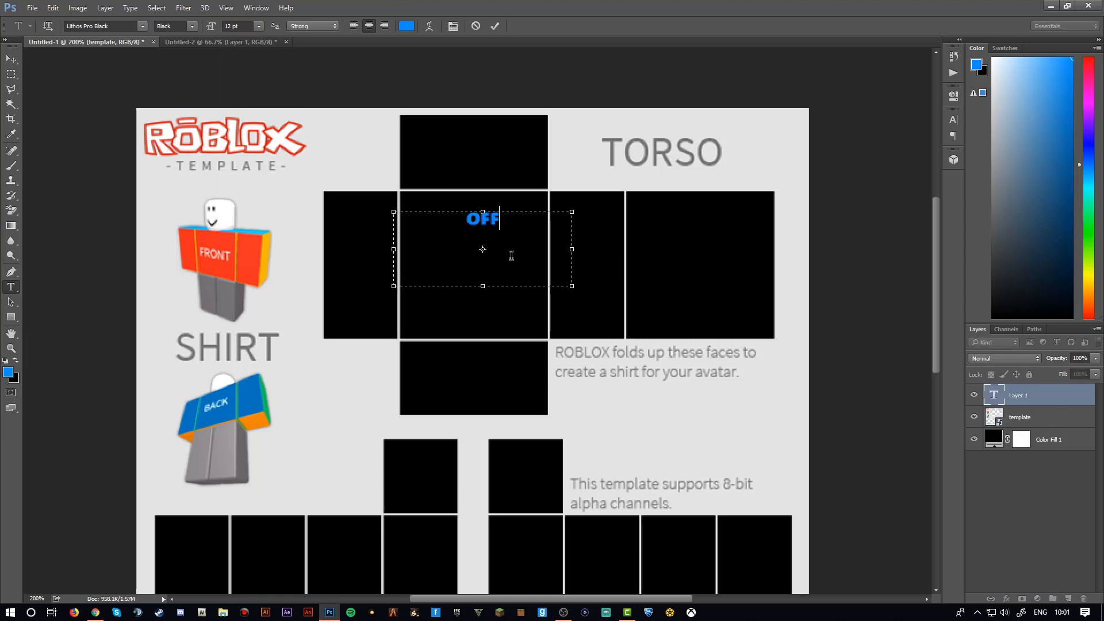
key("ctrl+a")
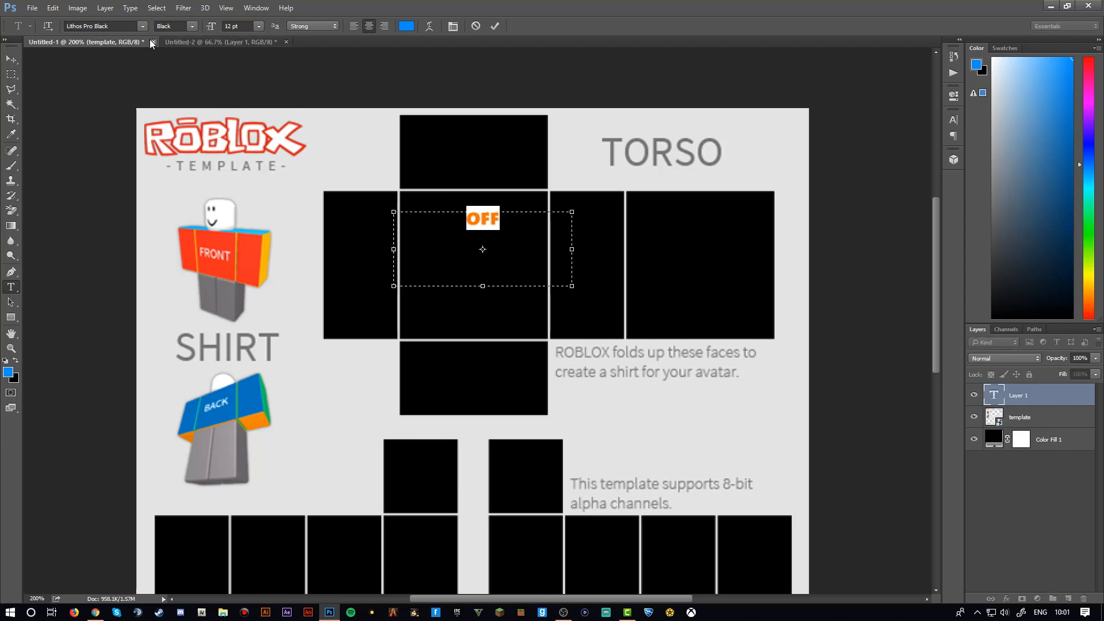
Preview several fonts on the "OFF" text and set it to Gill Sans Ultra Bold Condensed
left_click(140, 28)
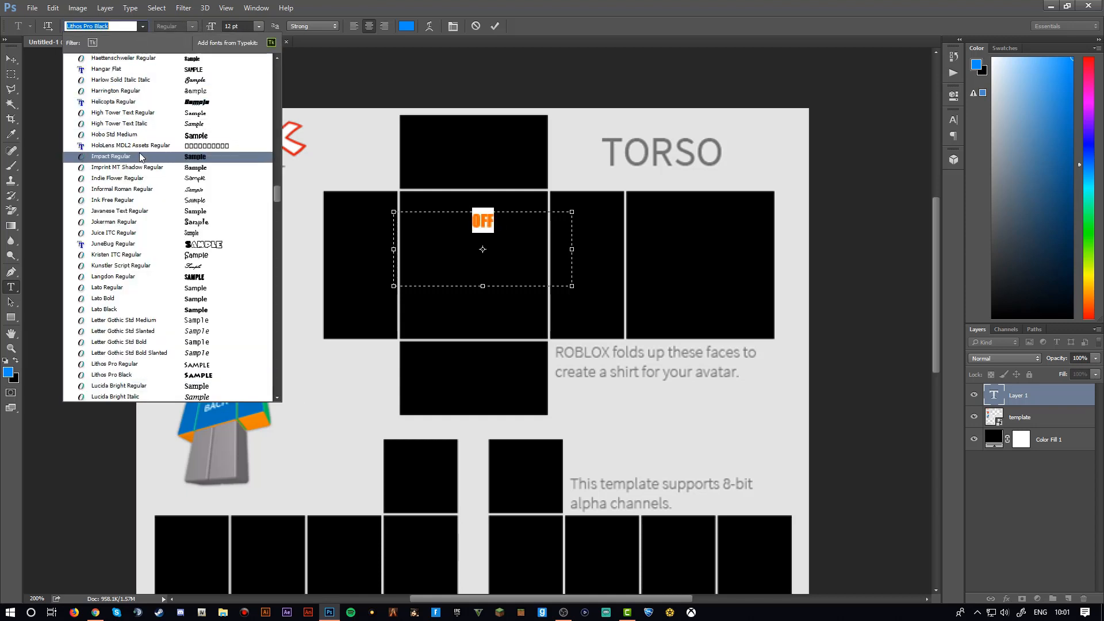
scroll(144, 115, "up", 2)
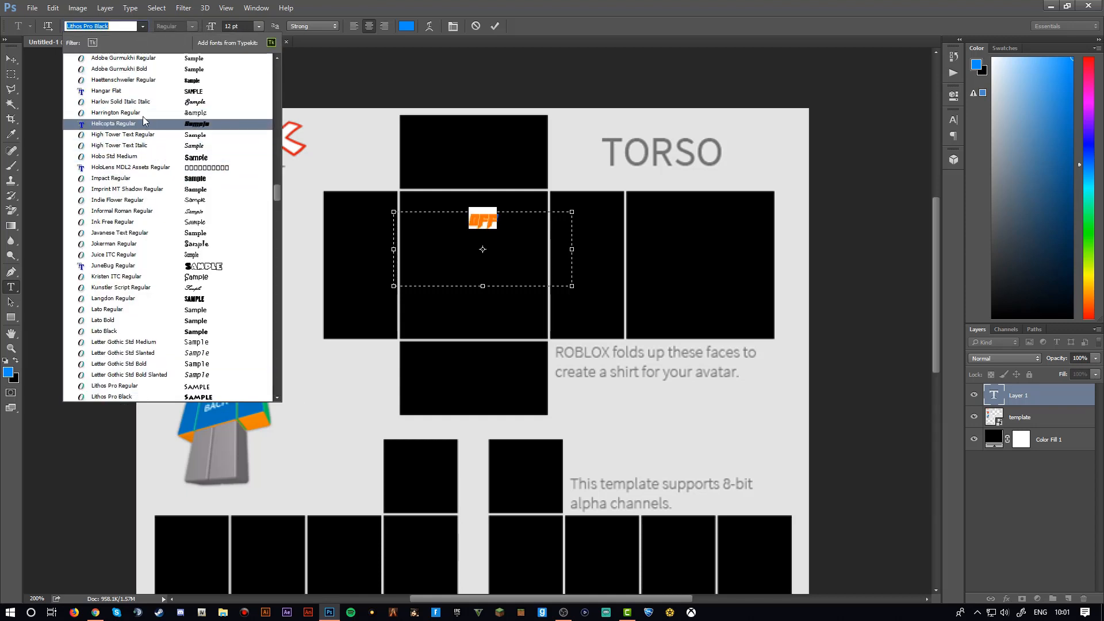
scroll(143, 126, "up", 1)
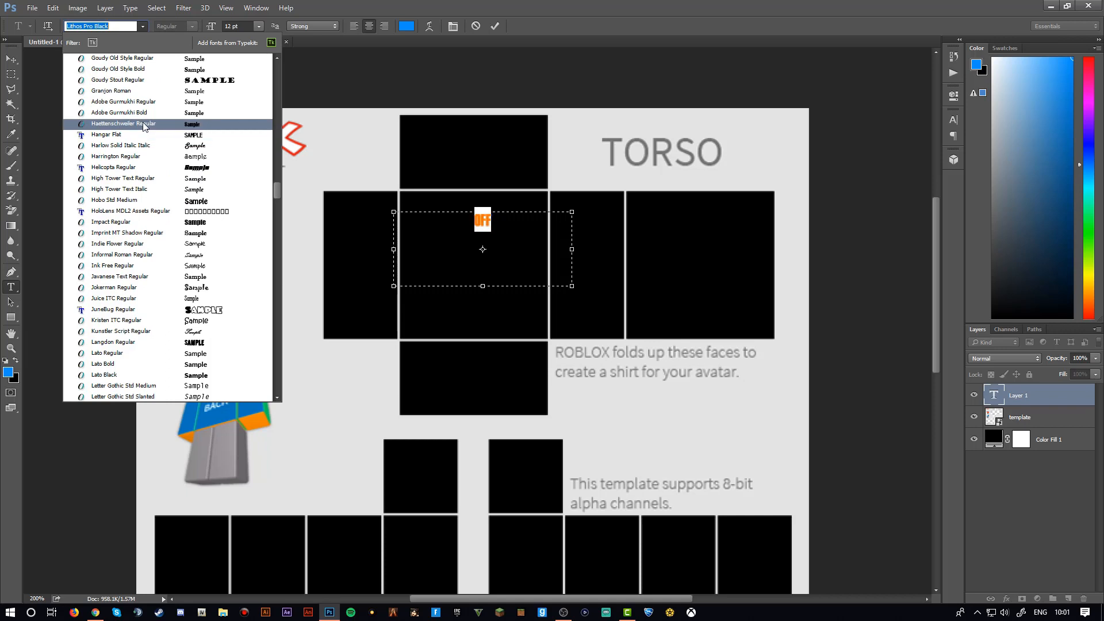
scroll(144, 92, "up", 3)
scroll(146, 98, "up", 3)
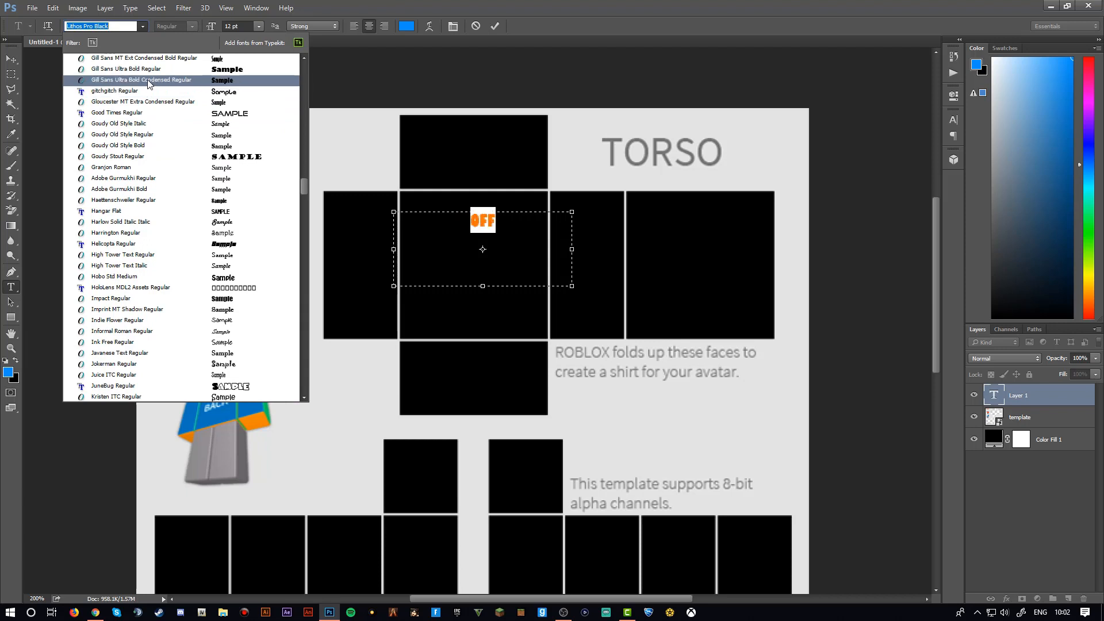
left_click(148, 80)
Increase the letter spacing of the "OFF" text and set its colour to white (ffffff)
scroll(321, 58, "up", 1)
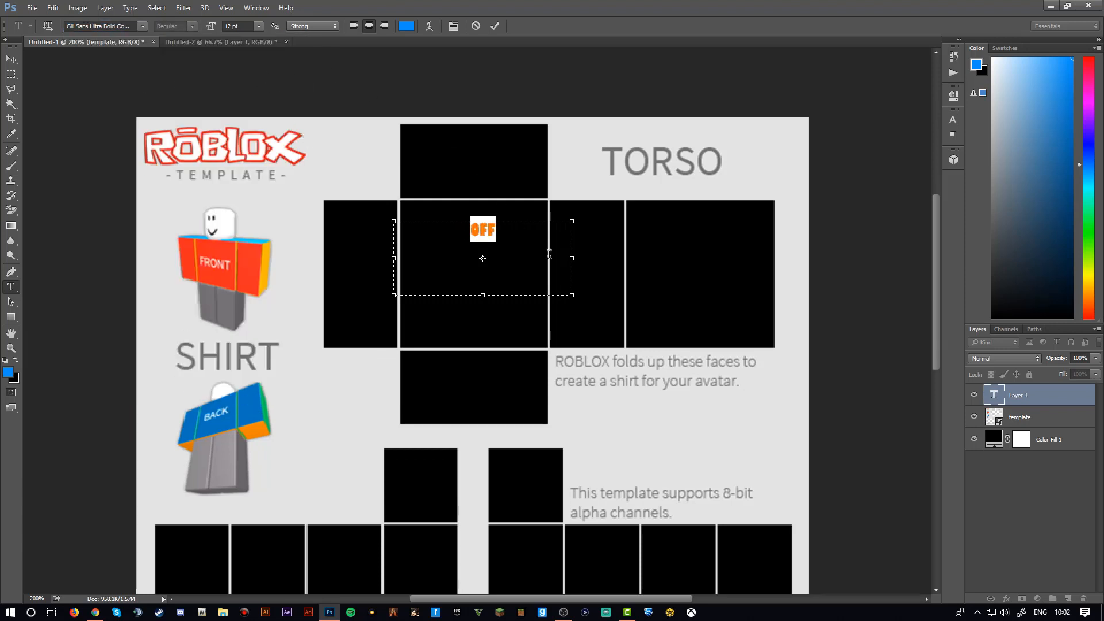
left_click(952, 120)
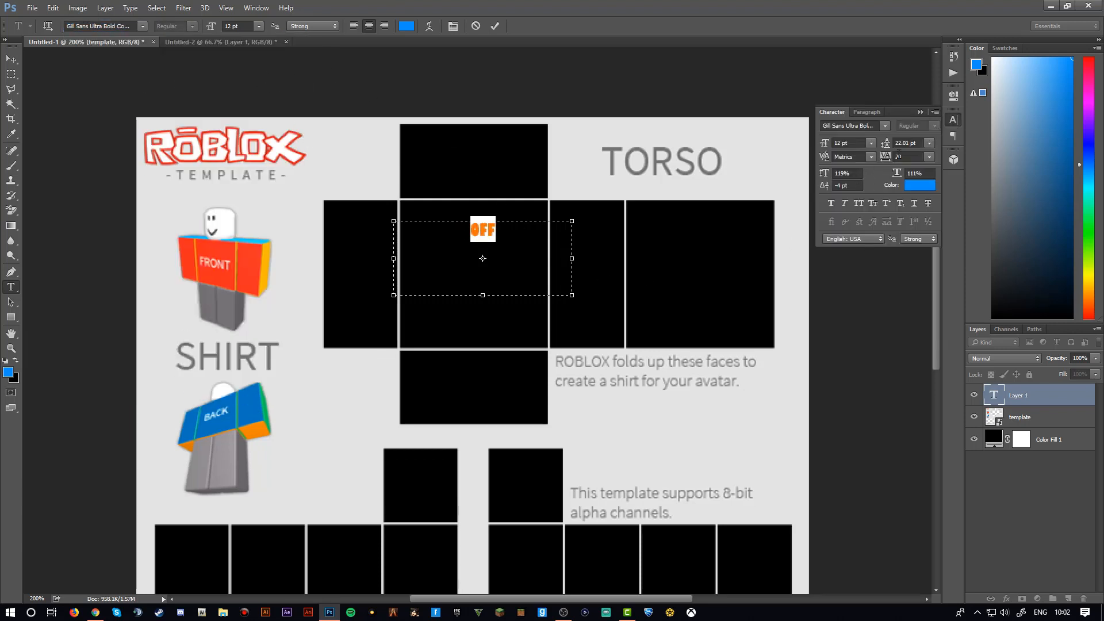
left_click_drag(882, 162, 887, 162)
left_click(920, 112)
left_click(406, 26)
type("ffffff")
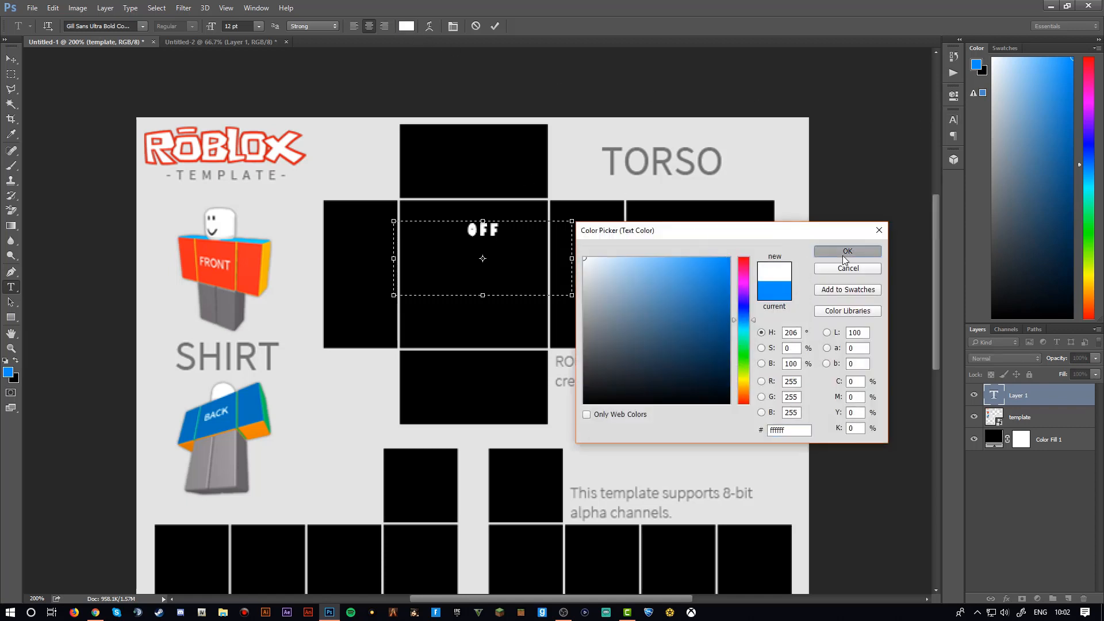
left_click(844, 253)
Change the font of the "OFF" text to Gill Sans MT Bold
left_click(146, 23)
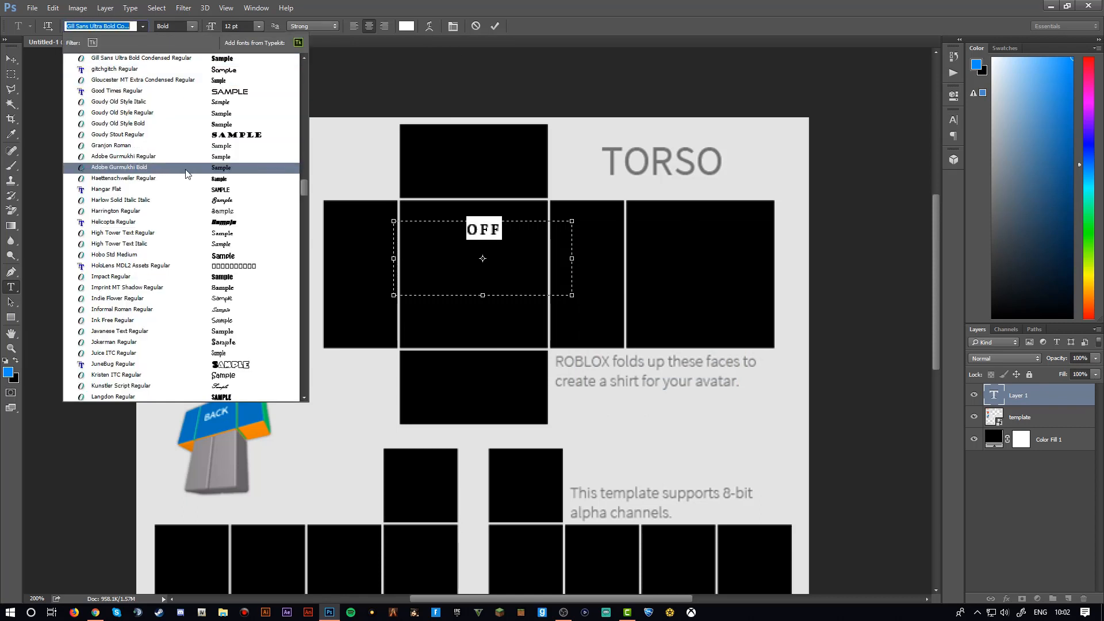
scroll(207, 128, "up", 1)
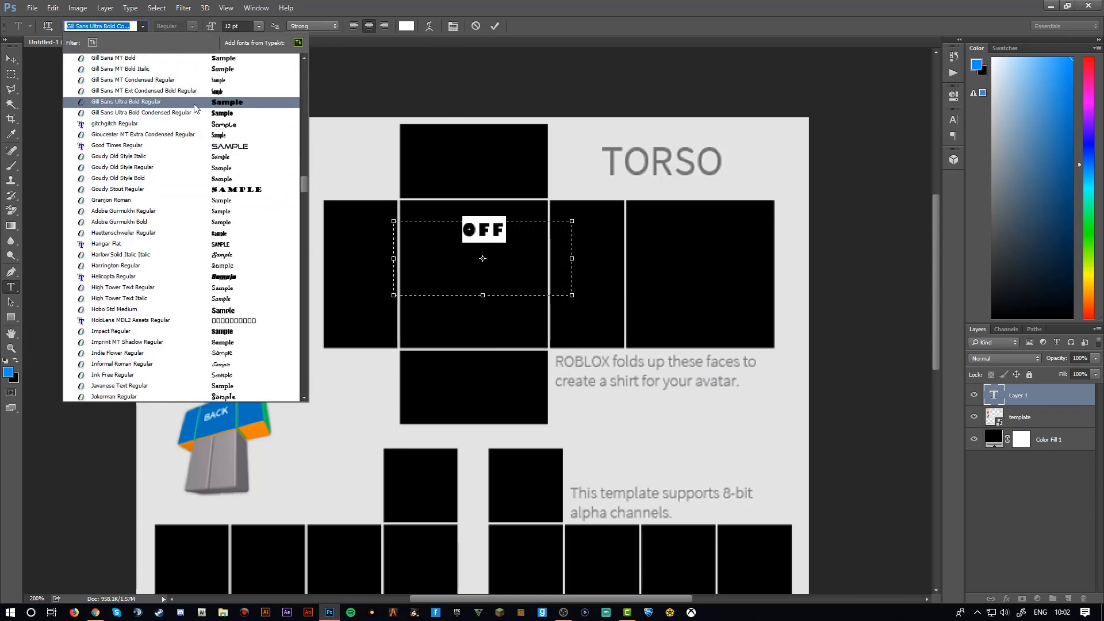
scroll(195, 109, "up", 3)
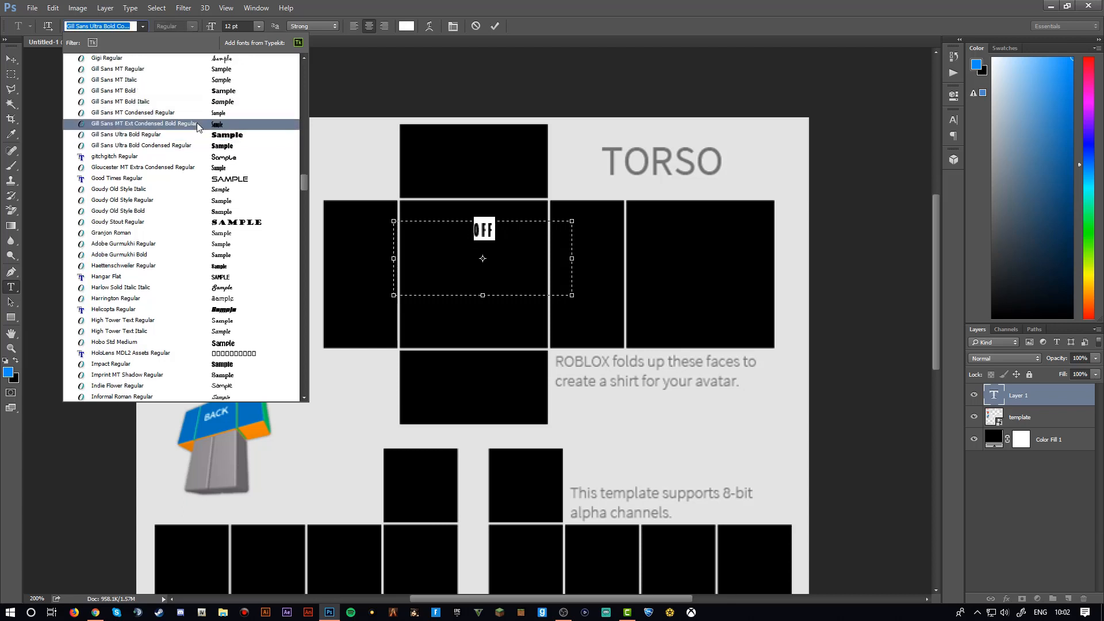
left_click(204, 92)
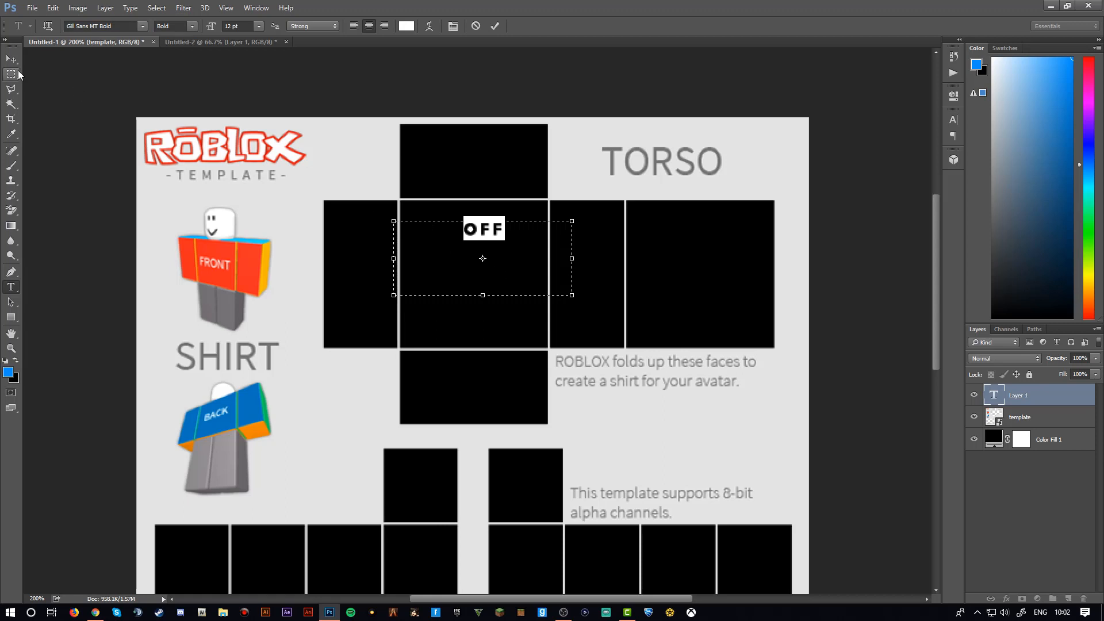
Set the tracking of the "OFF" text to 140 and move the text up slightly within the front torso
left_click(957, 122)
left_click(953, 122)
left_click(953, 119)
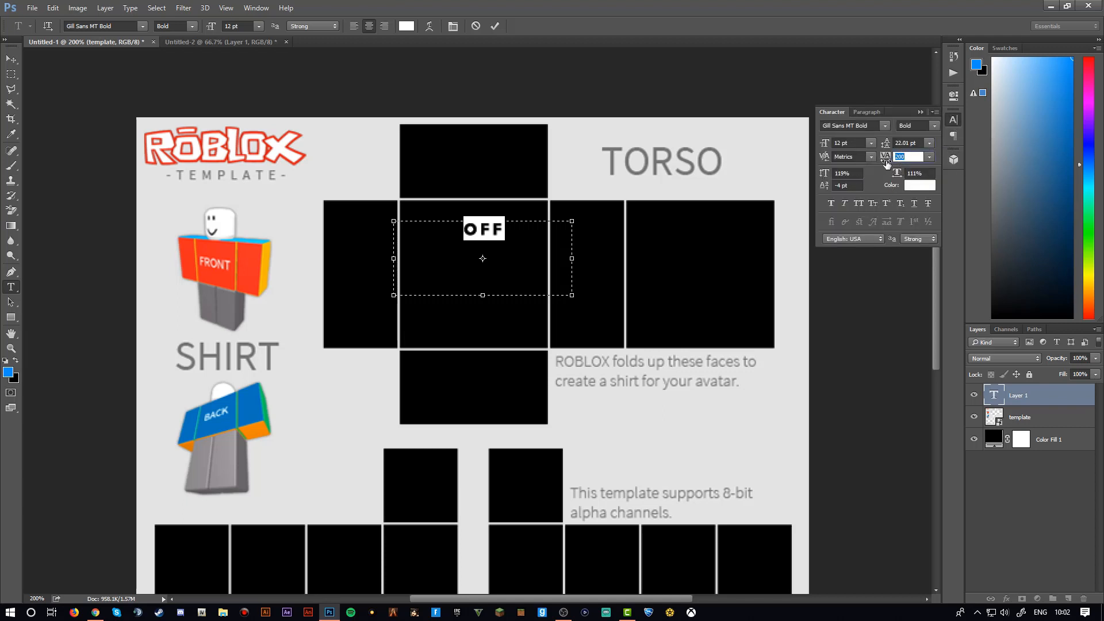
mouse_move(886, 162)
left_mouse_down()
mouse_move(830, 156)
mouse_move(894, 160)
mouse_move(885, 160)
left_mouse_up()
left_click_drag(884, 162, 881, 164)
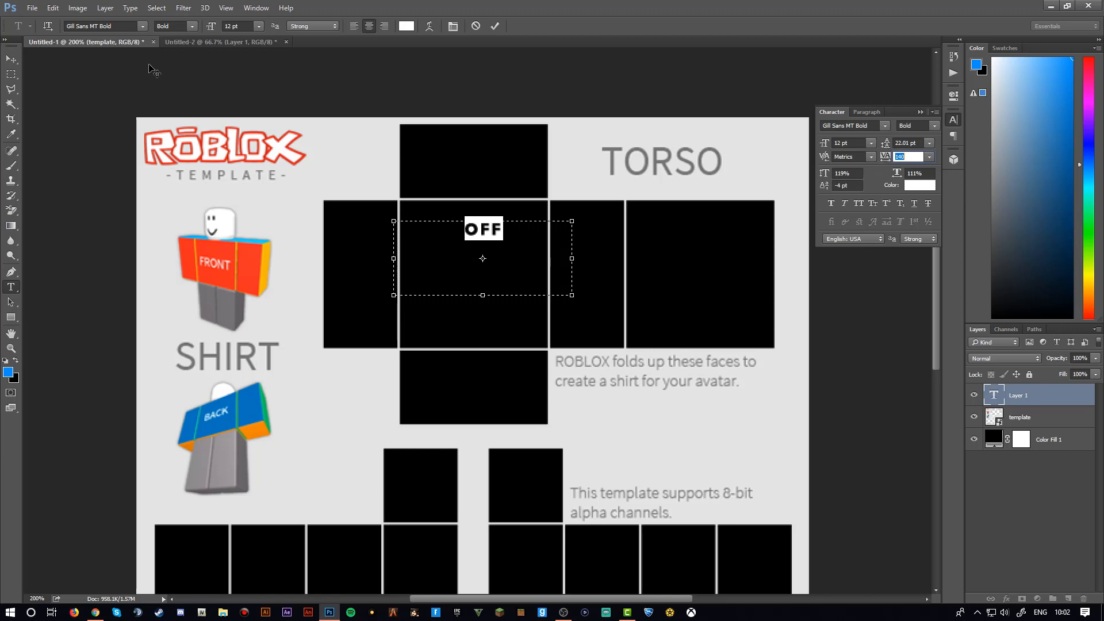
left_click(11, 59)
left_click_drag(487, 232, 481, 229)
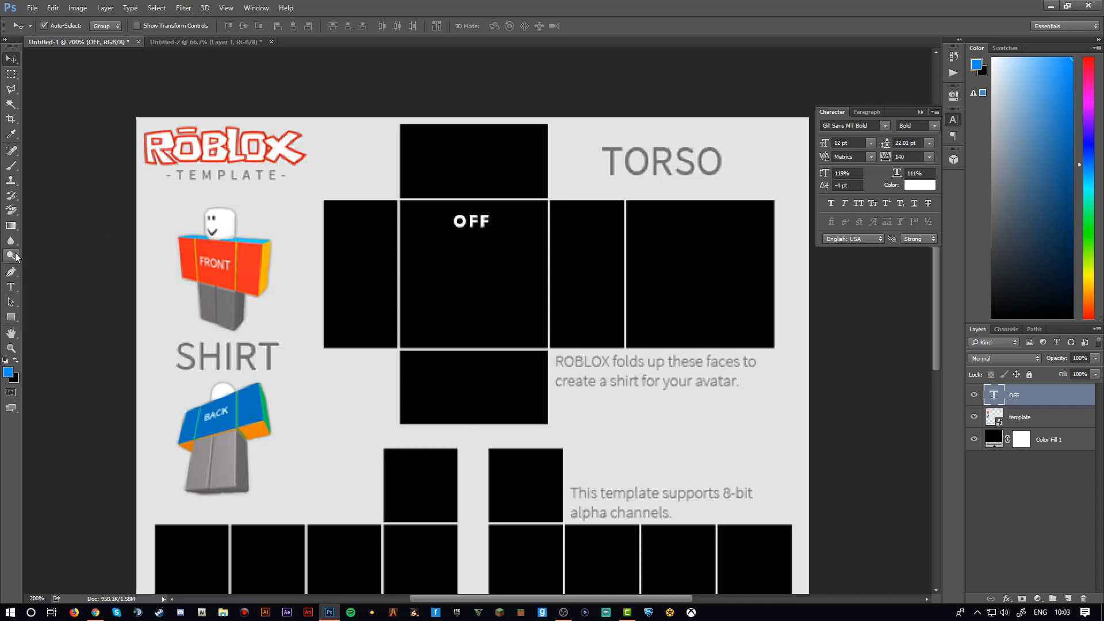
Draw a rectangle about 41 × 12 px with a white stroke near the front torso's lower-left corner and nudge it slightly downward
left_click(12, 321)
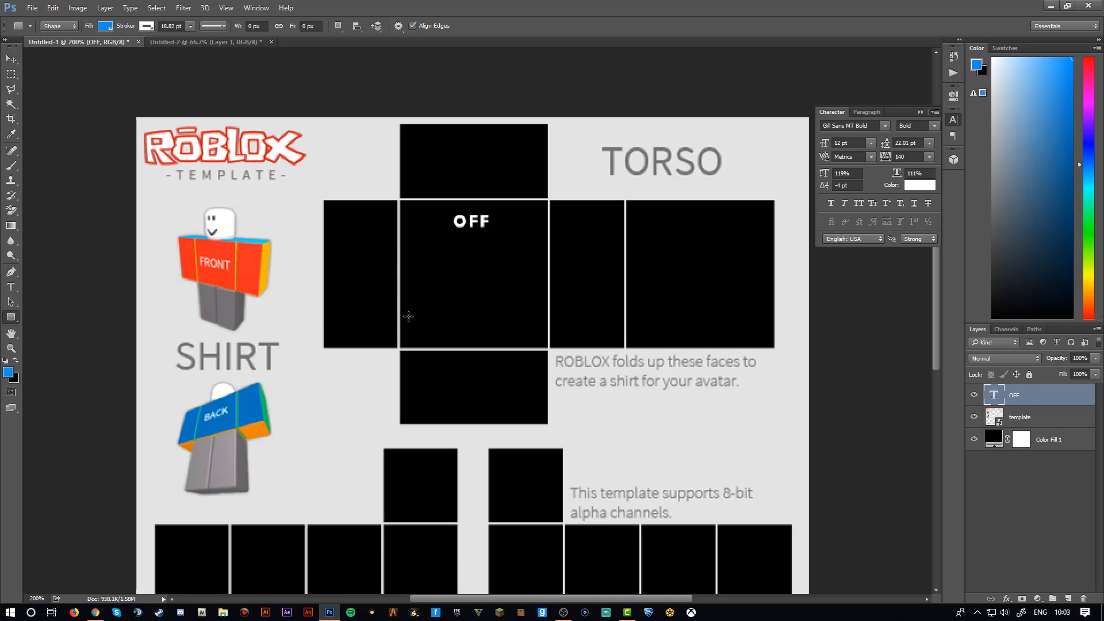
left_click_drag(411, 322, 458, 335)
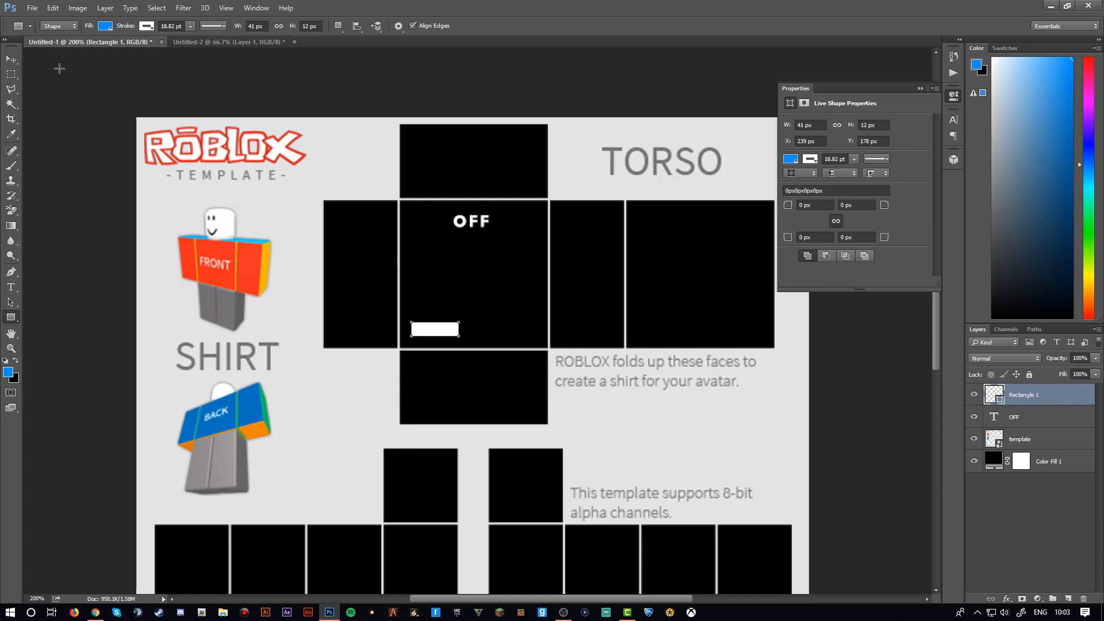
left_click(11, 59)
key("z")
left_click(434, 324)
key("v")
left_click_drag(437, 338, 431, 340)
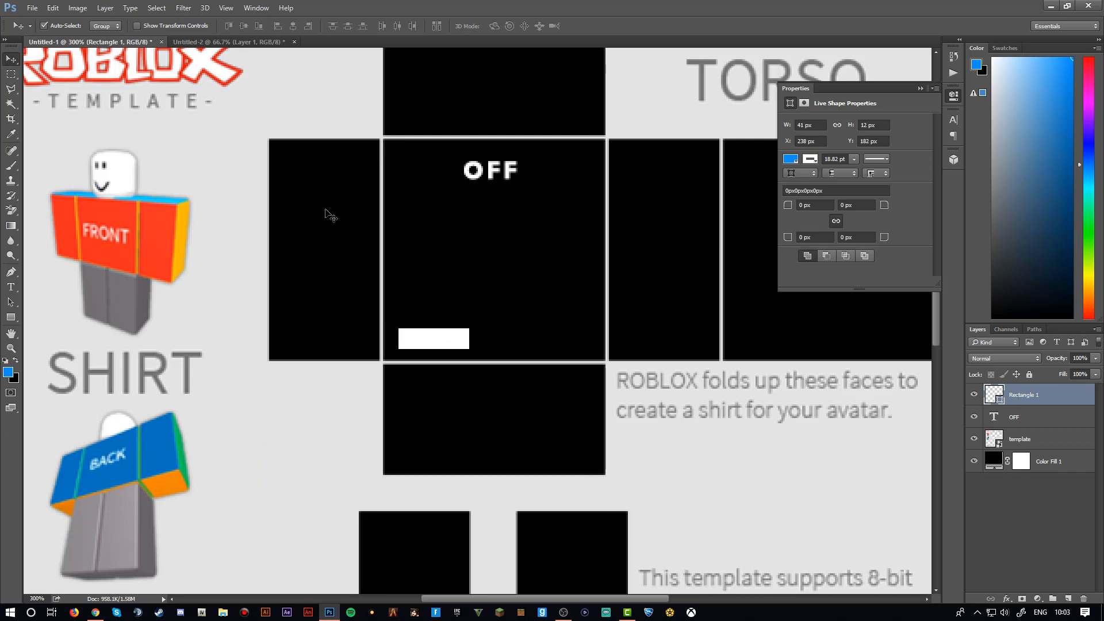
Duplicate the white rectangle layer and place the copy level with the original near the front torso's lower-right corner
right_click(1024, 387)
left_click(1000, 129)
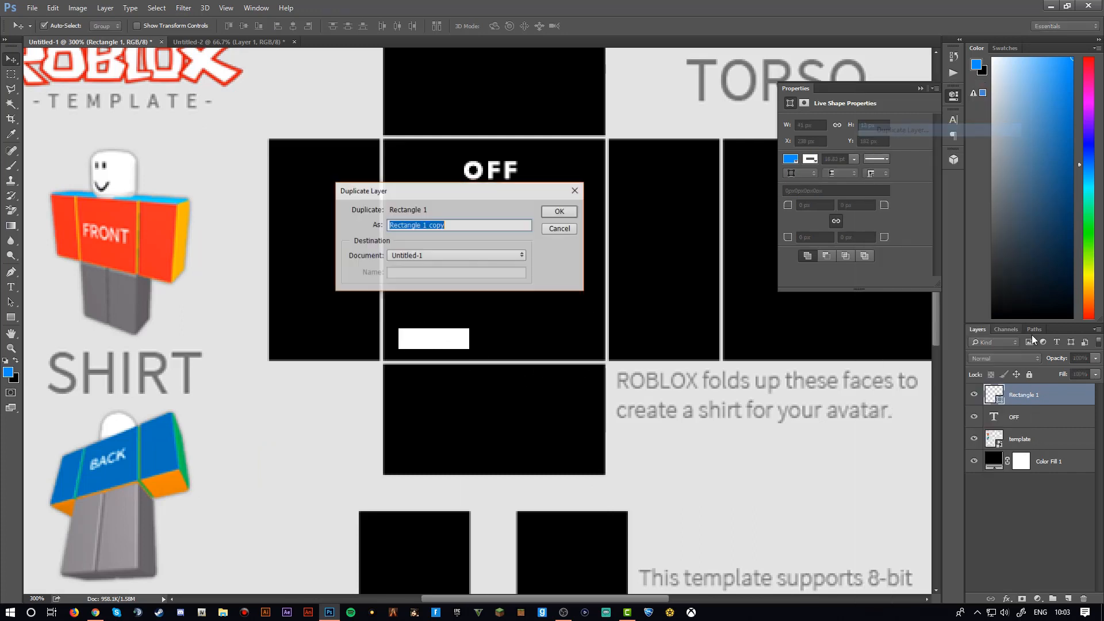
left_click(559, 211)
left_click_drag(432, 339, 550, 339)
scroll(505, 300, "down", 1)
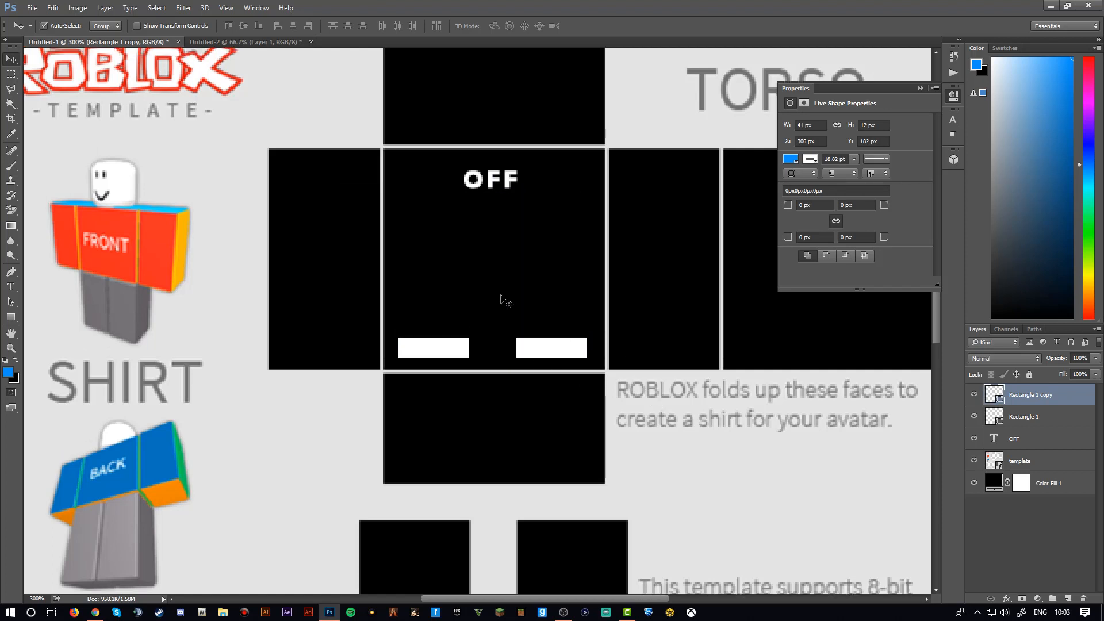
scroll(500, 267, "up", 3)
key("z")
left_click(520, 292, "alt")
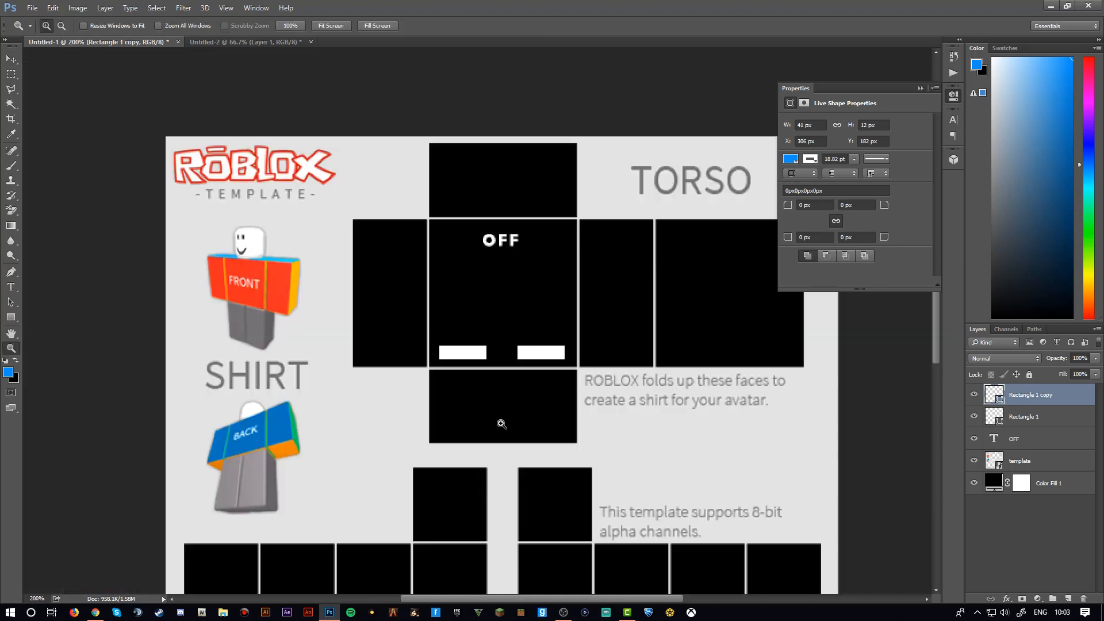
left_click(919, 89)
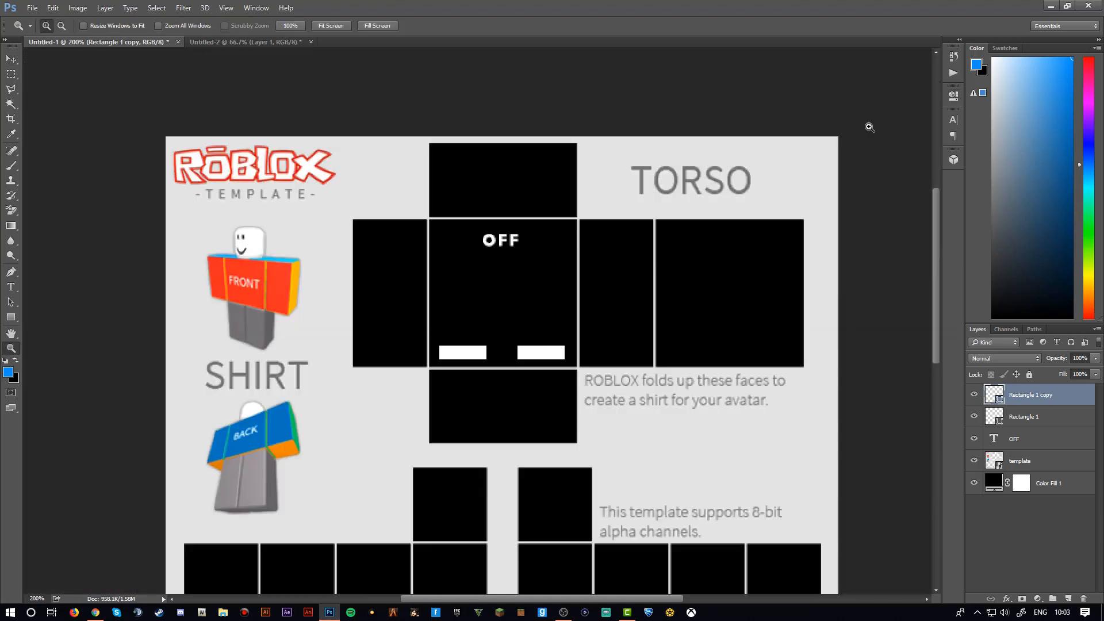
Switch to the Untitled-2 document that contains the stripe graphics
scroll(702, 320, "up", 1)
key("v")
key("space")
left_click_drag(713, 302, 524, 288)
key("z")
left_click(508, 270)
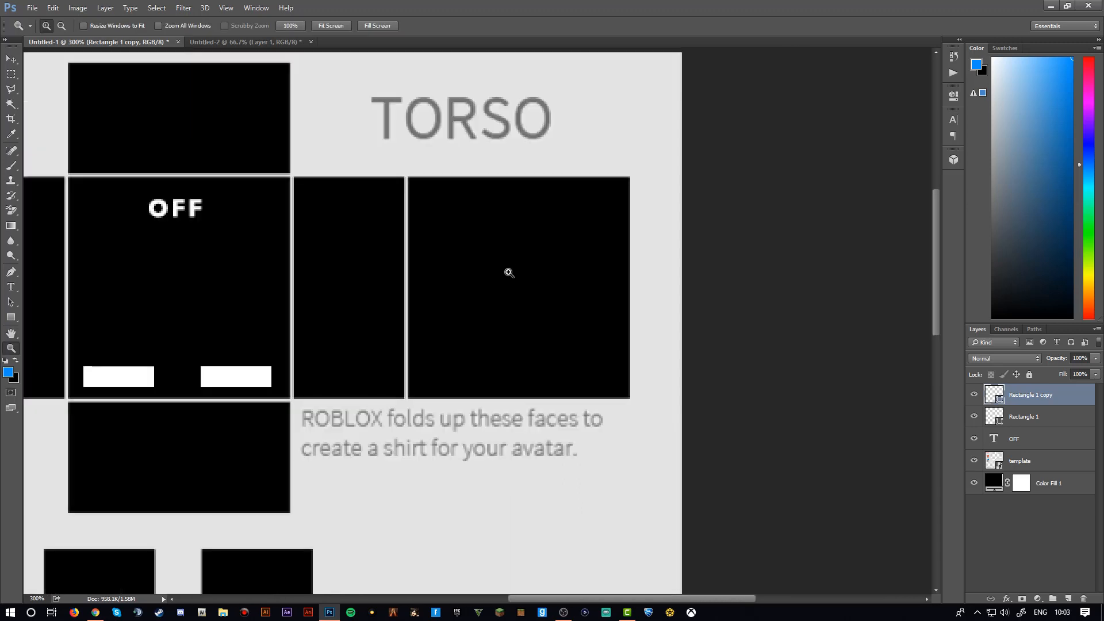
left_click(11, 59)
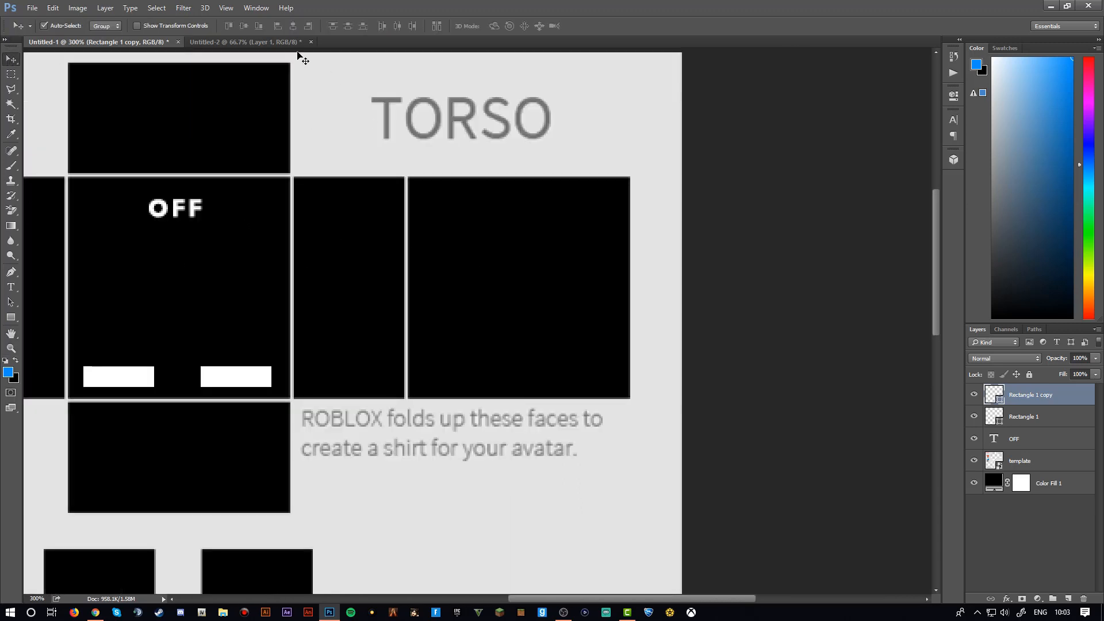
left_click(236, 40)
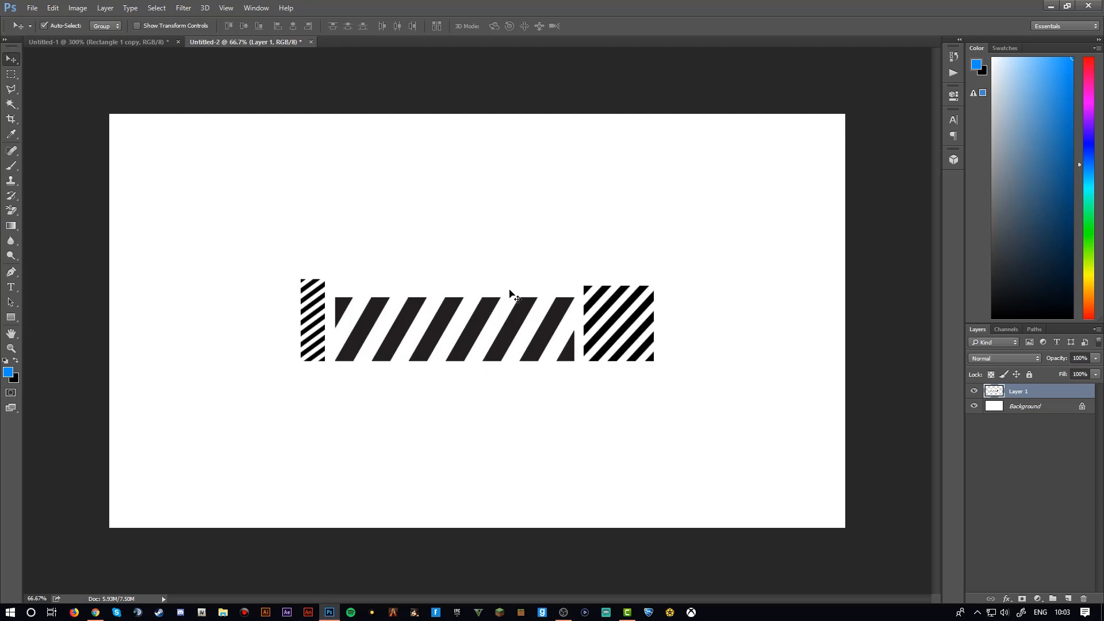
Select all the black diagonal stripes of the rightmost square graphic with the Magic Wand
left_click_drag(609, 307, 606, 306)
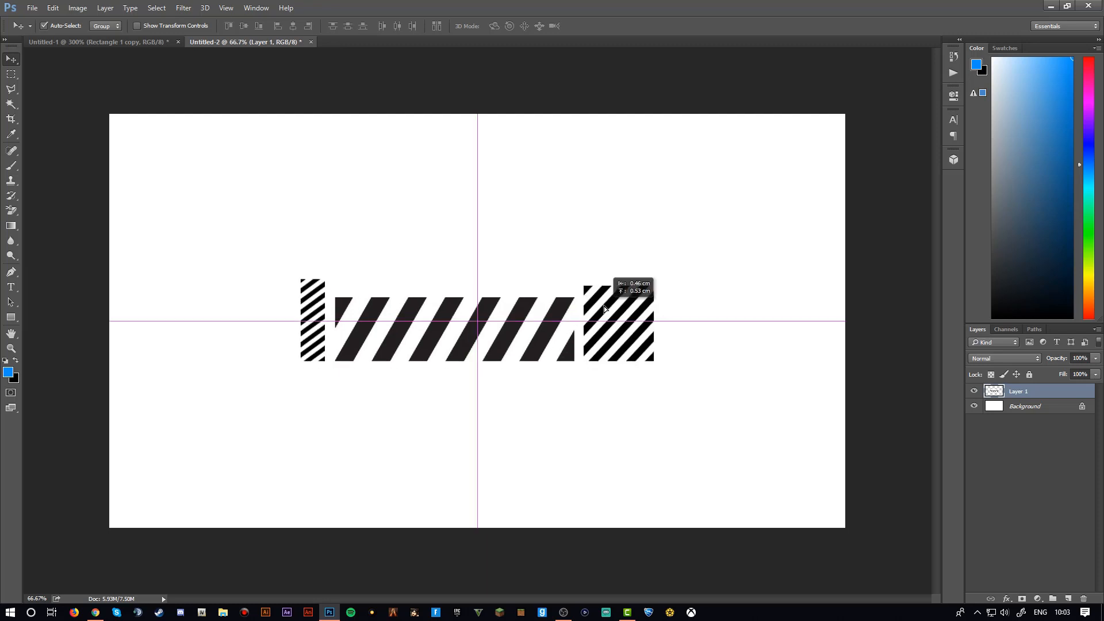
key("z")
left_click(623, 325)
left_click(646, 316)
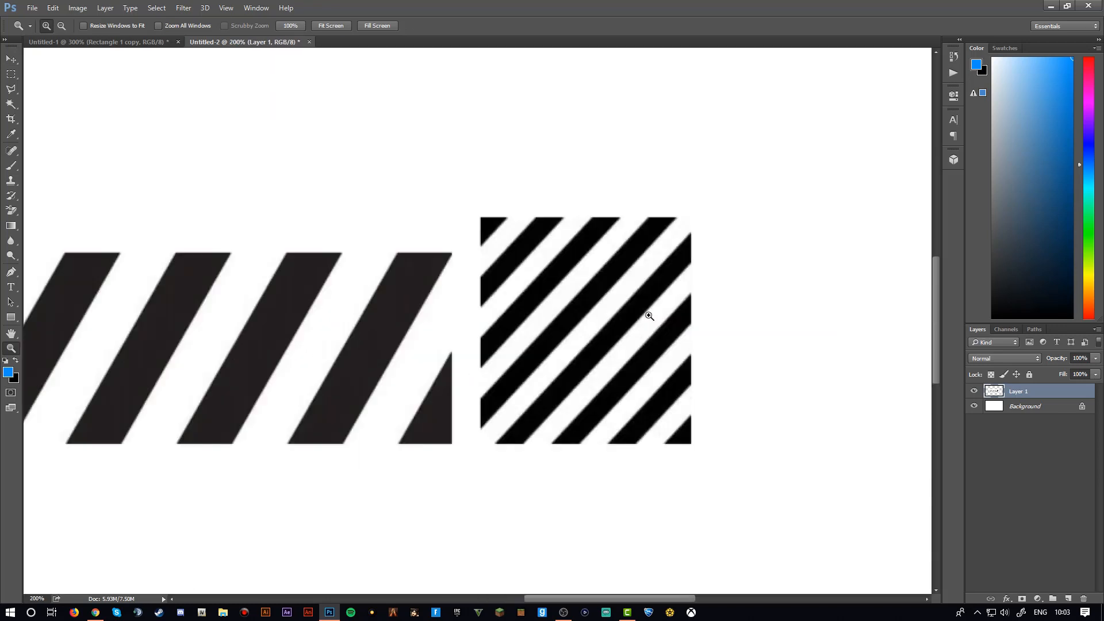
left_click(648, 315)
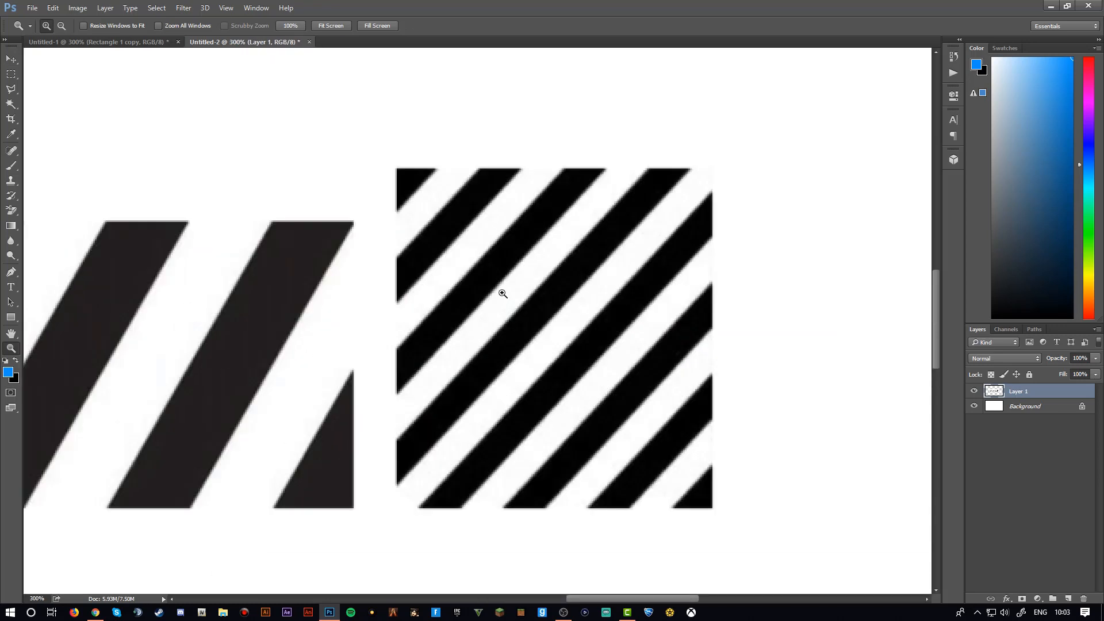
left_click(11, 104)
left_click(401, 190)
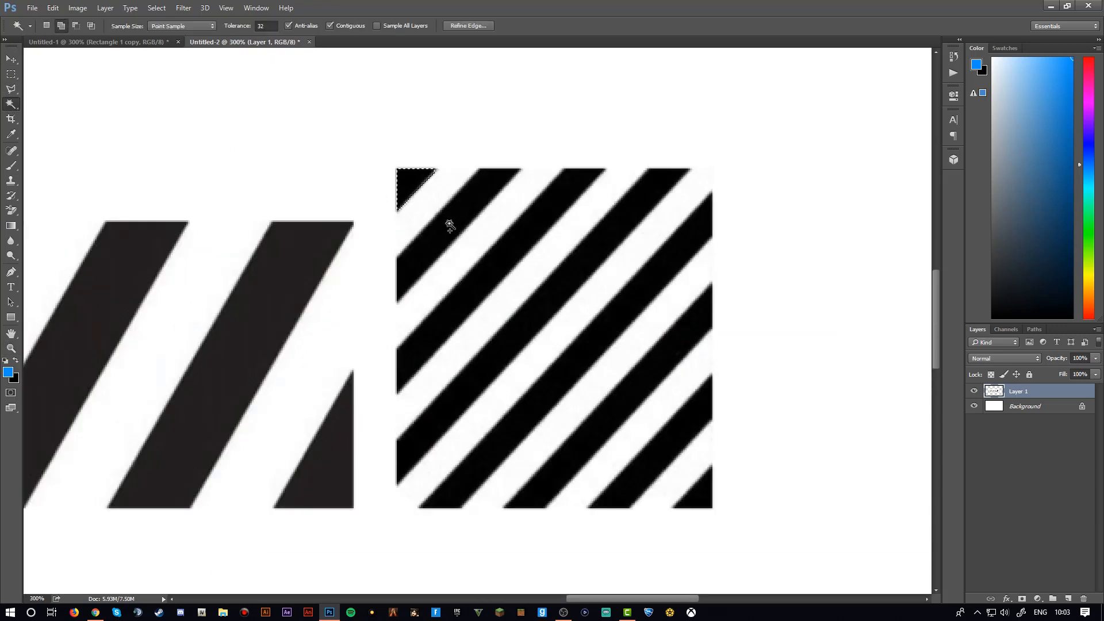
left_click(586, 361)
left_click(611, 402)
left_click(667, 462)
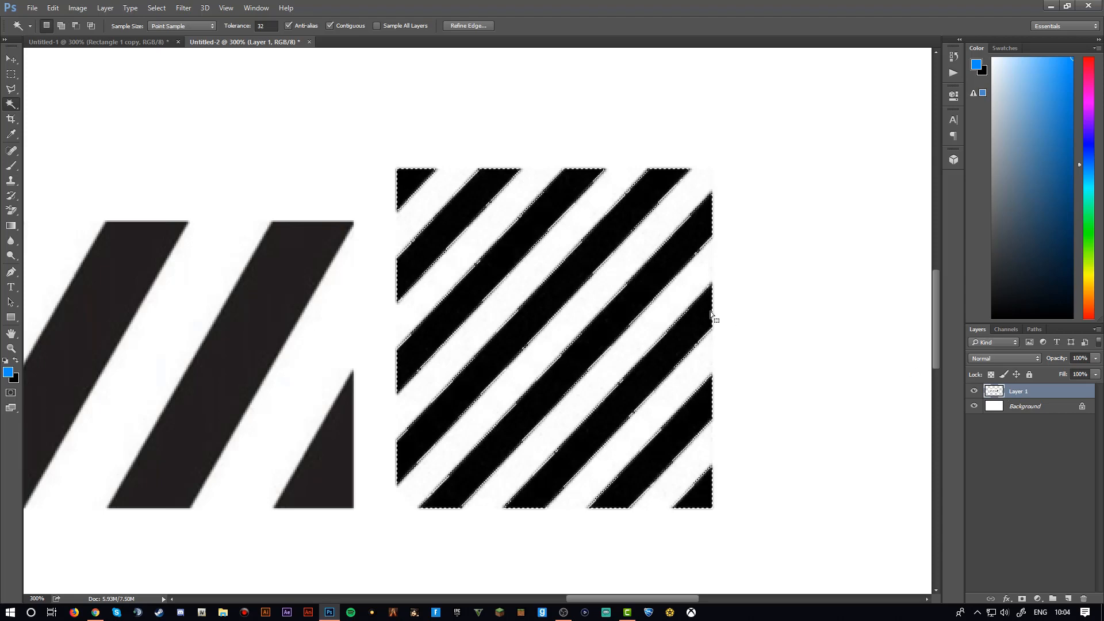
Move the selected stripes into the Untitled-1 shirt template and drop them over the back torso area
scroll(678, 246, "down", 2)
key("v")
scroll(261, 141, "up", 2)
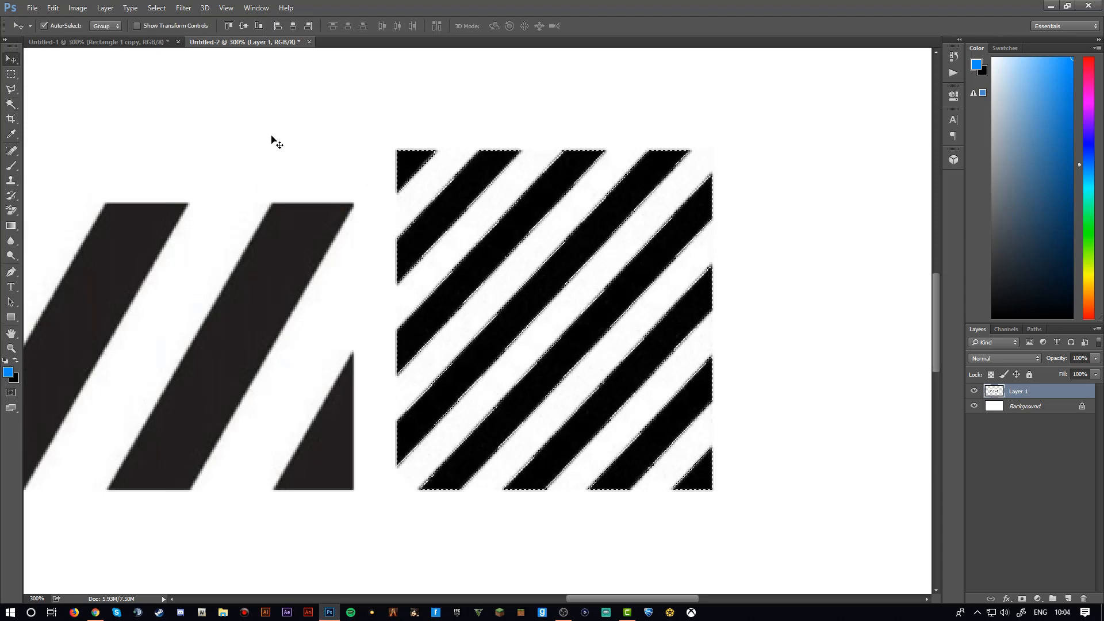
left_click_drag(355, 169, 480, 243)
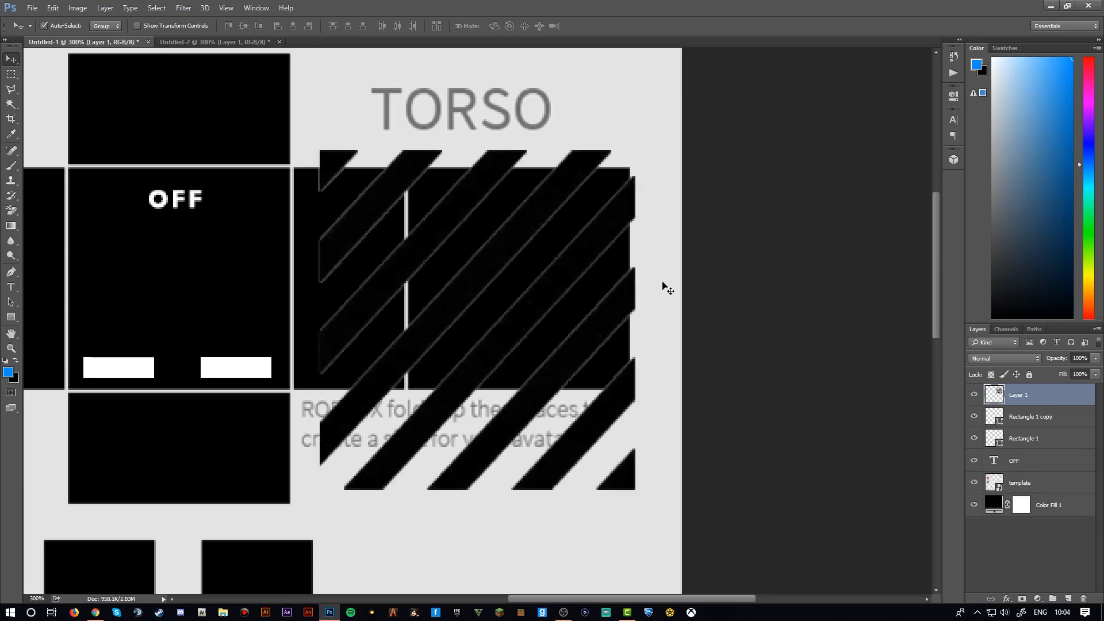
Scale the stripe graphic to about 50% and position it inside the back torso square
left_click(53, 7)
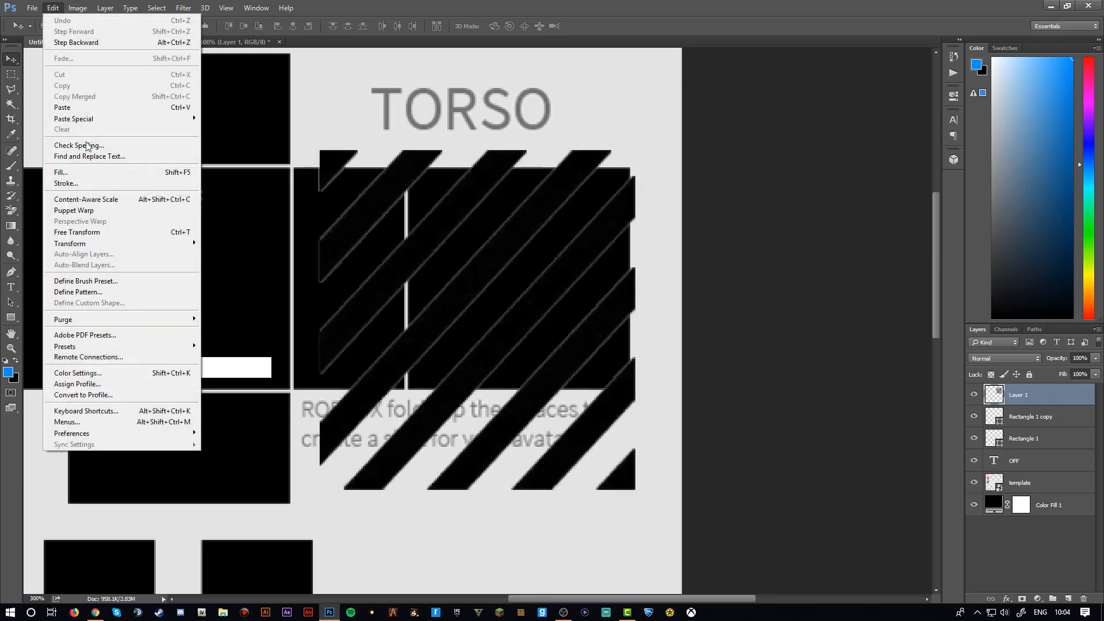
mouse_move(104, 246)
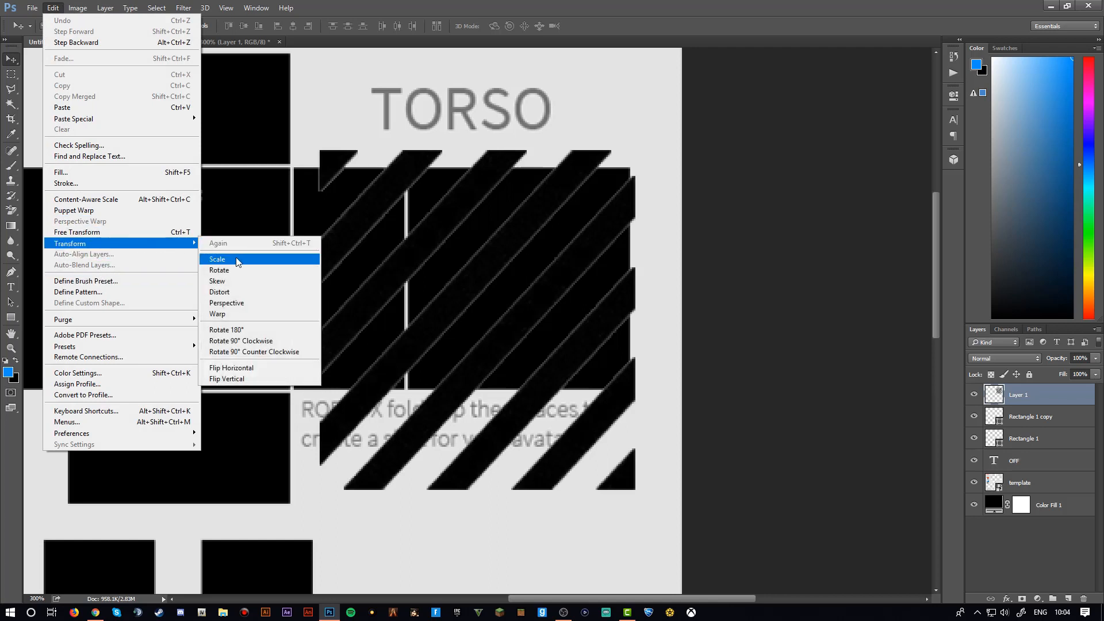
left_click(218, 254)
left_click_drag(326, 158, 488, 333)
left_click_drag(589, 410, 544, 284)
left_click_drag(445, 207, 432, 195)
left_click_drag(521, 259, 510, 267)
left_click(11, 58)
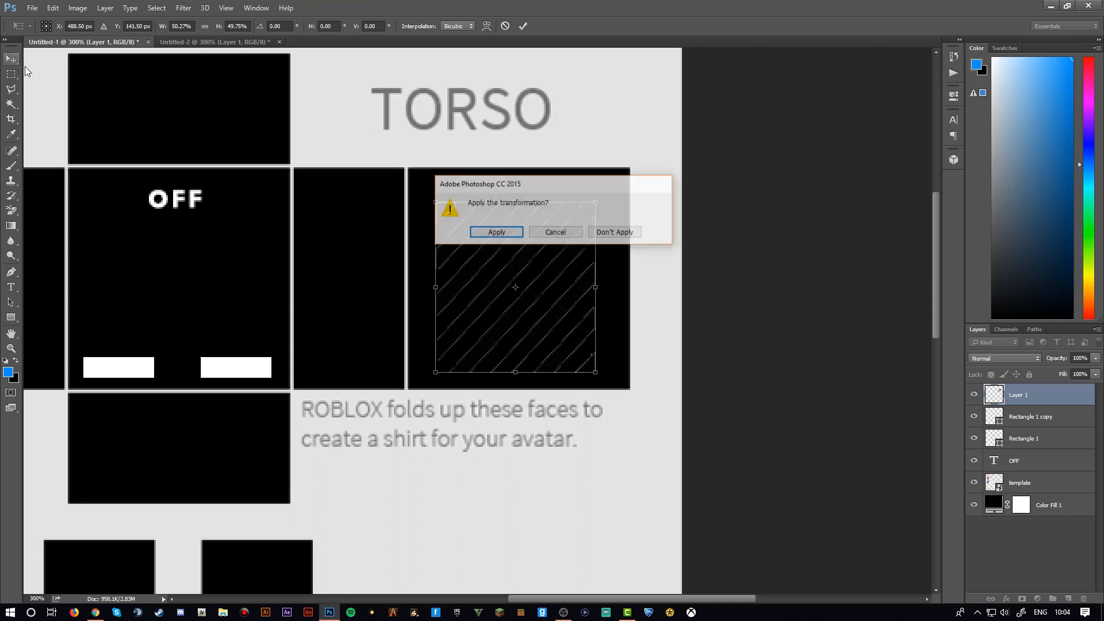
left_click(495, 232)
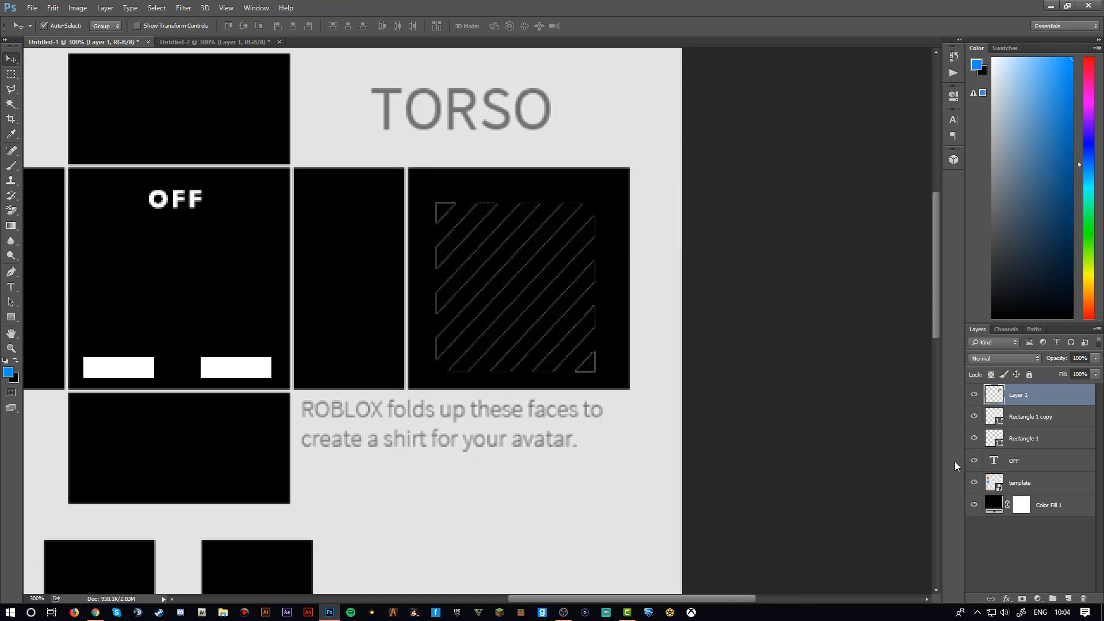
Add a solid colour fill layer in white (ffffff) and clip it to the stripe layer
left_click(1037, 598)
left_click(1025, 354)
type("ffffff")
left_click(840, 255)
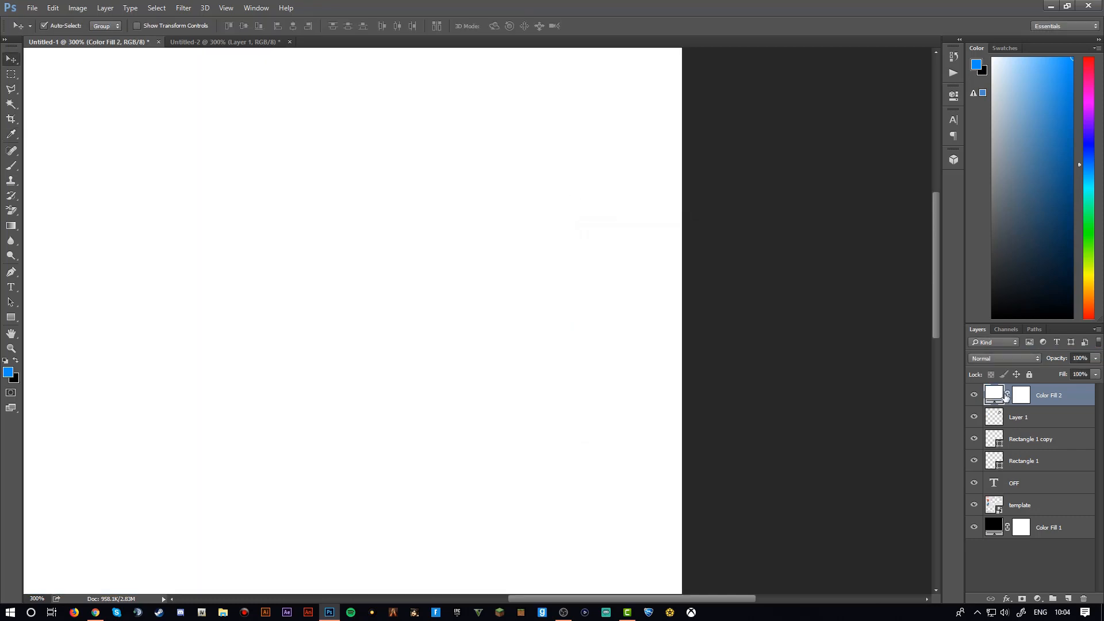
left_click(1046, 404, "alt")
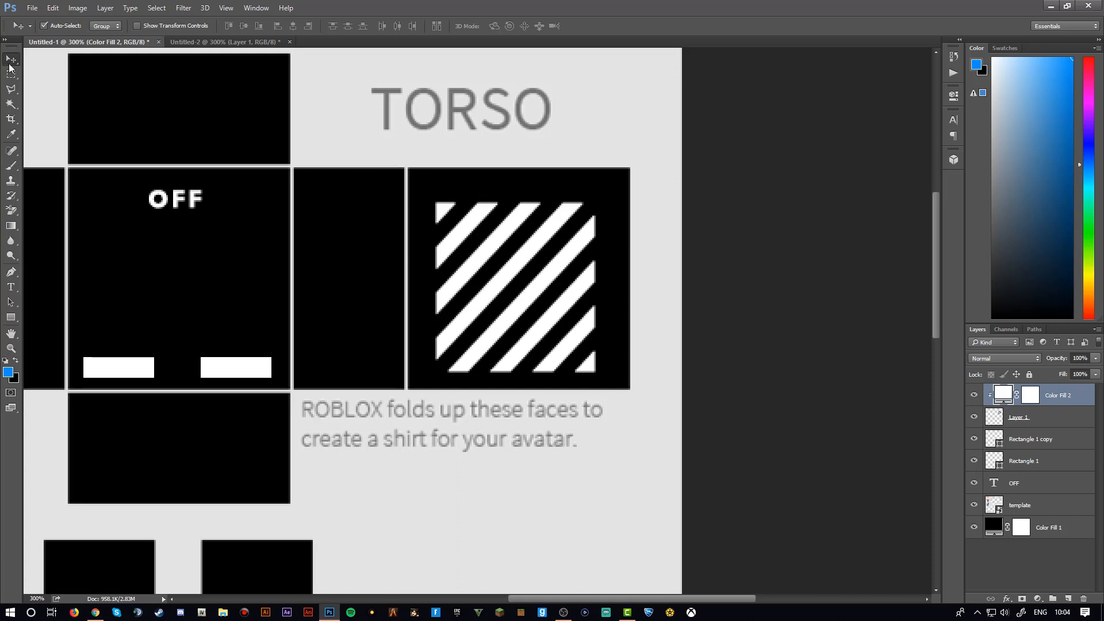
Scale the stripe layer down to about 89% and reposition it in the back torso, leaving room above for text
left_click(1032, 419)
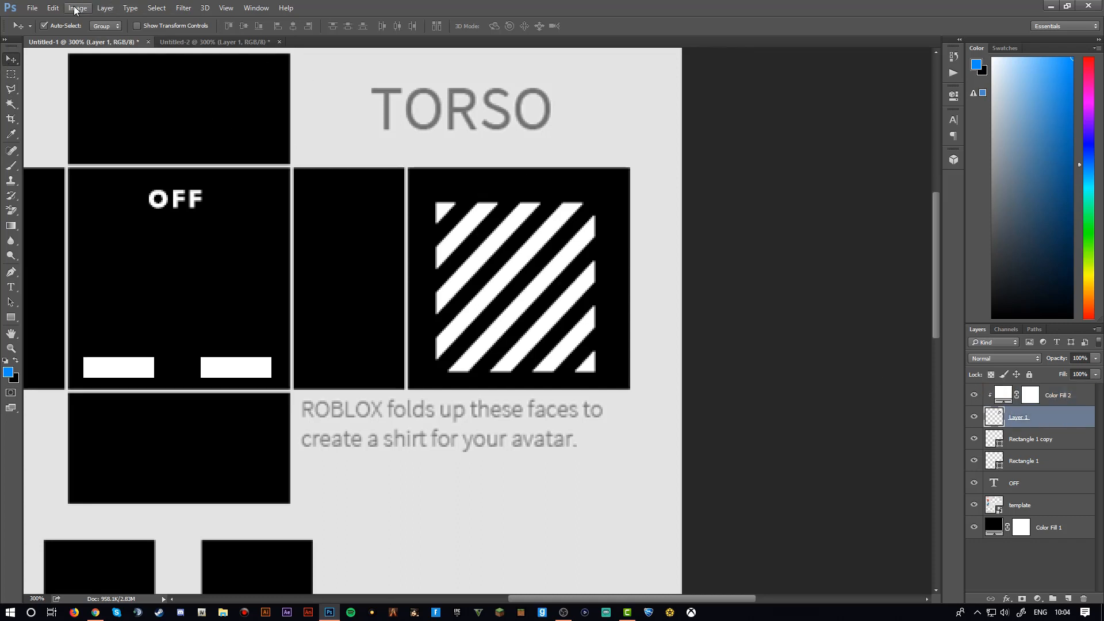
left_click(53, 8)
mouse_move(101, 247)
left_click(276, 254)
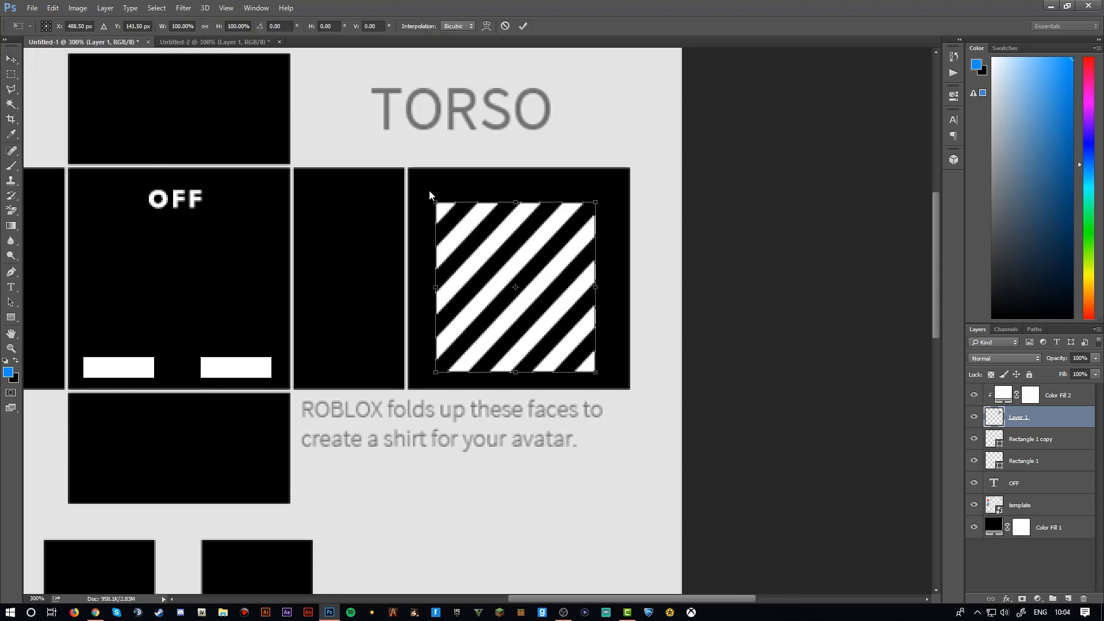
left_click_drag(430, 198, 453, 217)
left_click_drag(538, 267, 531, 265)
left_click(11, 59)
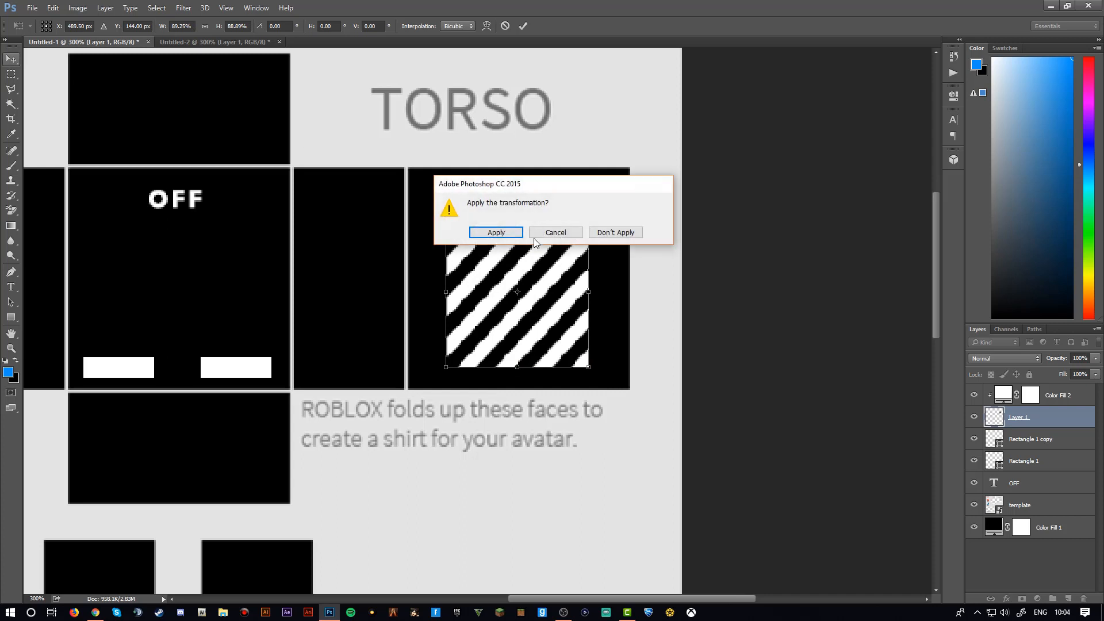
left_click(495, 233)
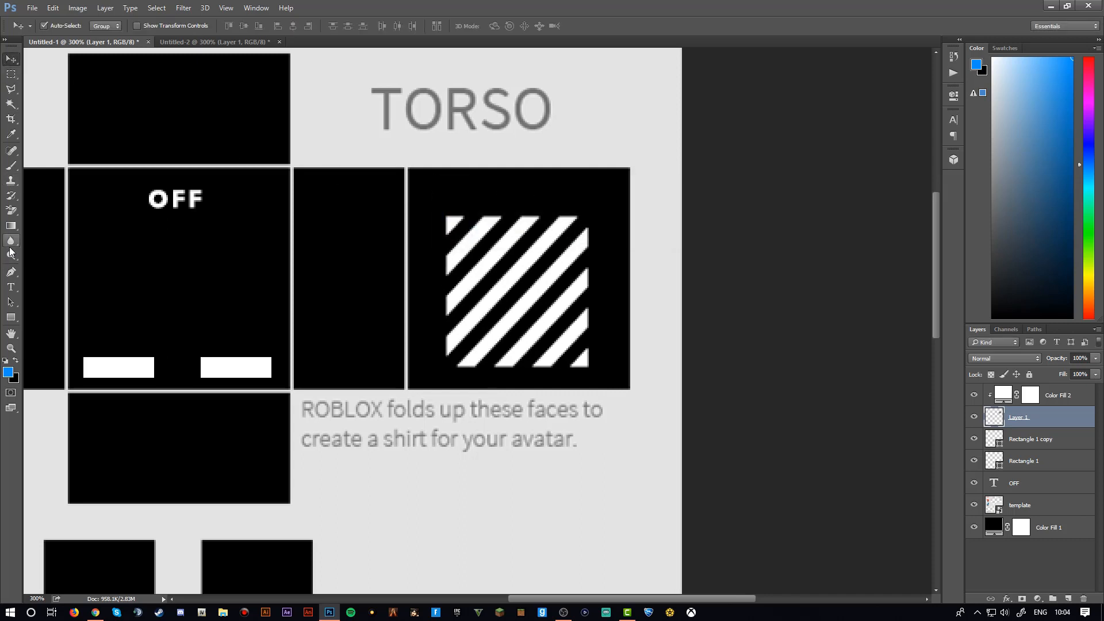
Add a text box reading "white" above the stripes on the back torso
left_click(10, 286)
left_click_drag(432, 176, 595, 209)
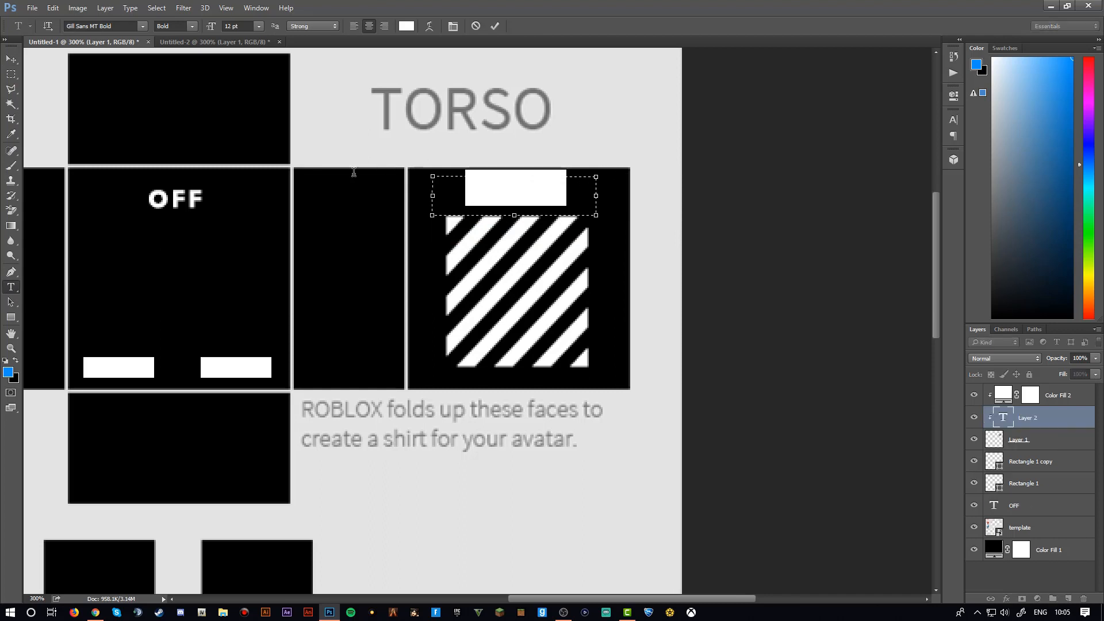
type("WHITE")
left_click(1033, 417)
double_click(1033, 417)
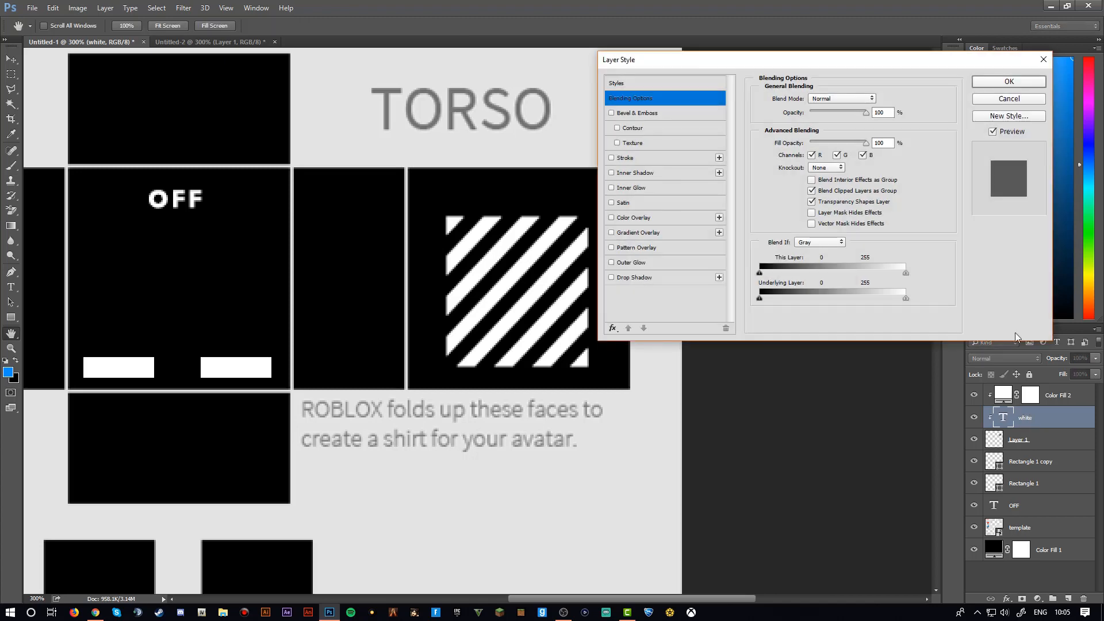
left_click(1000, 98)
Move the "white" text layer above the Color Fill 2 layer and release it from the clipping mask
left_click_drag(1057, 427, 1040, 391)
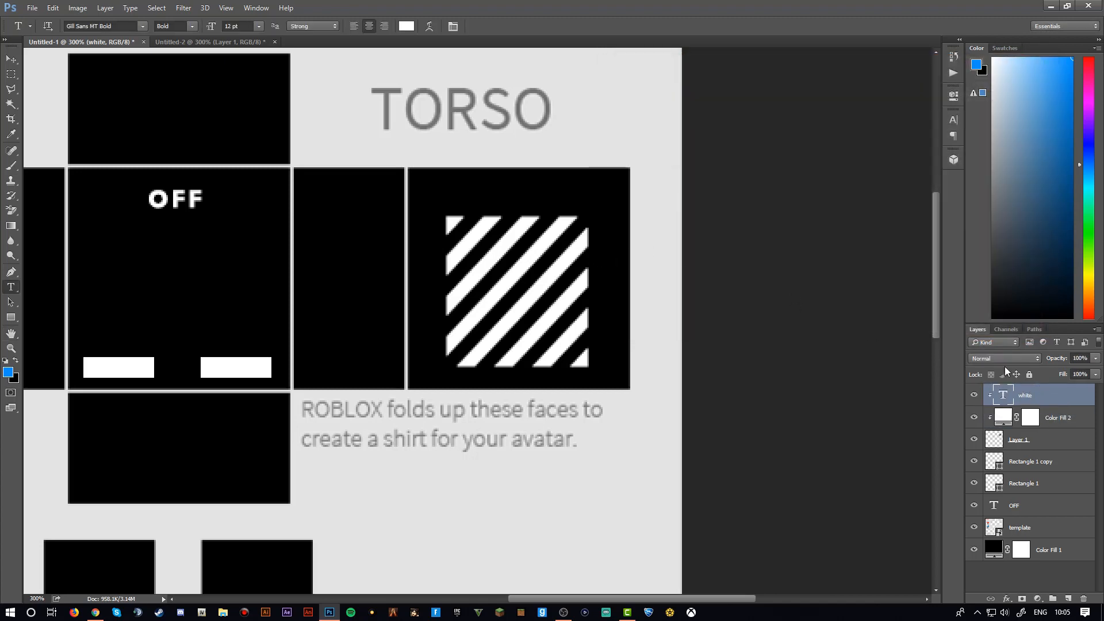
left_click(1049, 403, "alt")
Retype the back torso text as "WHITE" in capitals and shift it slightly left above the stripes
left_click(974, 395)
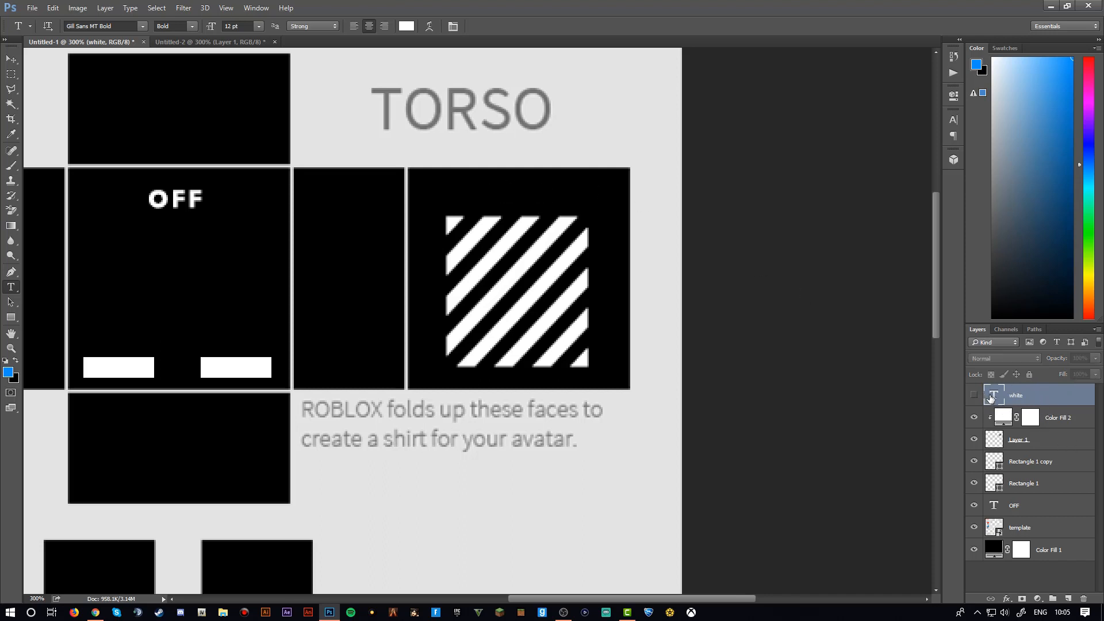
double_click(989, 395)
left_click(561, 204)
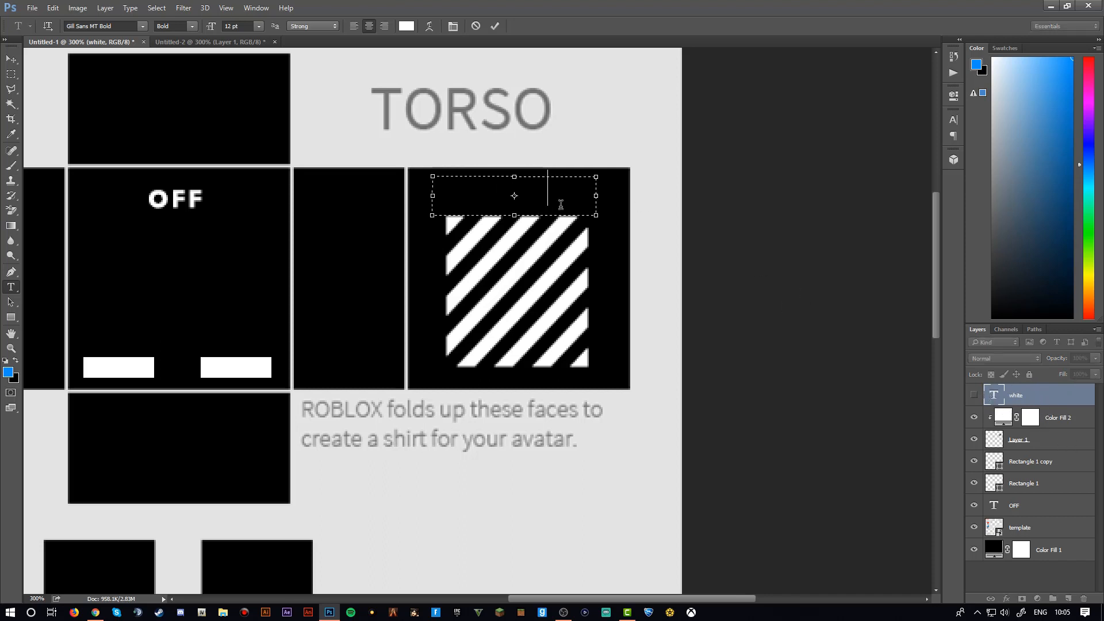
left_click(973, 395)
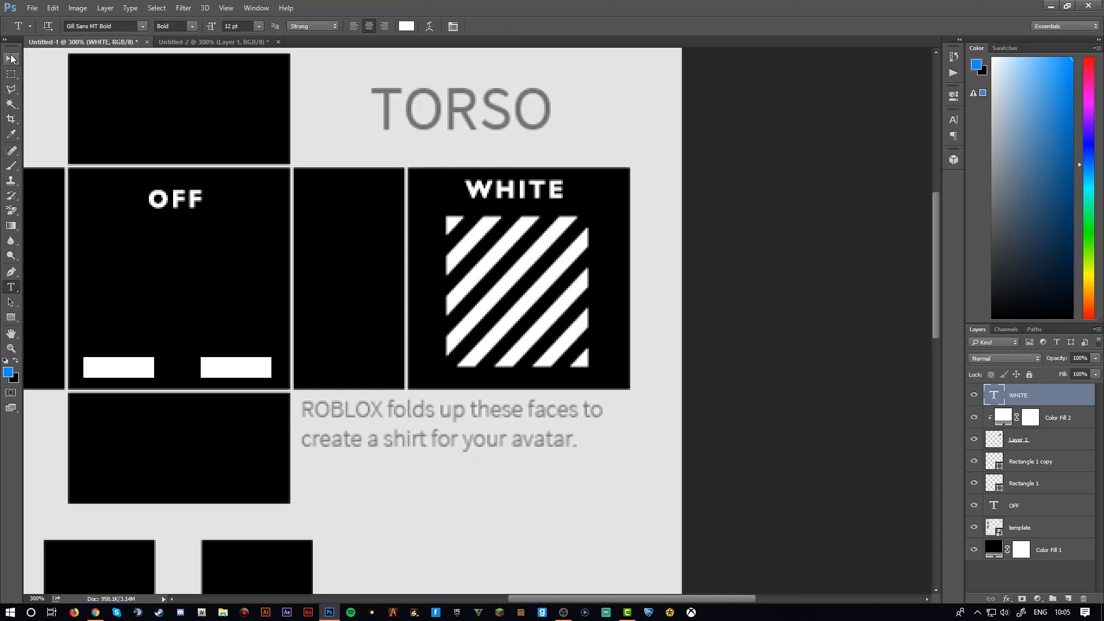
key("v")
left_click_drag(537, 198, 523, 191)
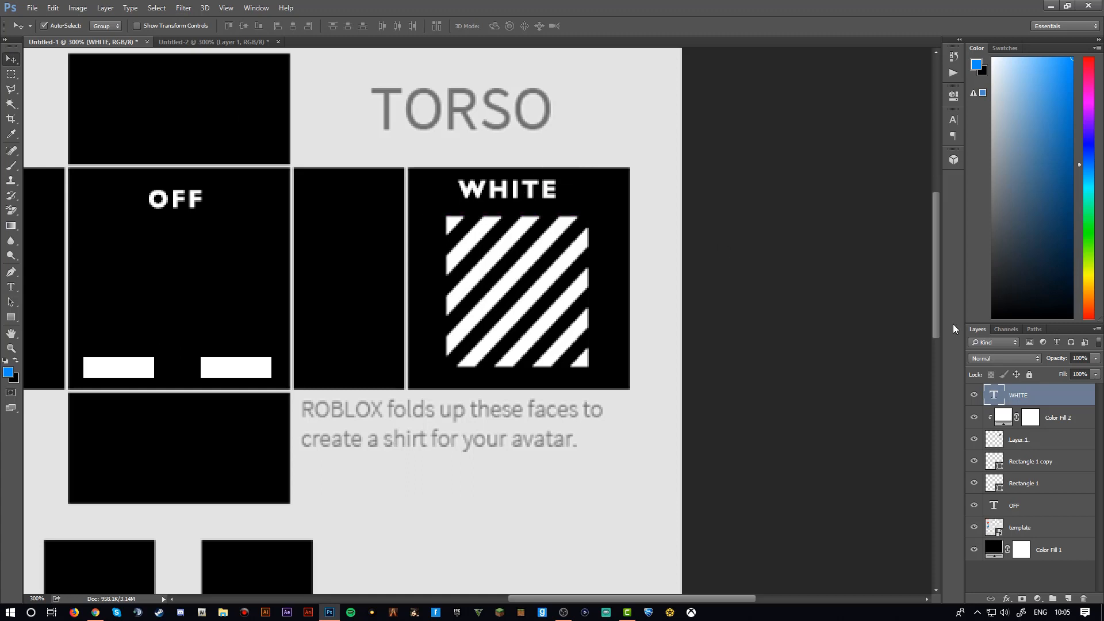
Set the WHITE text to 14 pt and re-centre it above the stripes on the back torso
double_click(994, 395)
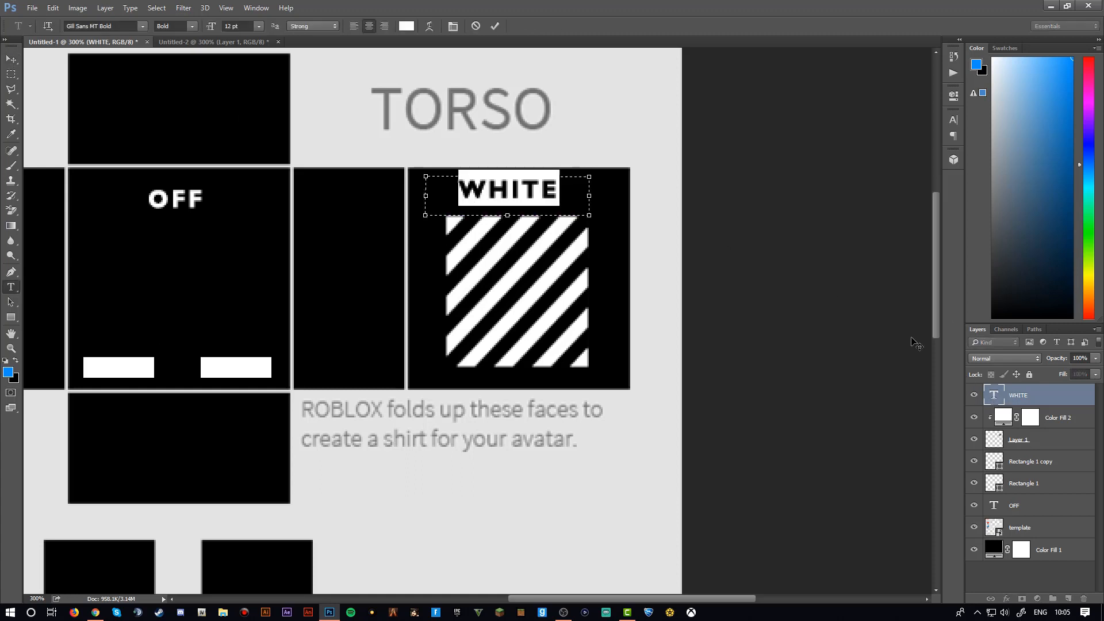
left_click(258, 26)
left_click(250, 132)
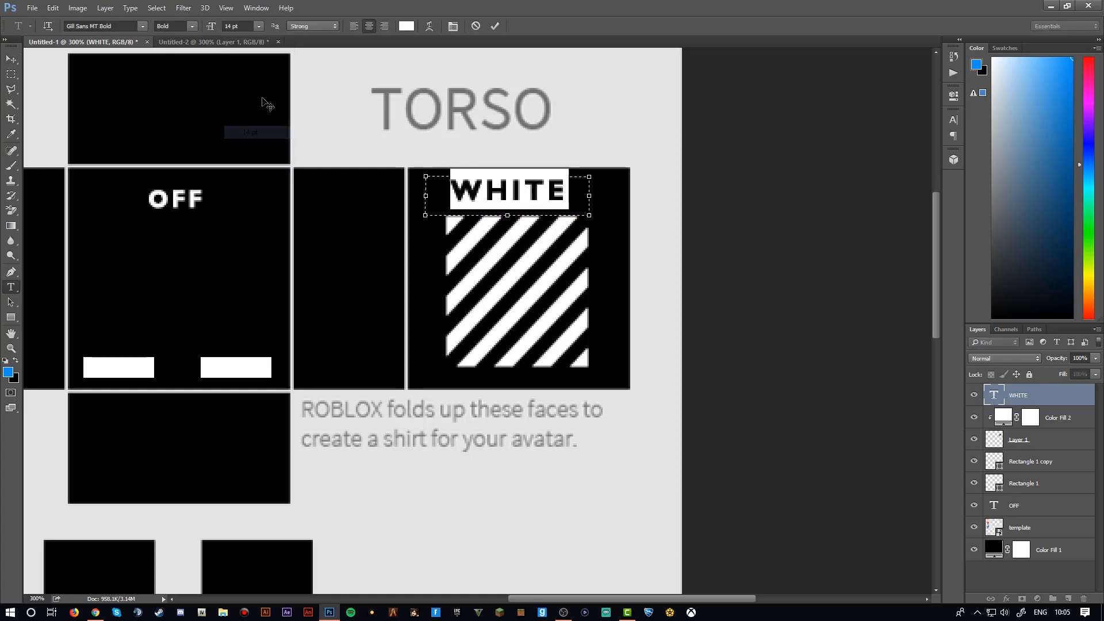
left_click(11, 62)
left_click_drag(510, 194, 515, 195)
key("z")
left_click(329, 239, "alt")
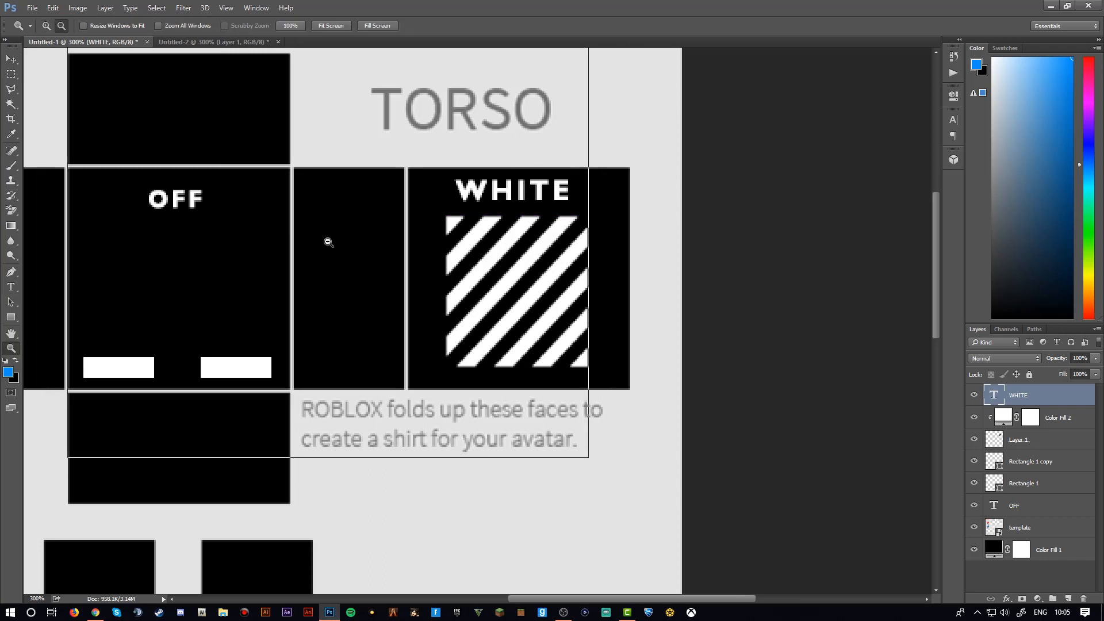
left_click(264, 247, "alt")
left_click(429, 225)
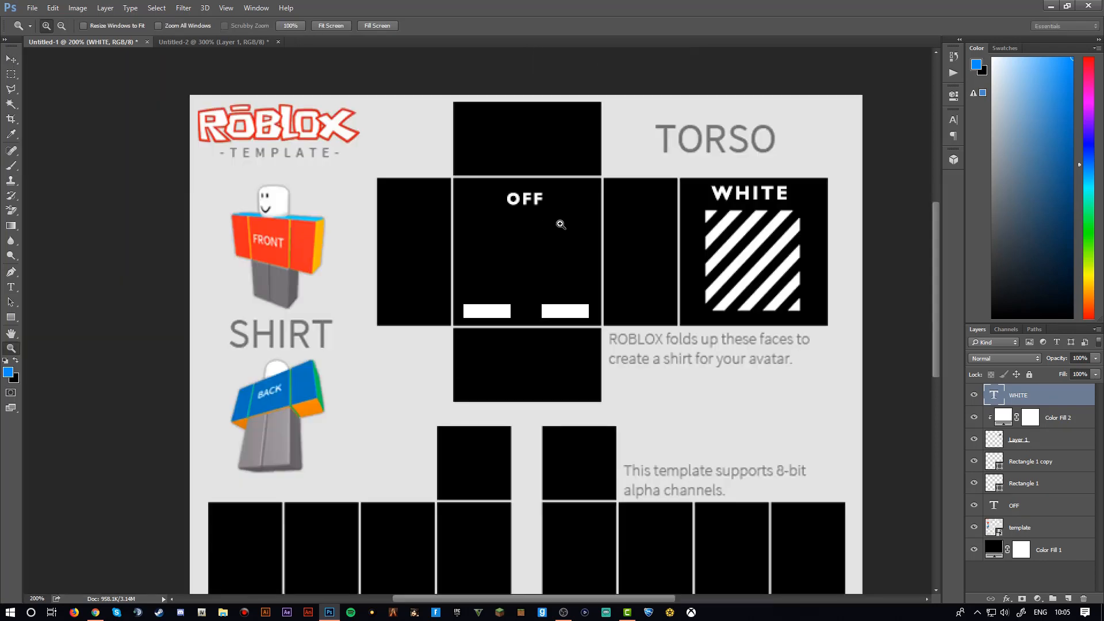
left_click(645, 219)
left_click(561, 225, "alt")
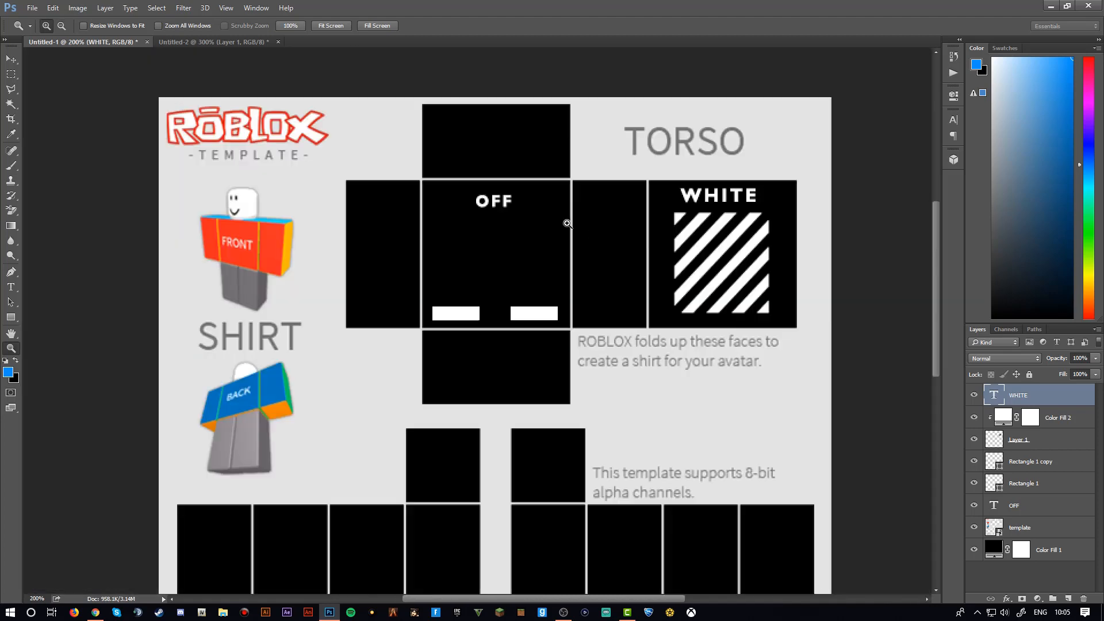
left_click(564, 231)
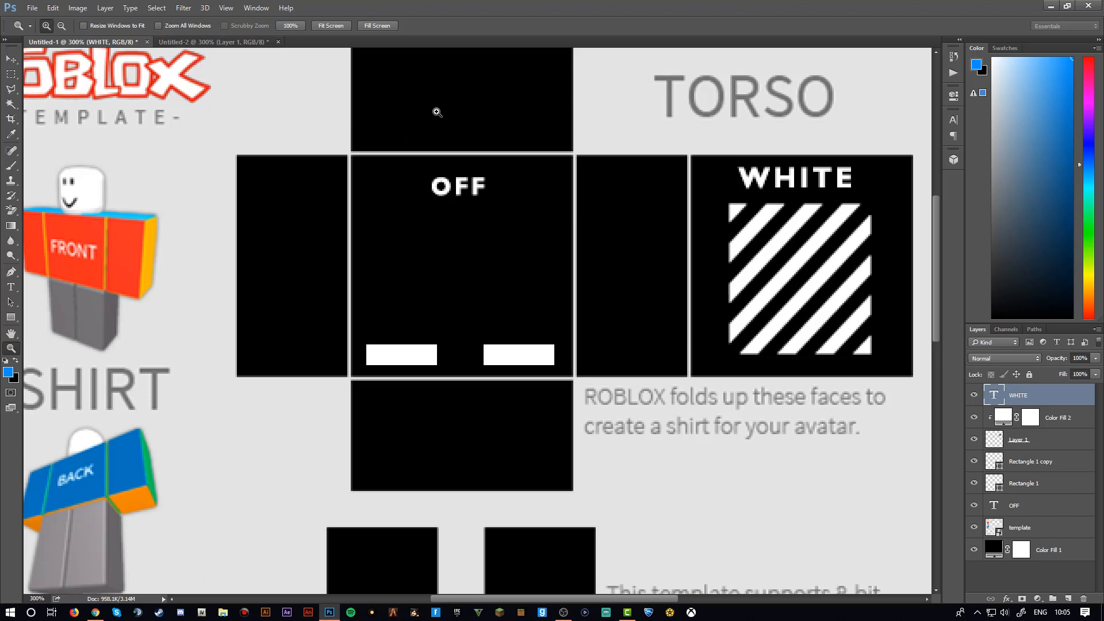
Switch to Chrome and copy the back-view image of the black Off White Blue Collar T-shirt, and return to Photoshop
key("alt+Tab")
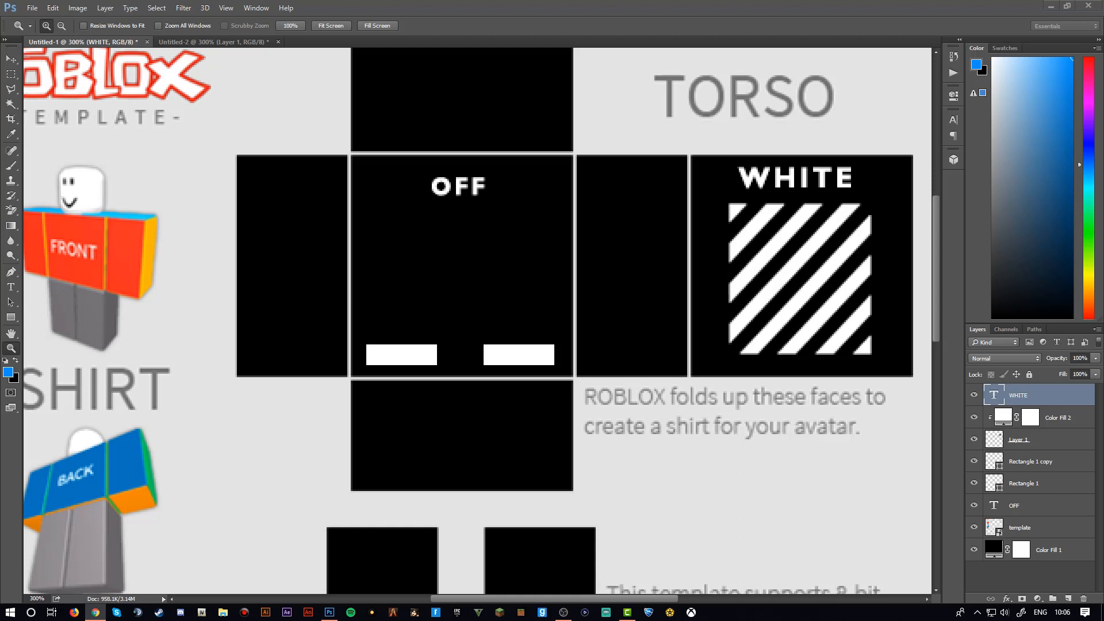
key("alt+Tab")
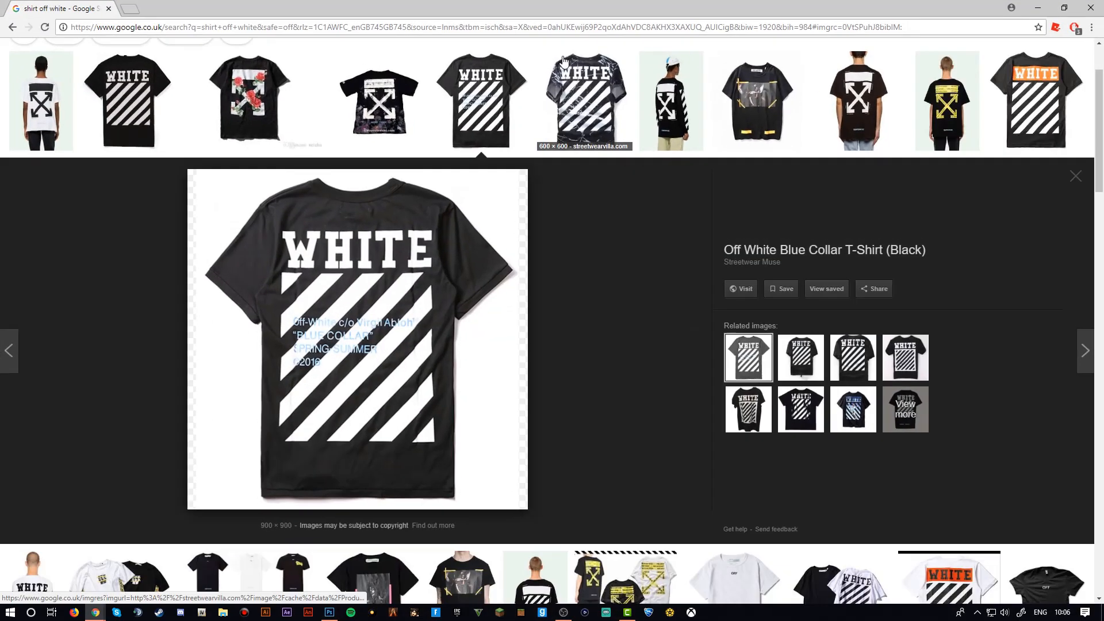
right_click(375, 230)
left_click(418, 345)
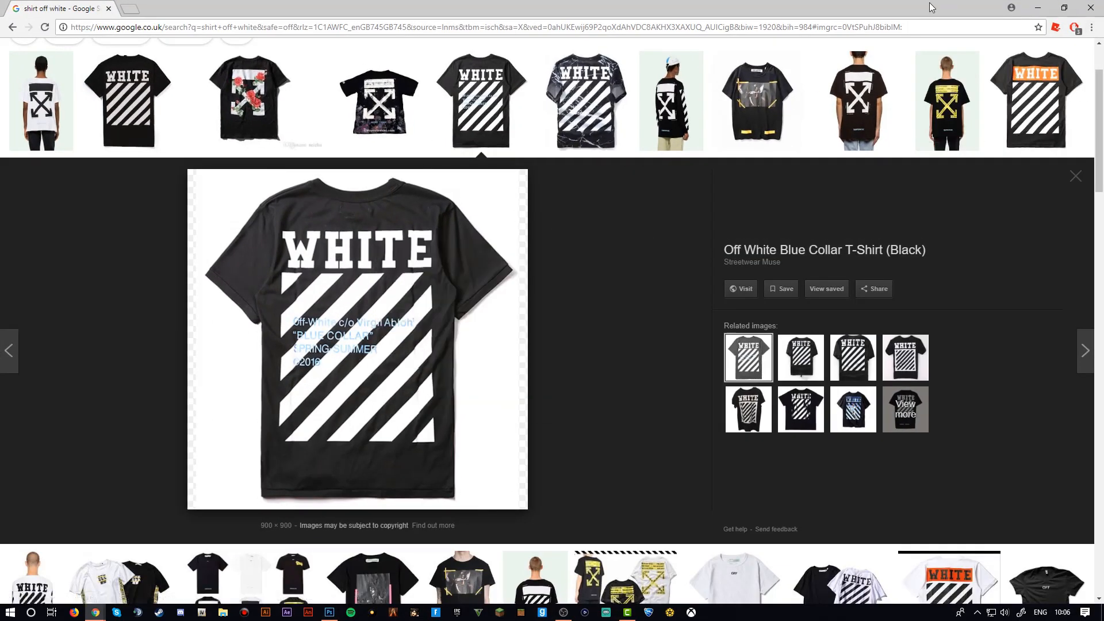
key("alt+Tab")
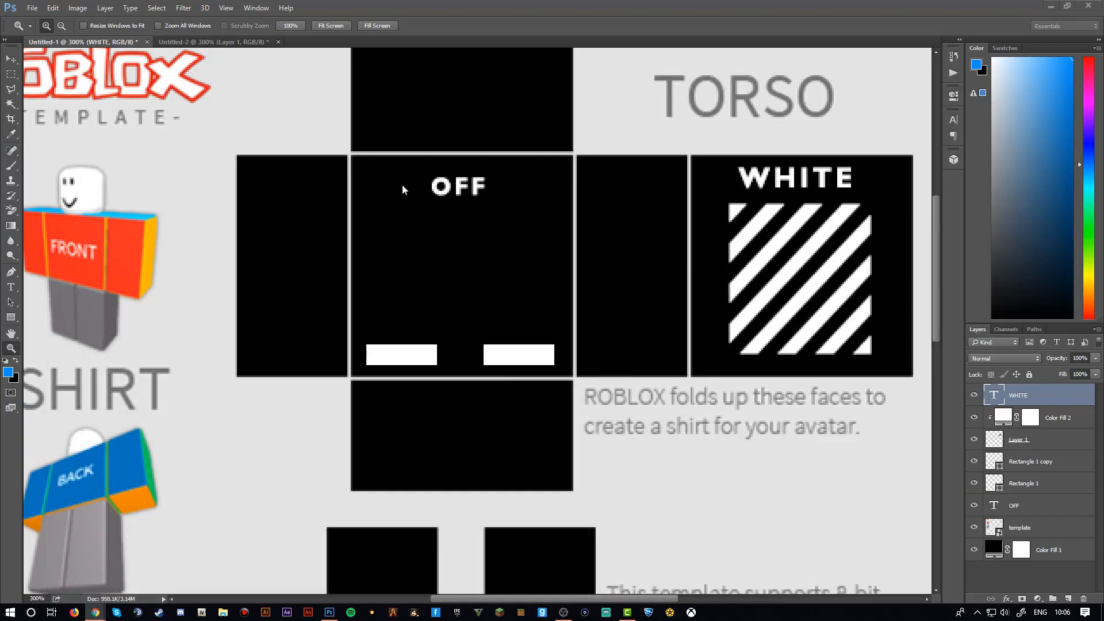
Paste the copied T-shirt image into Untitled-2, move it toward the canvas centre, and examine its WHITE lettering up close
left_click(213, 42)
left_click(641, 239)
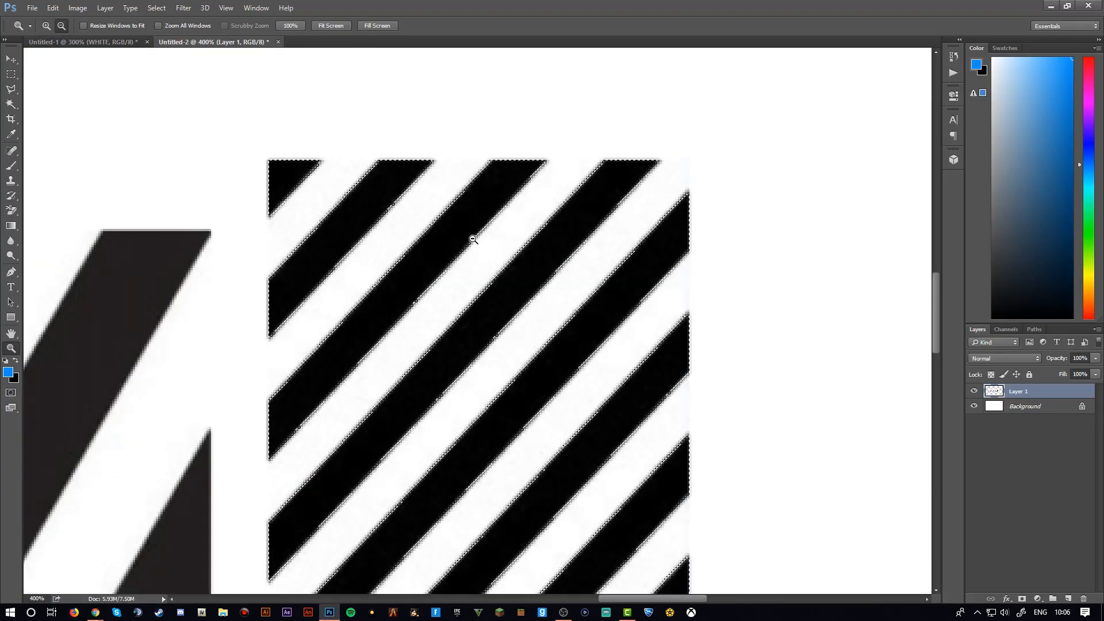
left_click(472, 239, "alt")
left_click(471, 244, "alt")
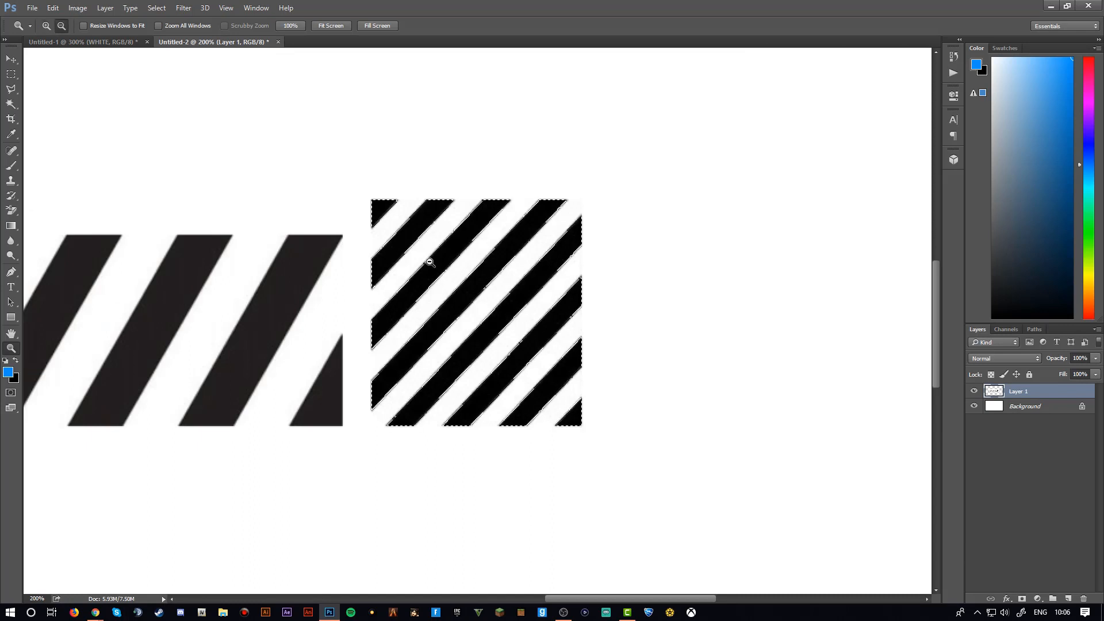
left_click(425, 259, "alt")
left_click(395, 255, "alt")
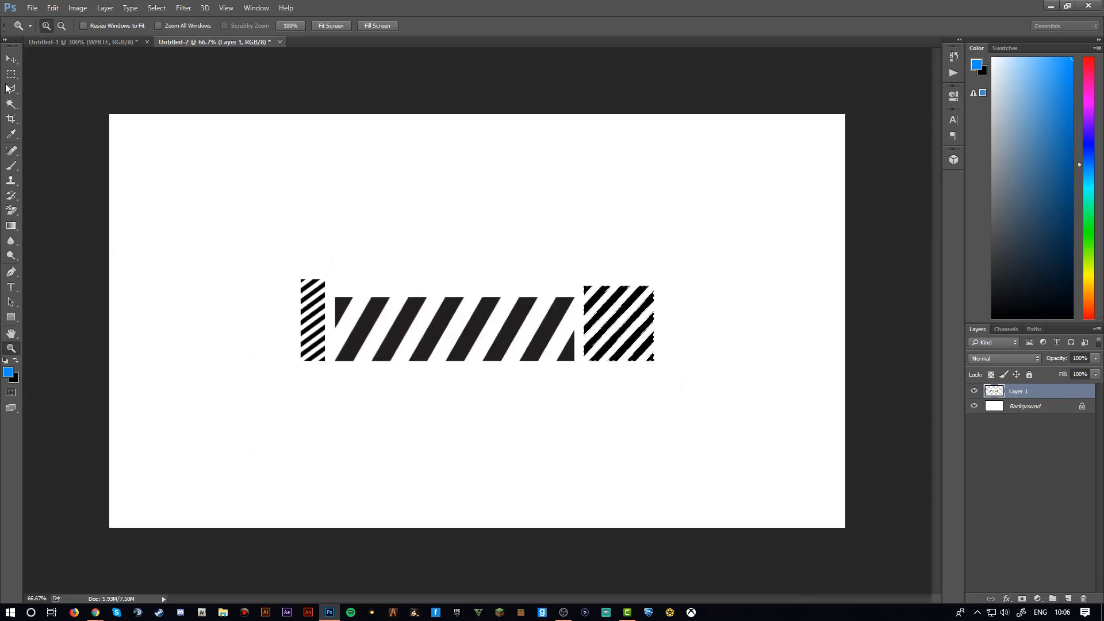
left_click(11, 59)
key("ctrl+v")
left_click_drag(661, 312, 468, 310)
key("z")
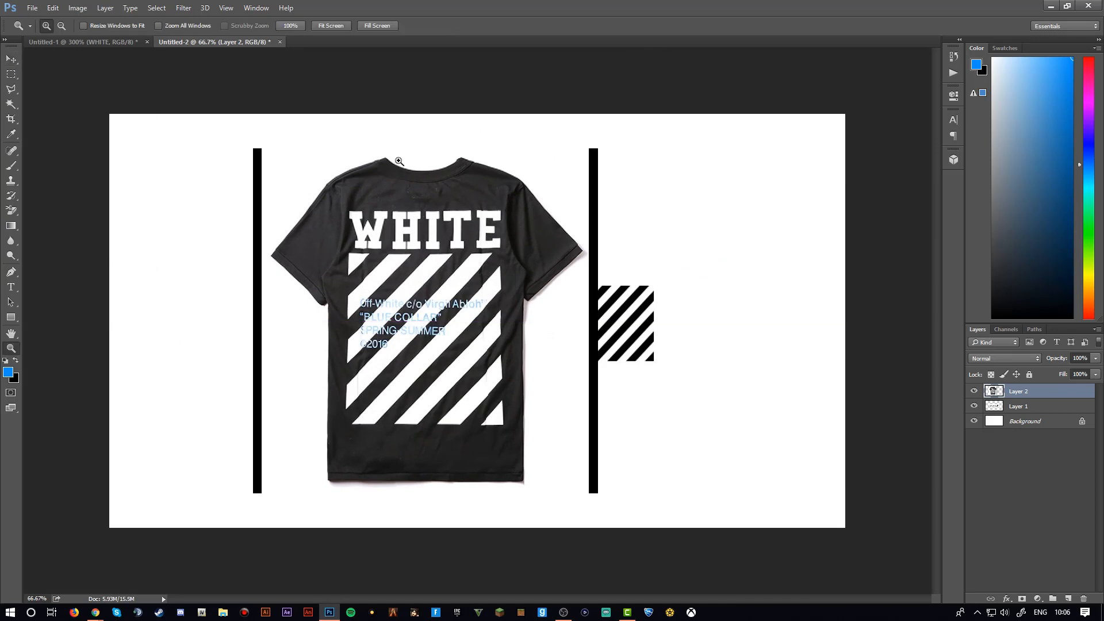
left_click(399, 162)
left_click(419, 169)
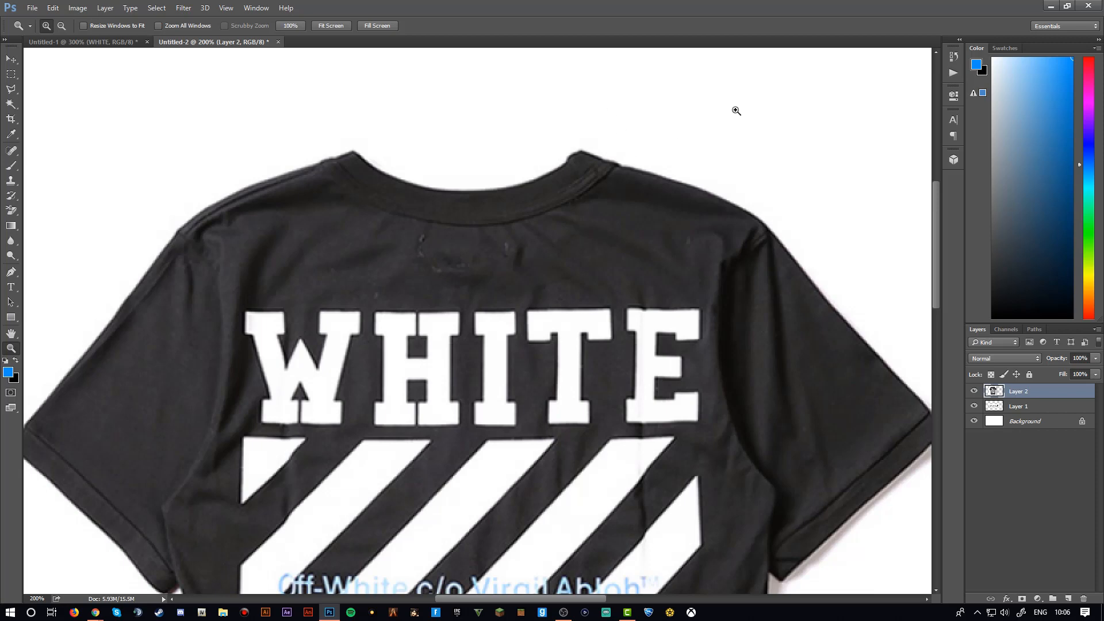
Keep Untitled-2 open by cancelling its closing, and delete the pasted T-shirt layer
left_click(279, 41)
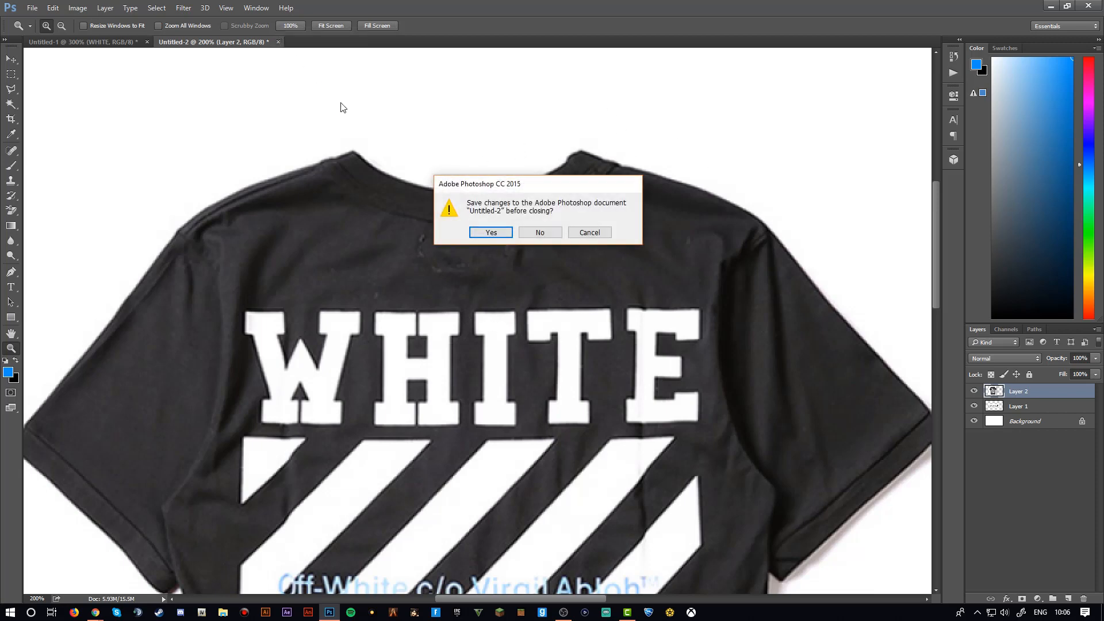
left_click(528, 236)
left_click(591, 234)
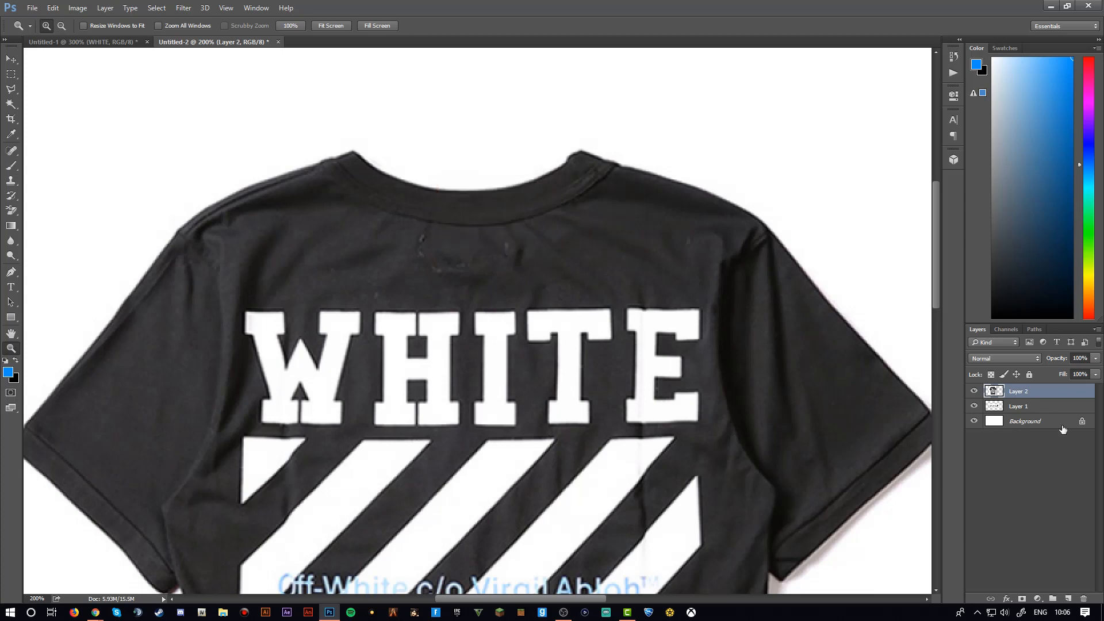
key("Delete")
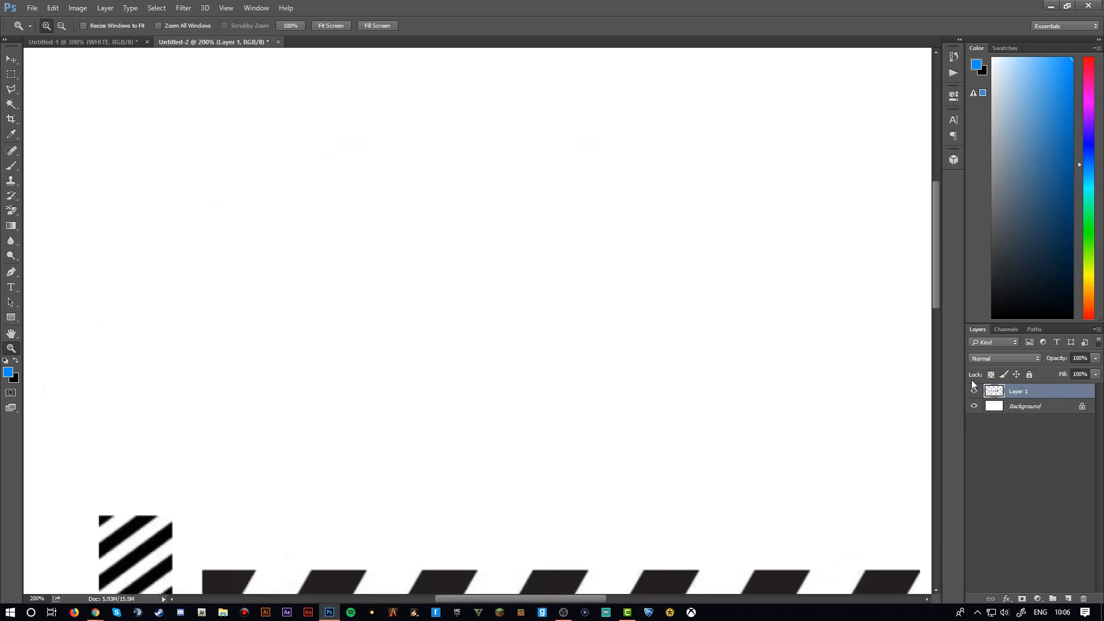
Return to the Untitled-1 shirt template and look over the left and right arm panels
left_click(481, 290, "alt")
left_click(482, 286, "alt")
left_click(481, 293, "alt")
left_click(483, 307)
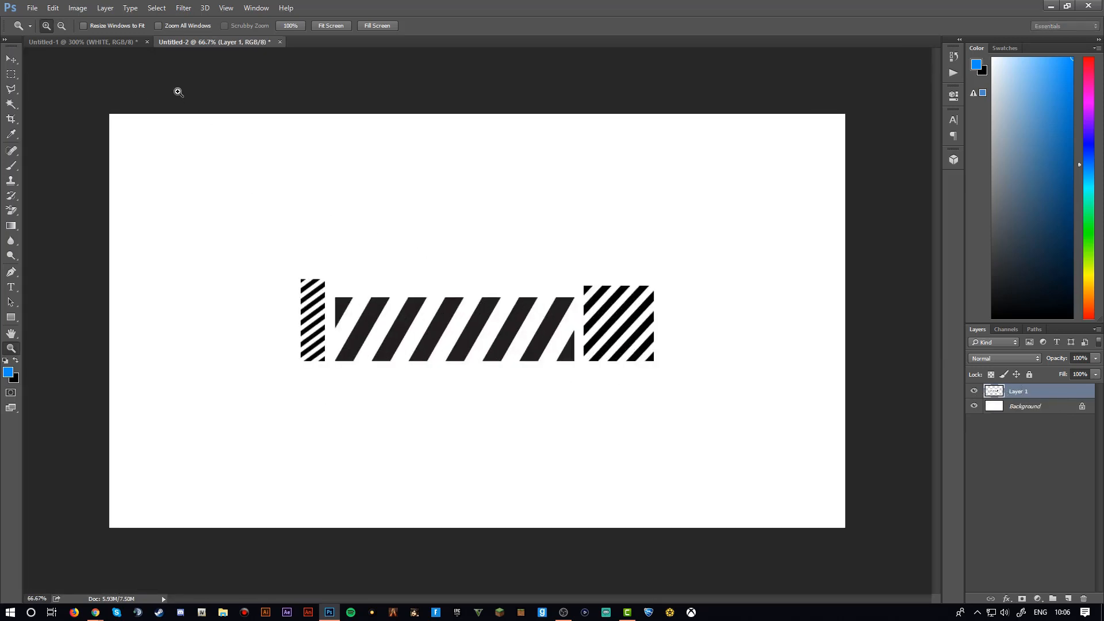
left_click(108, 47)
left_click(610, 328, "alt")
left_click(75, 42)
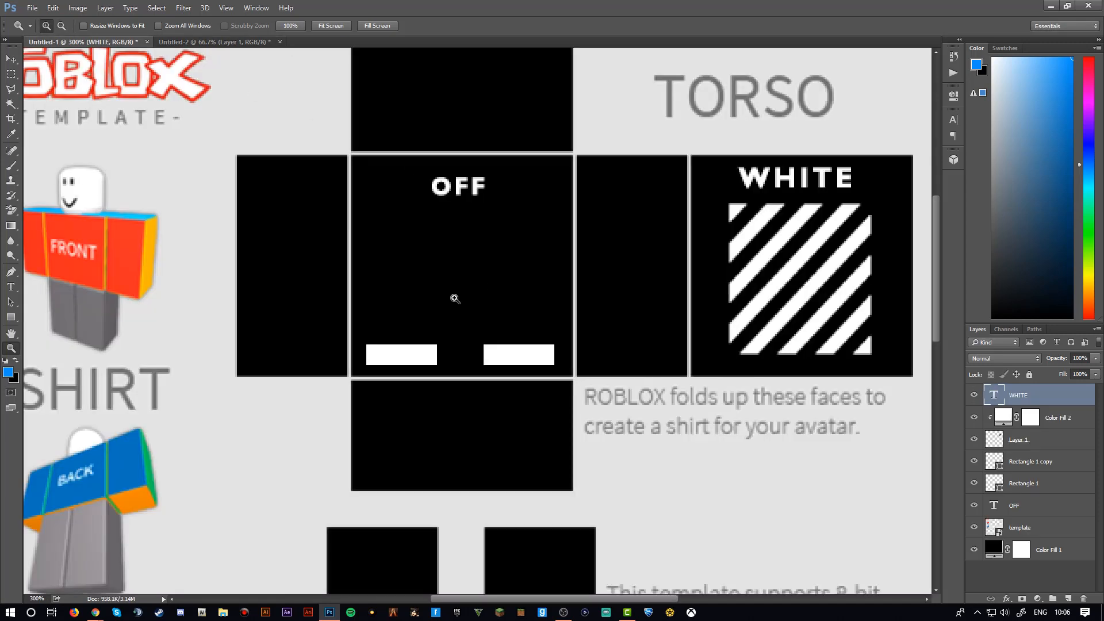
key("space")
left_click_drag(375, 315, 363, 57)
left_click_drag(456, 348, 446, 443)
left_click_drag(438, 389, 457, 205)
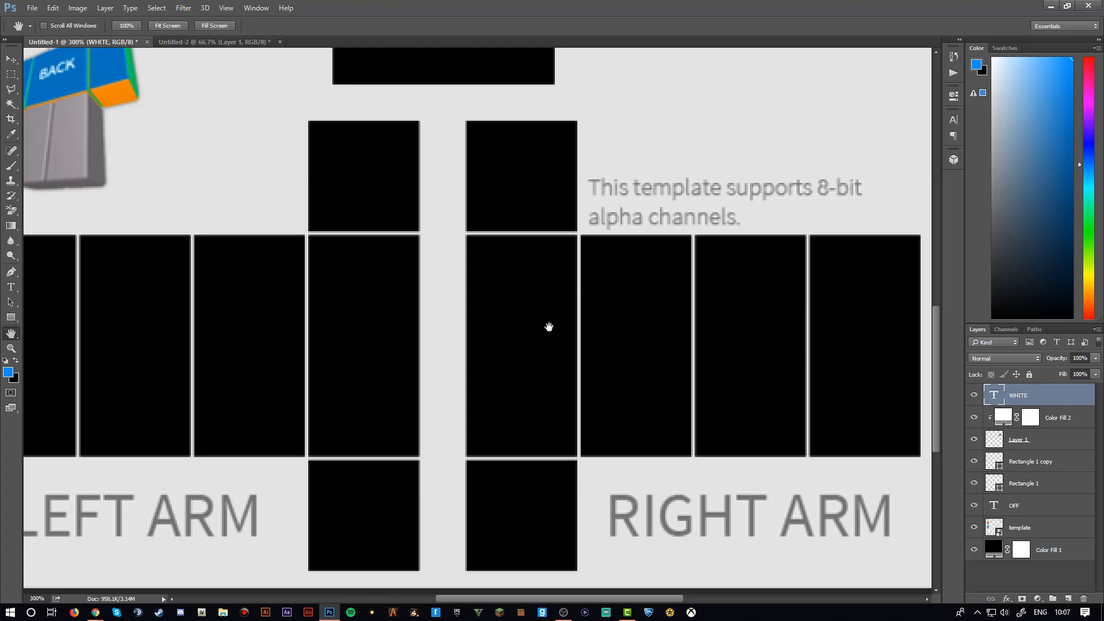
Select all the dark diagonal bars of the wide middle stripe pattern in Untitled-2 with the Magic Wand
left_click(177, 42)
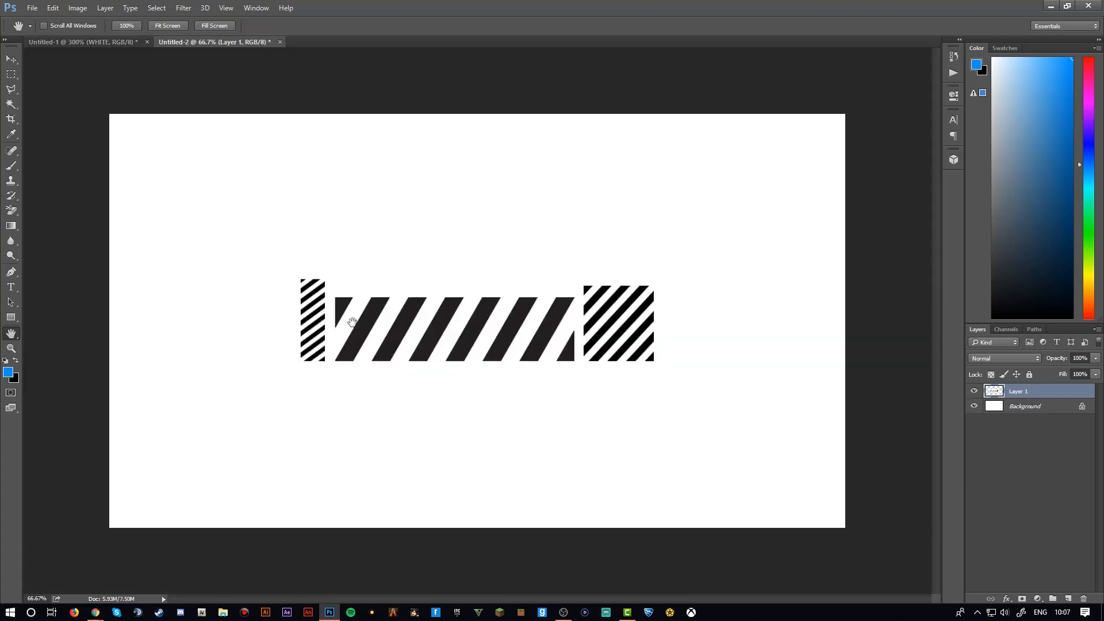
left_click(11, 104)
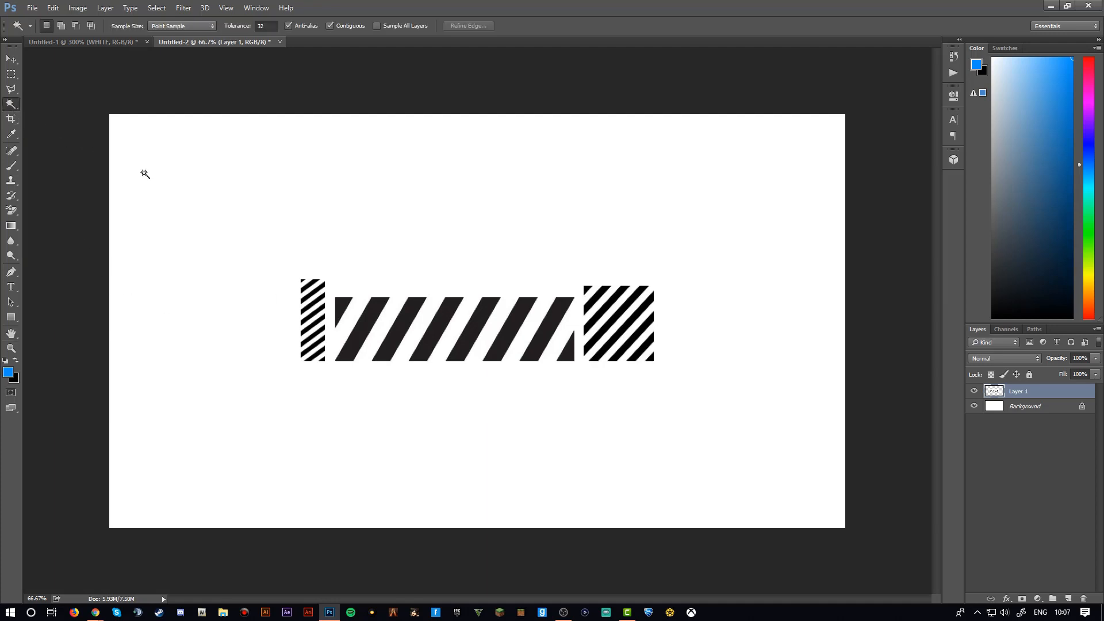
left_click(343, 306, "shift")
left_click(365, 322, "shift")
left_click(406, 330, "shift")
left_click(440, 330, "shift")
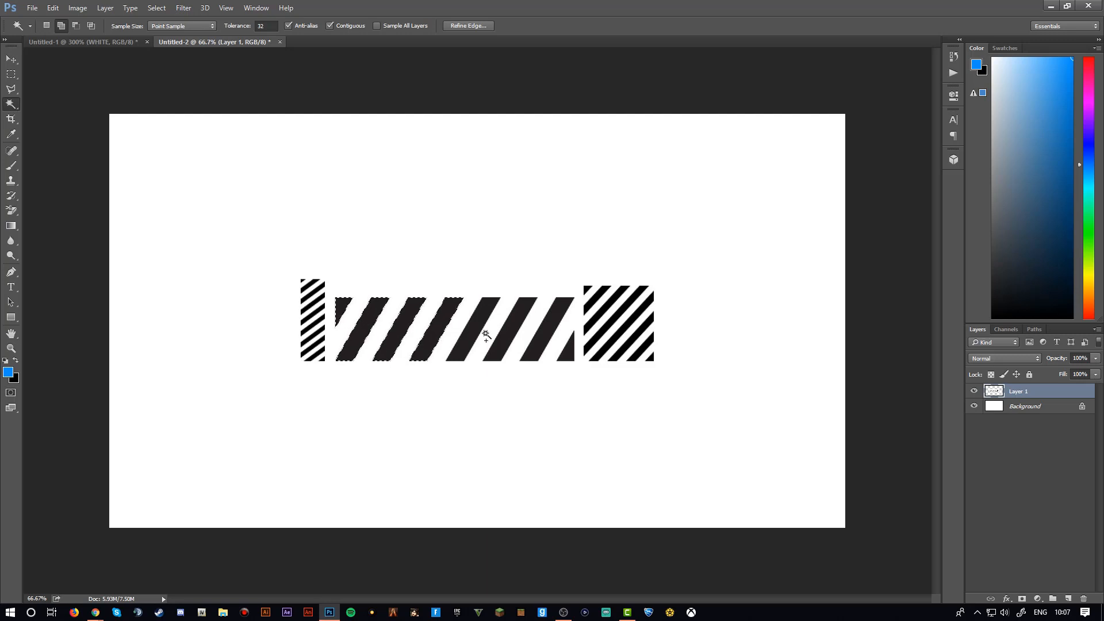
left_click(475, 328, "shift")
left_click(509, 333, "shift")
left_click(562, 332, "shift")
left_click(566, 351, "shift")
Copy the selected wide stripes and paste them into the Untitled-1 shirt template
left_click(97, 42)
scroll(480, 309, "down", 2)
scroll(480, 309, "up", 3)
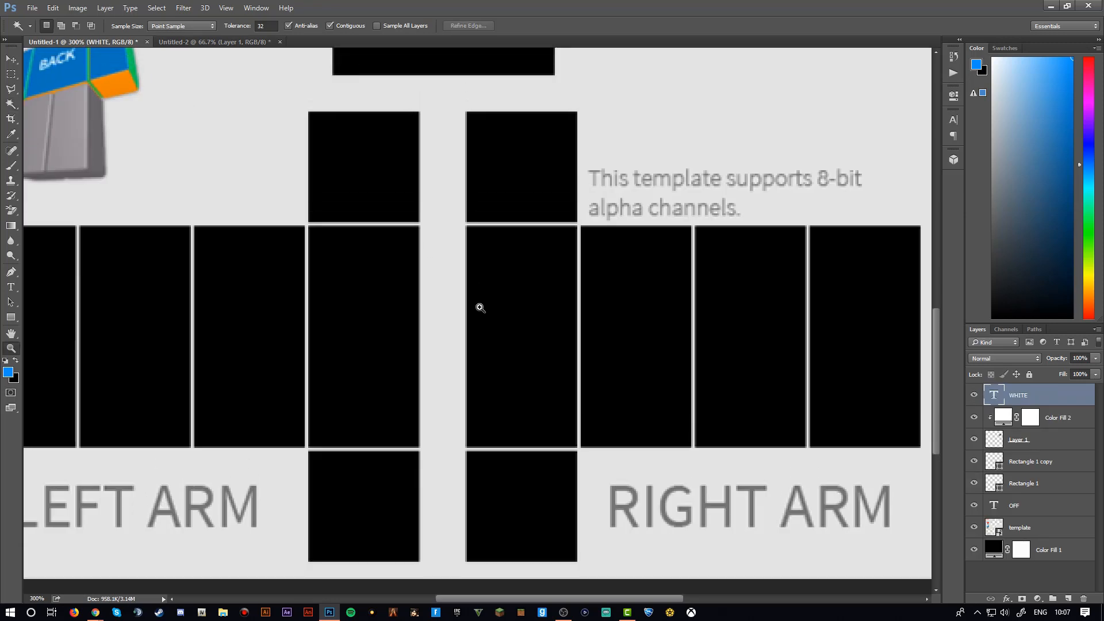
scroll(481, 308, "down", 2)
scroll(481, 308, "up", 1)
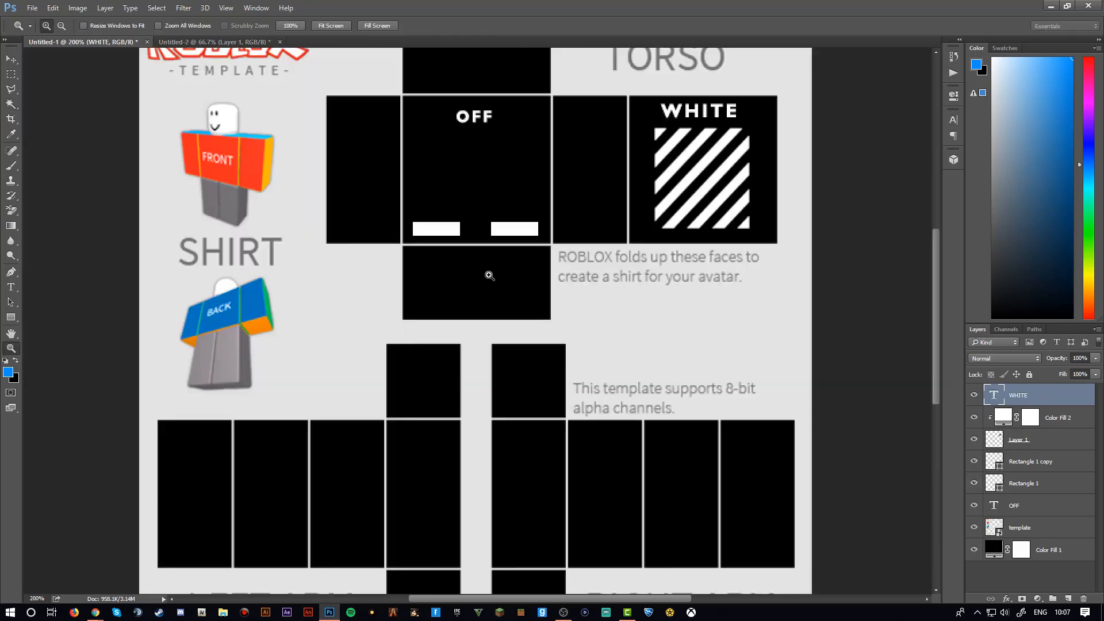
left_click(495, 313, "alt")
key("ctrl+v")
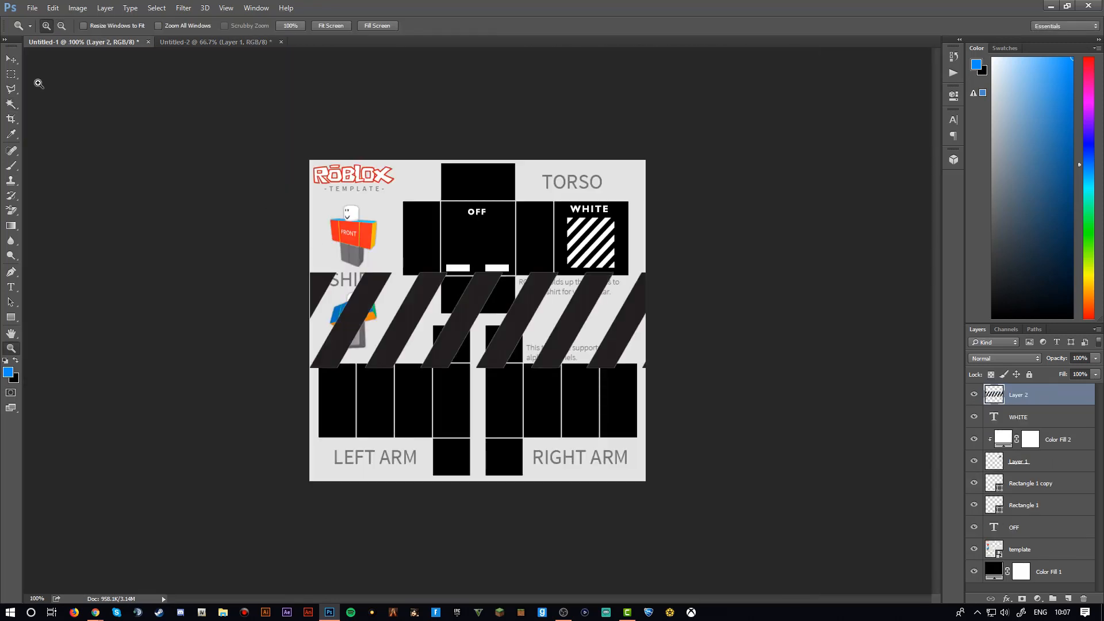
Scale the pasted stripe layer down to about 28% and place it across the inner panels of the two arms
left_click(53, 8)
mouse_move(149, 248)
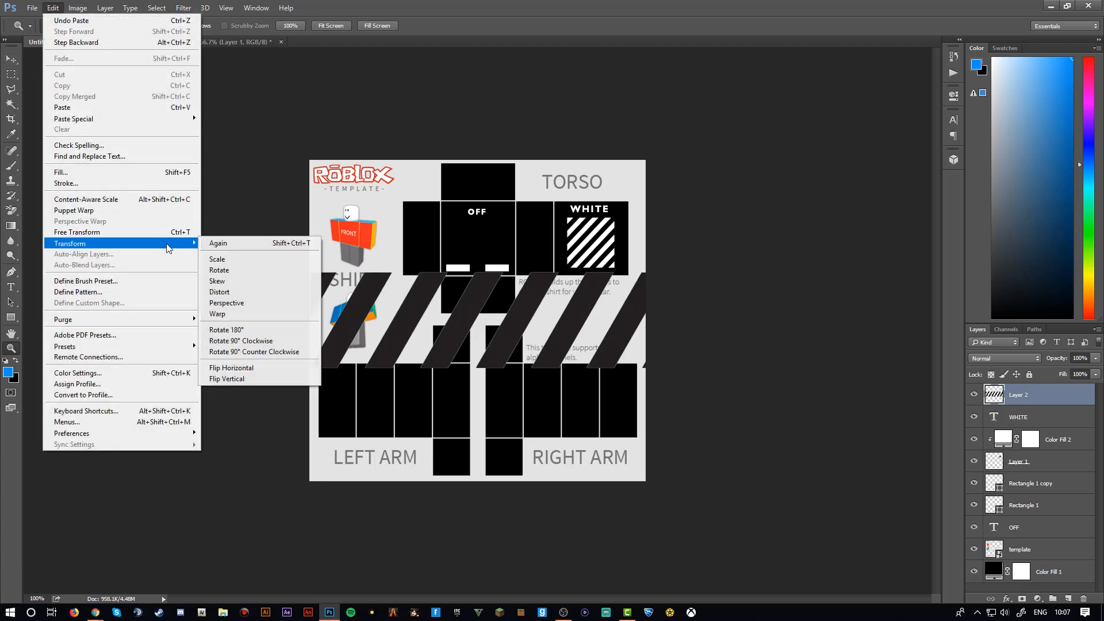
left_click(225, 259)
left_click_drag(303, 272, 504, 324)
left_click_drag(583, 353, 464, 400)
left_click_drag(386, 373, 445, 412)
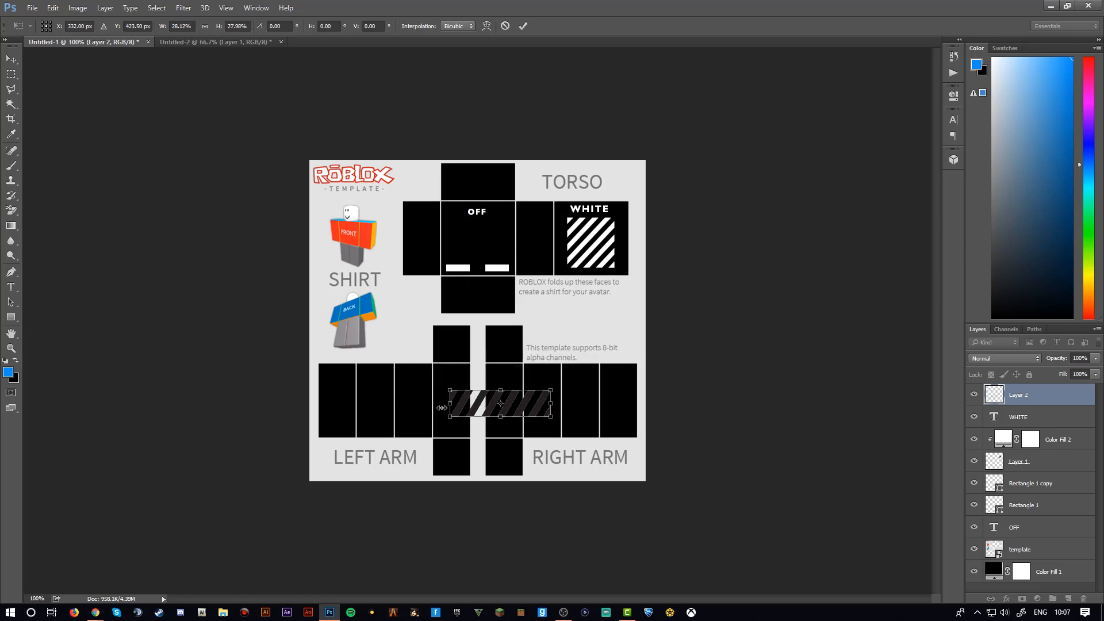
Rotate the pasted stripe layer by -90° so the stripe block stands upright
left_click(53, 8)
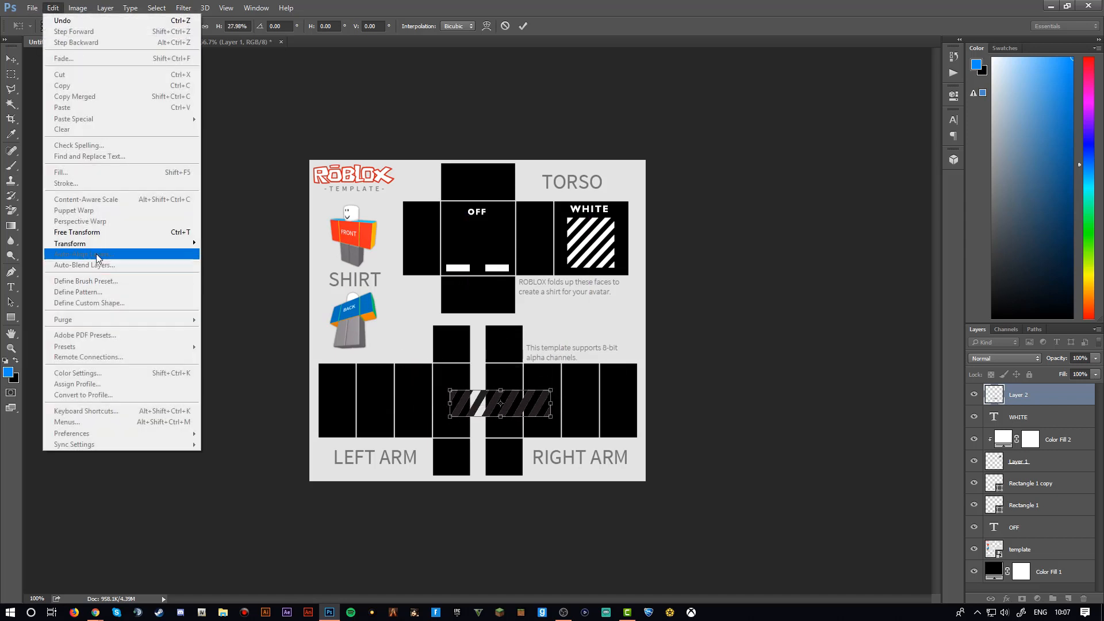
mouse_move(71, 243)
left_click(230, 271)
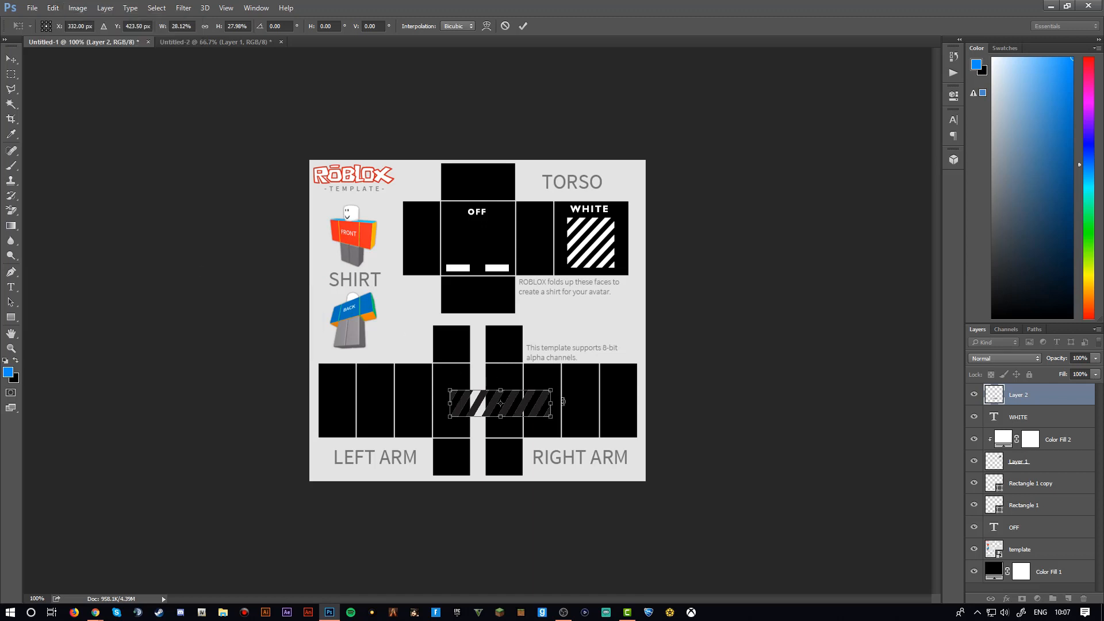
left_click_drag(566, 397, 506, 340)
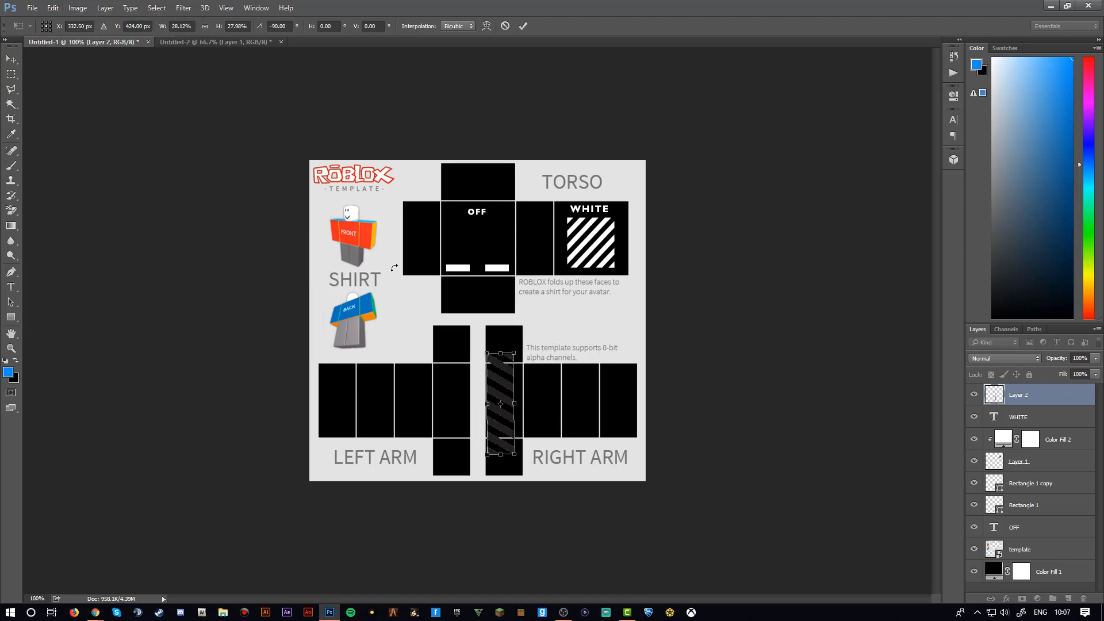
Scale the upright stripe layer to about 18% width and 25.6% height, fitting it inside the right arm's inner panel
left_click(53, 8)
mouse_move(115, 243)
left_click(227, 260)
left_click_drag(510, 404, 462, 408)
left_click_drag(438, 356, 516, 402)
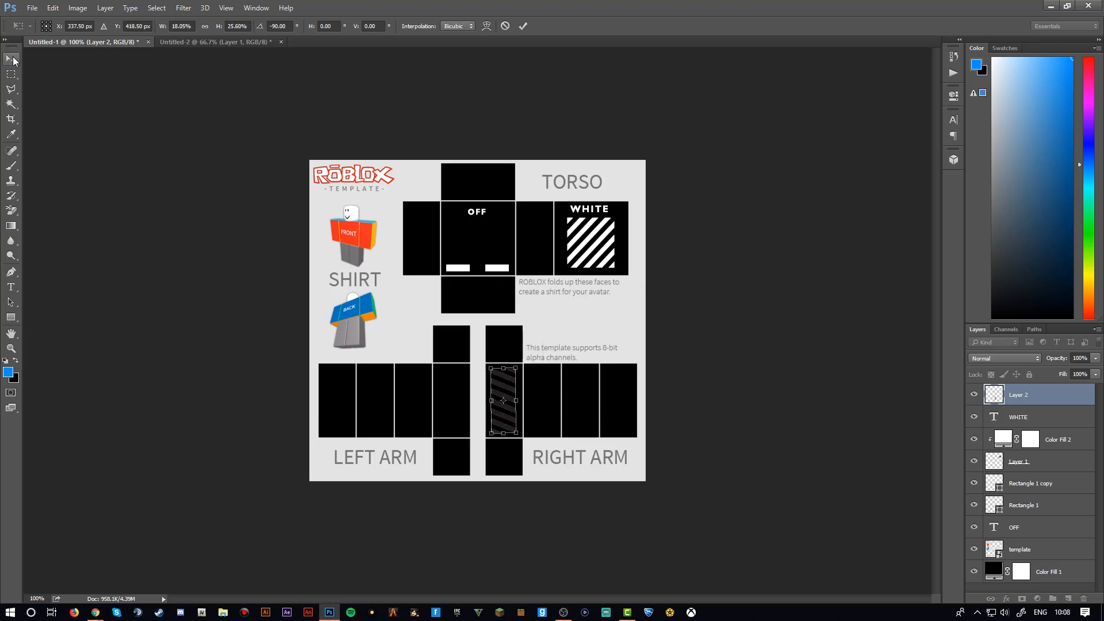
left_click(12, 61)
left_click(495, 232)
Duplicate the Color Fill 2 layer and clip the copy to the Layer 2 stripes to turn them white
key("z")
left_click(519, 425)
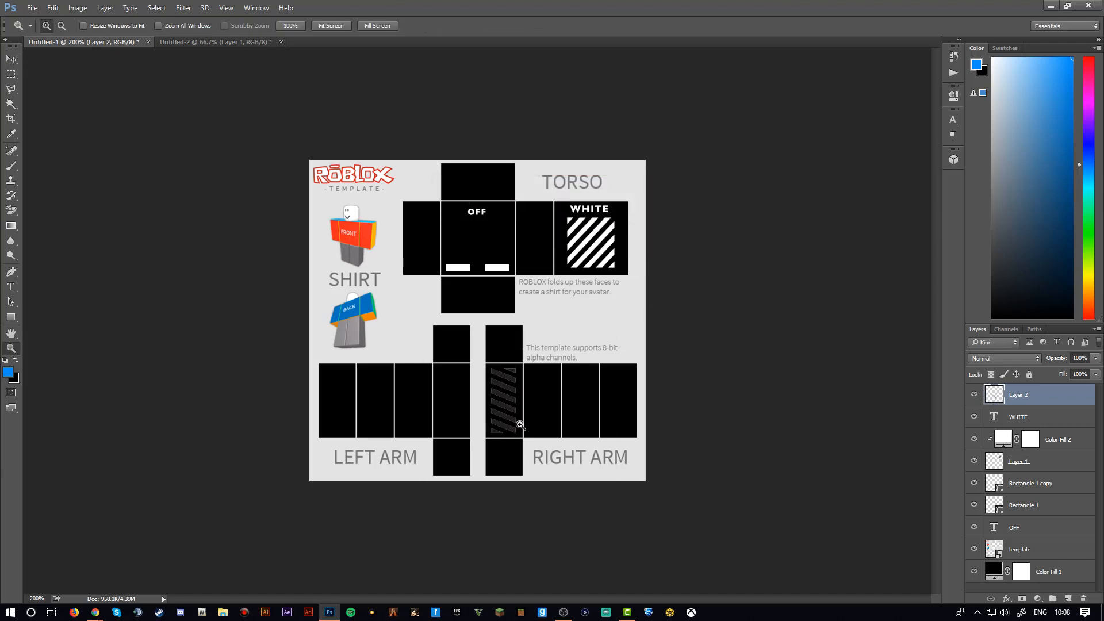
left_click(509, 397)
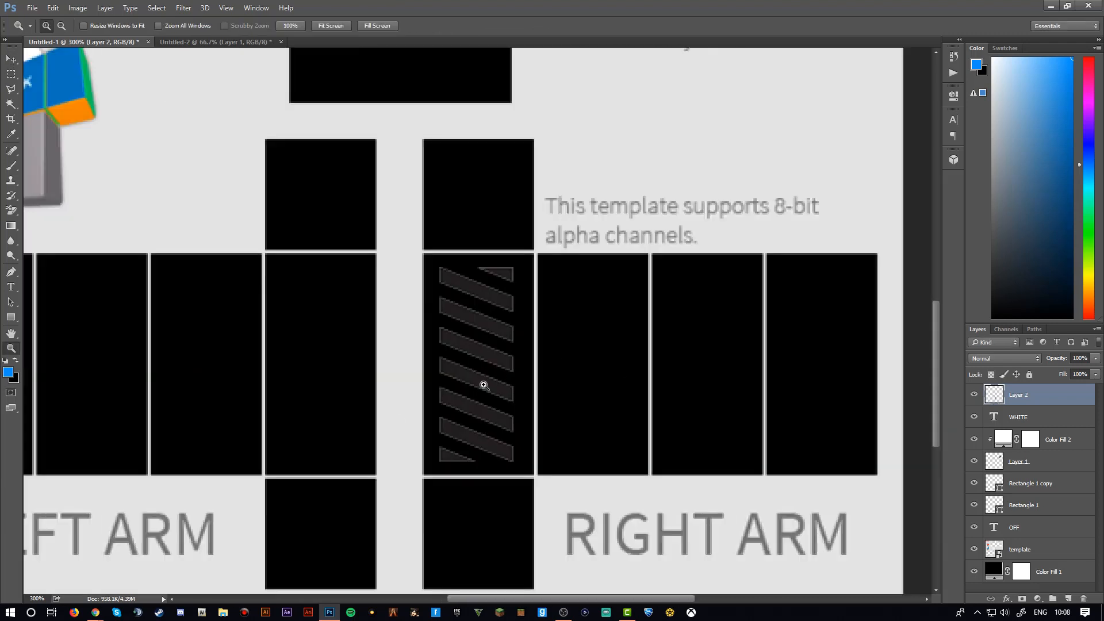
left_click(1055, 442)
right_click(1055, 443)
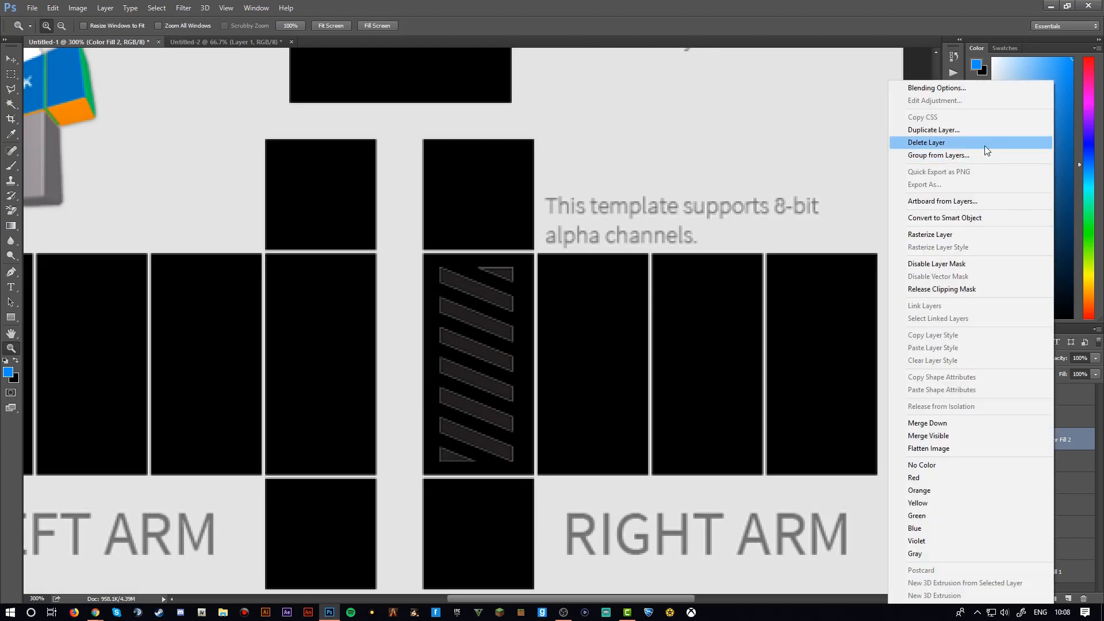
left_click(953, 138)
key("Return")
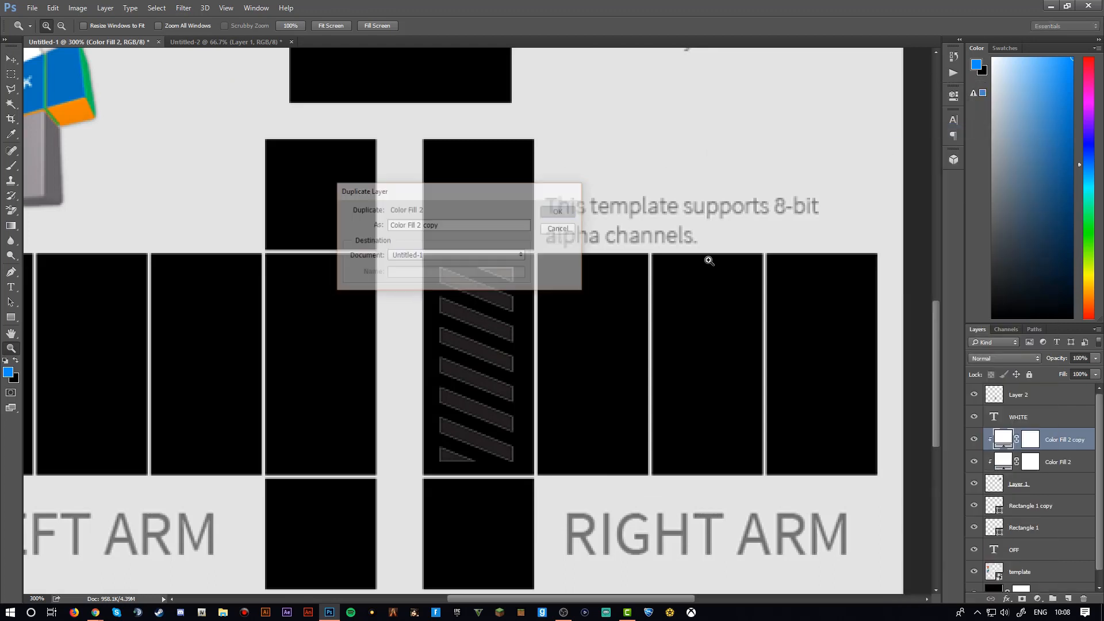
left_click_drag(1048, 445, 1023, 395)
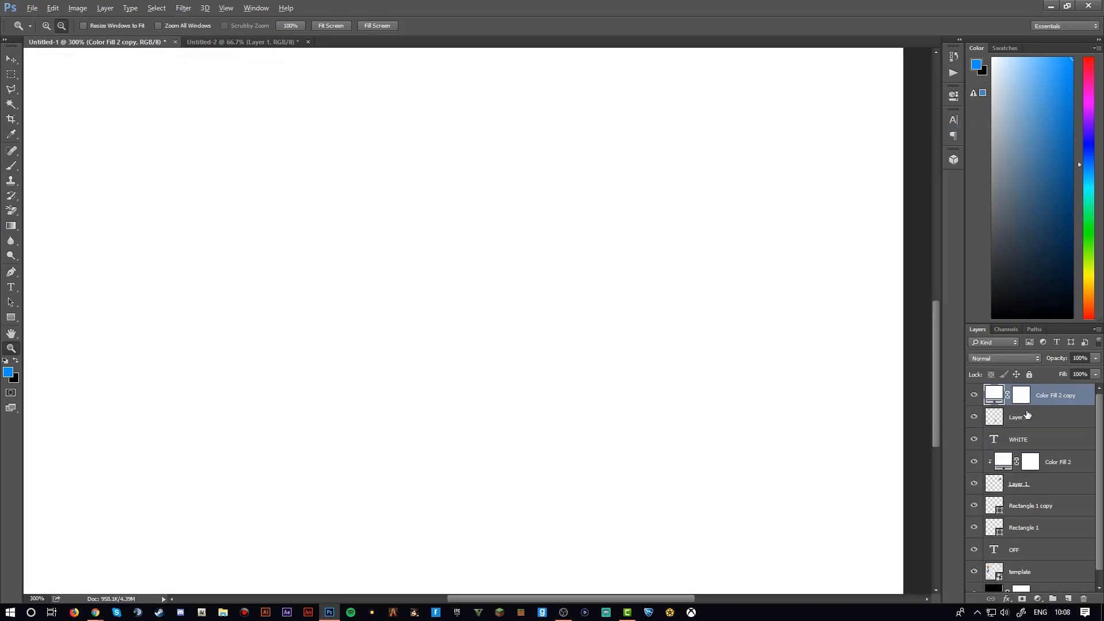
left_click(1033, 404, "alt")
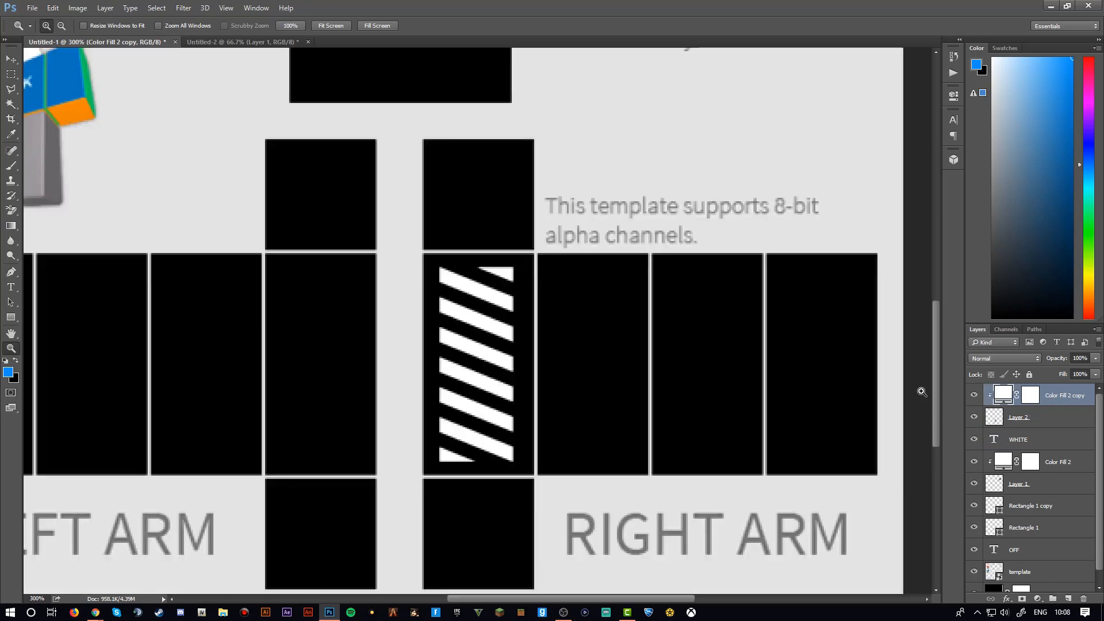
left_click(1042, 426)
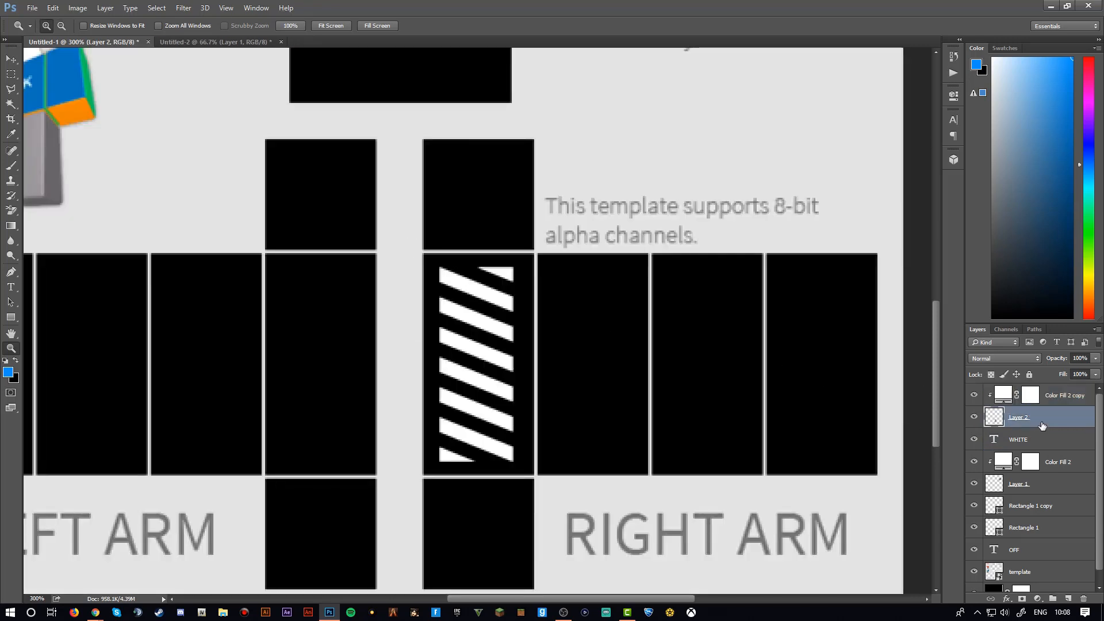
left_click(1055, 403, "shift")
right_click(1052, 410)
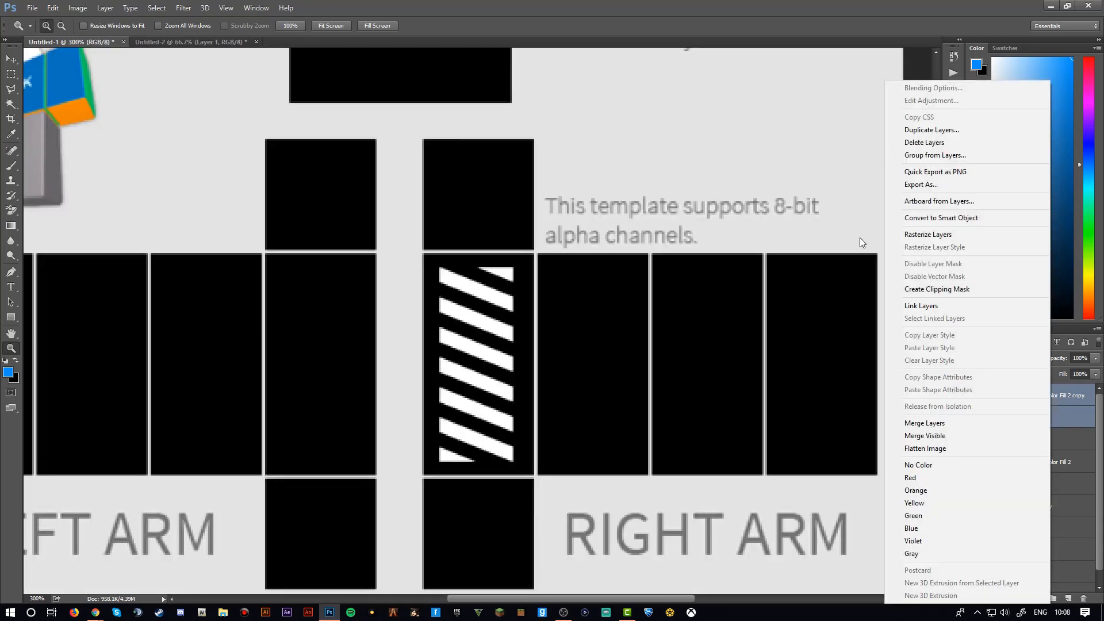
left_click(931, 130)
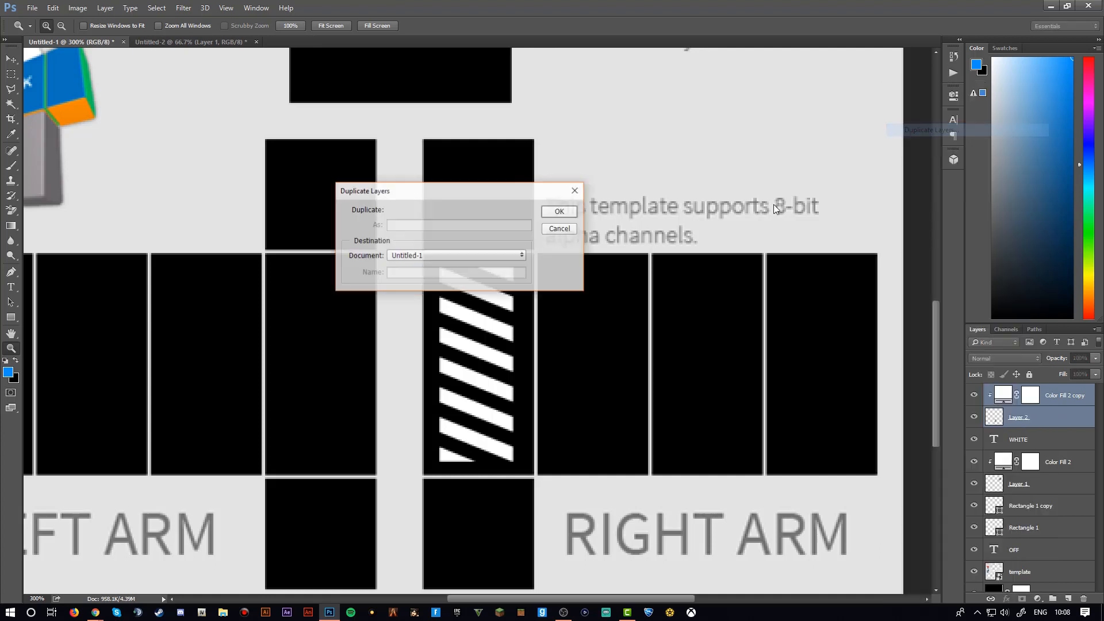
key("Return")
left_click(1046, 424)
key("v")
left_click_drag(472, 374, 345, 378)
left_click(1093, 424)
left_click_drag(469, 384, 346, 385)
scroll(1020, 445, "up", 3)
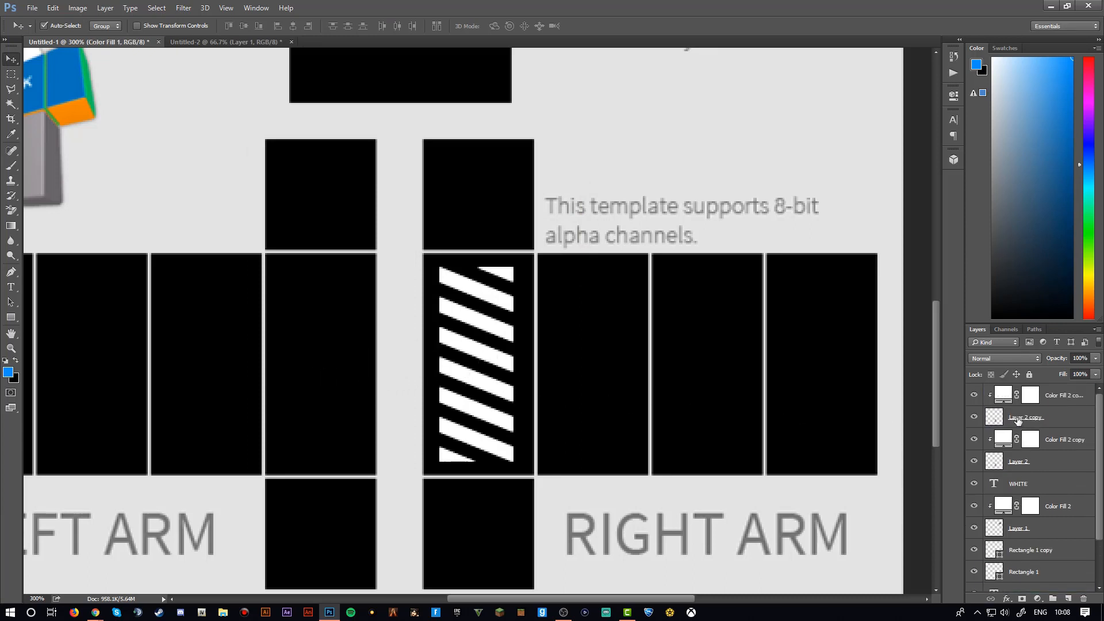
left_click(1012, 420)
left_click_drag(508, 390, 377, 335)
scroll(1025, 470, "up", 3)
left_click(1055, 409)
key("Delete")
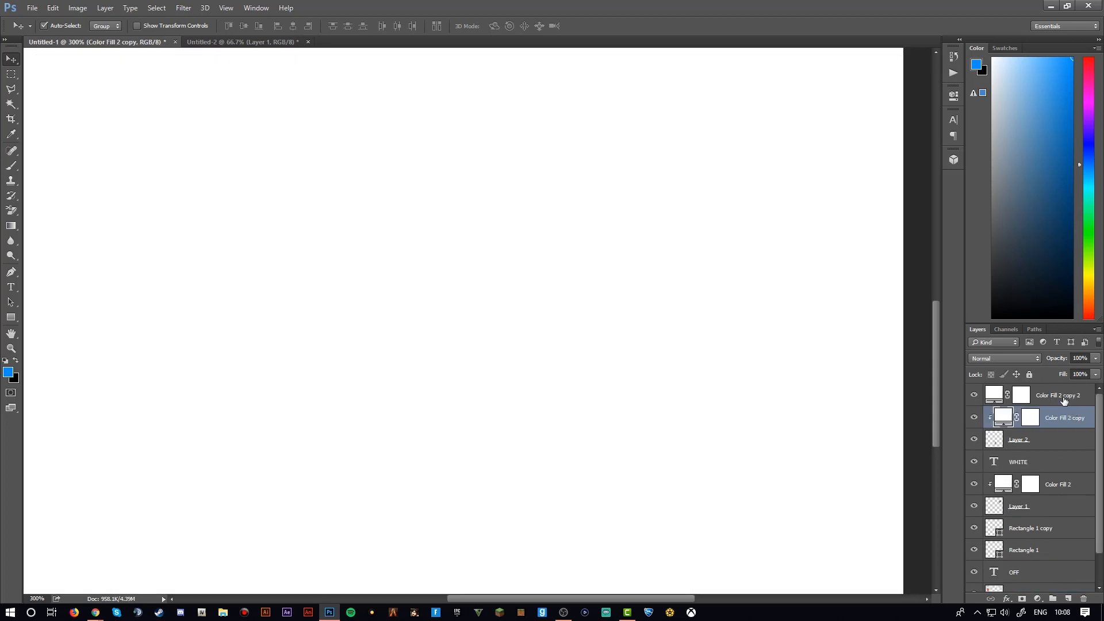
left_click(1064, 400)
key("Delete")
Duplicate the Layer 2 stripes and clip Color Fill 2 copy to the original Layer 2 again, beneath the duplicate
right_click(1028, 421)
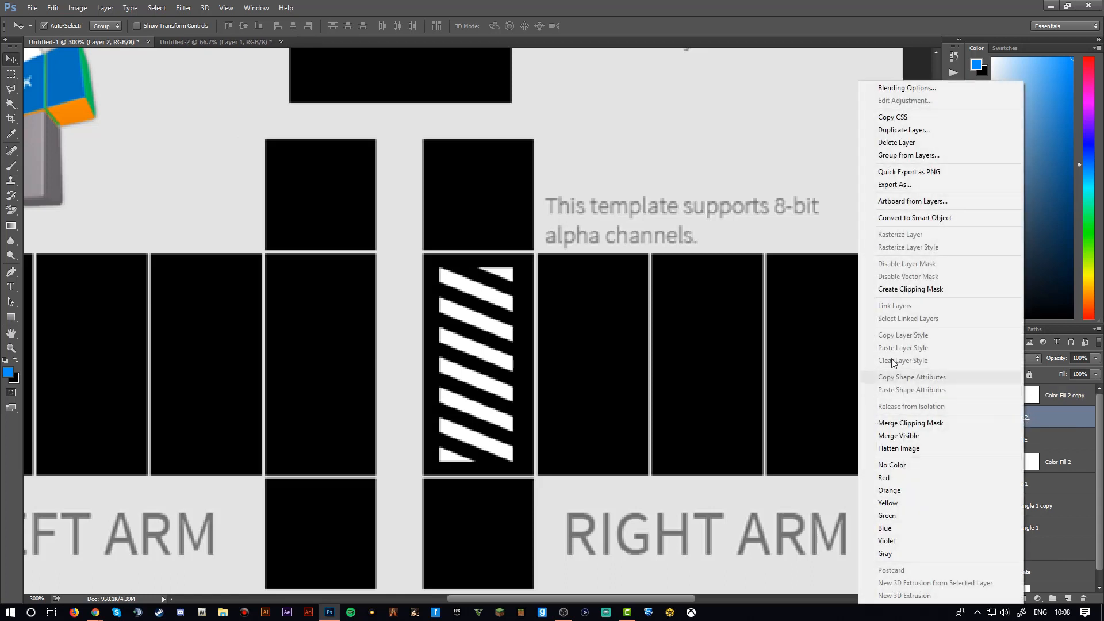
left_click(931, 128)
left_click(559, 212)
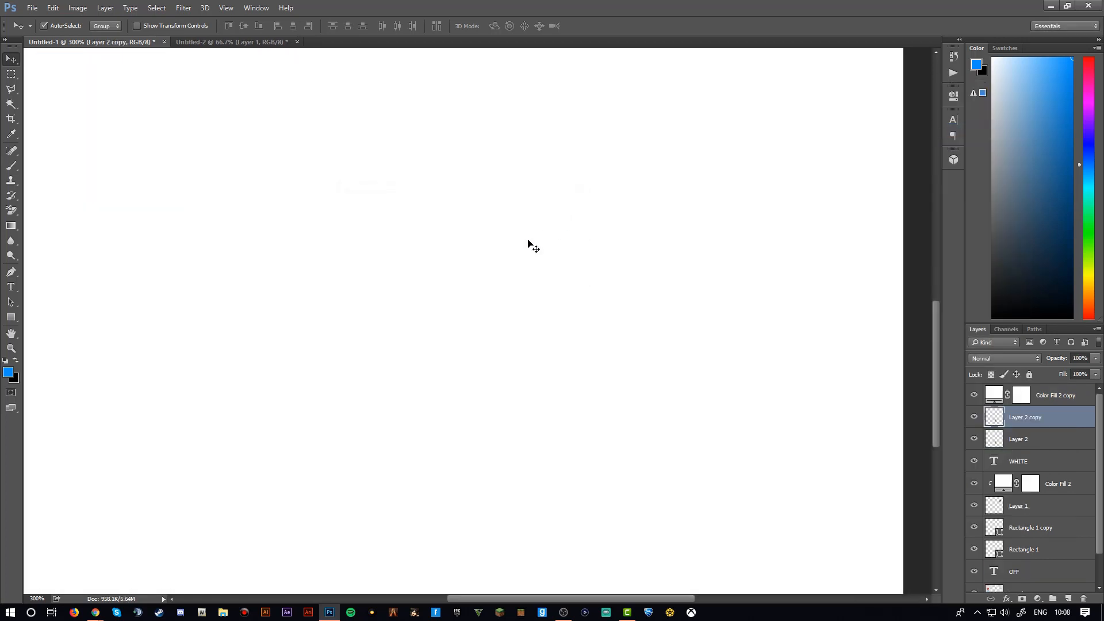
scroll(644, 342, "down", 2)
scroll(740, 389, "up", 1)
left_click(1045, 396)
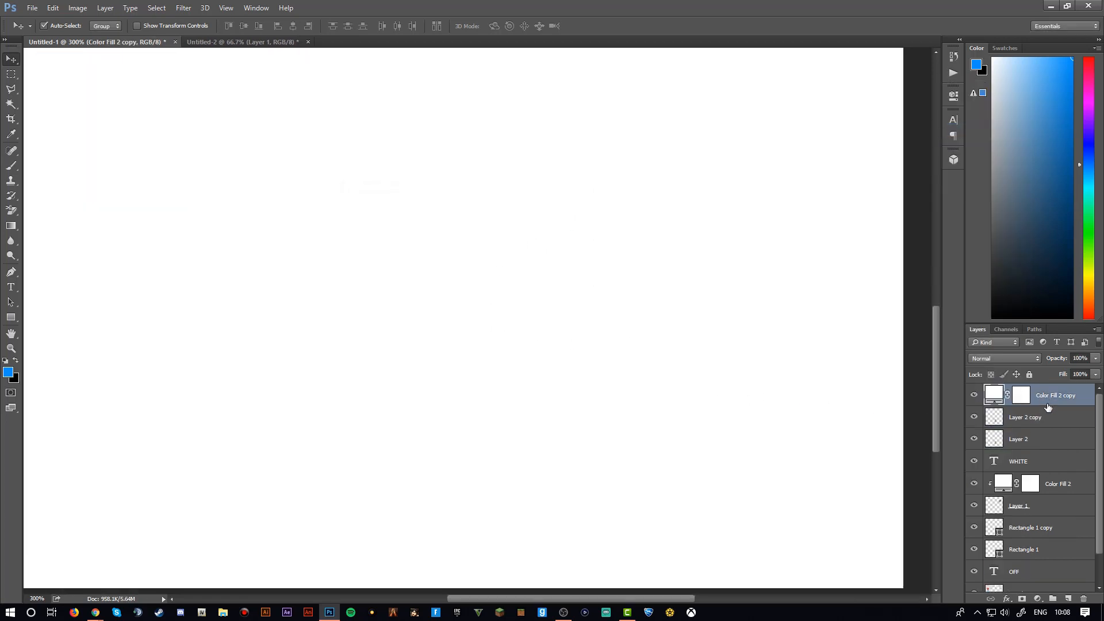
left_click_drag(1042, 425, 1038, 438)
left_click(1037, 427, "alt")
Move Layer 2 copy onto the left arm's inner panel and clip a duplicate of the white color fill to it
left_click(1025, 394)
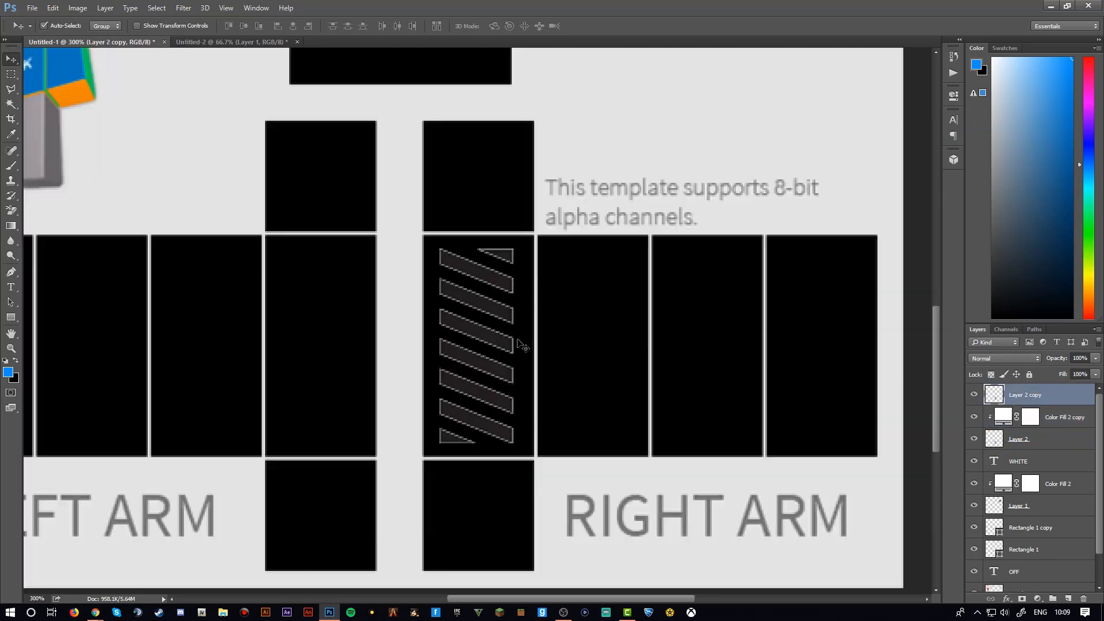
left_click_drag(456, 333, 305, 336)
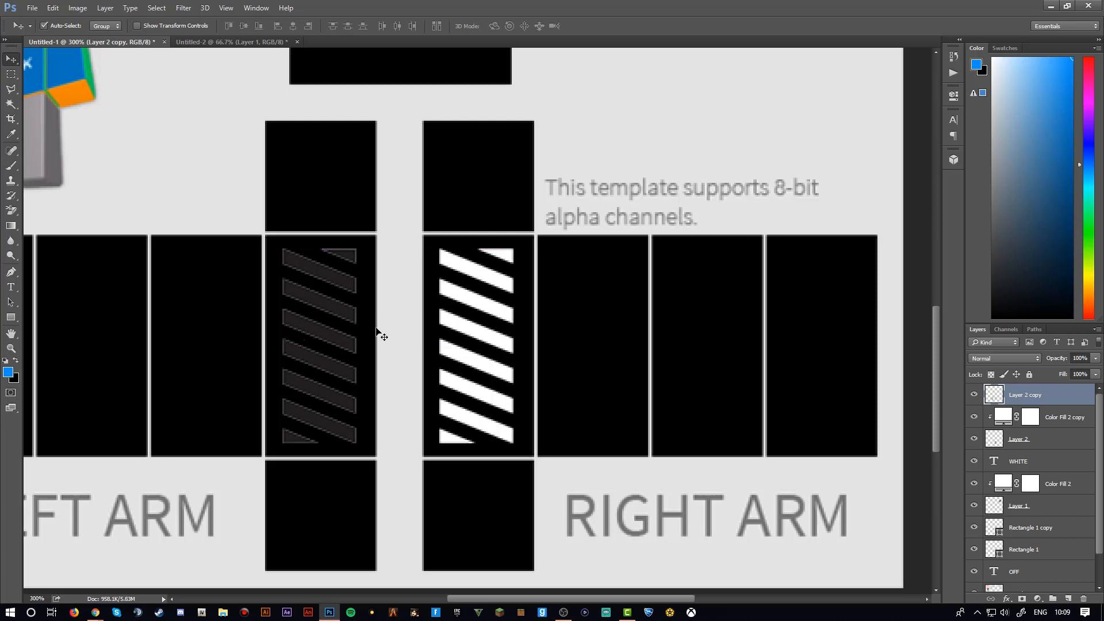
right_click(1045, 420)
left_click(932, 135)
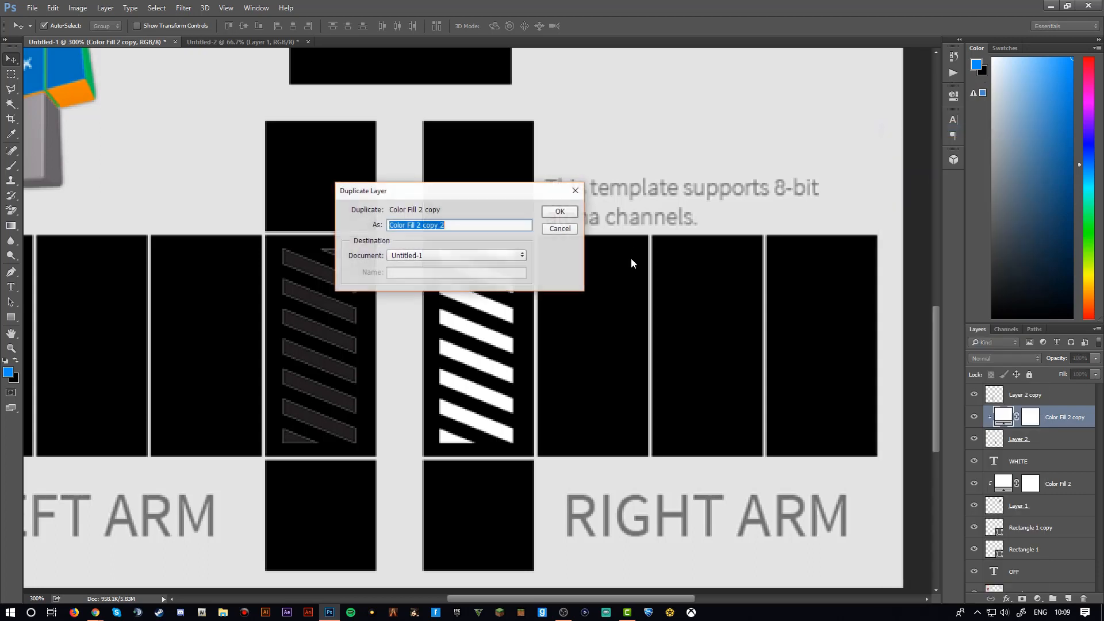
key("Return")
left_click_drag(1057, 421, 1051, 397)
left_click(1051, 404, "alt")
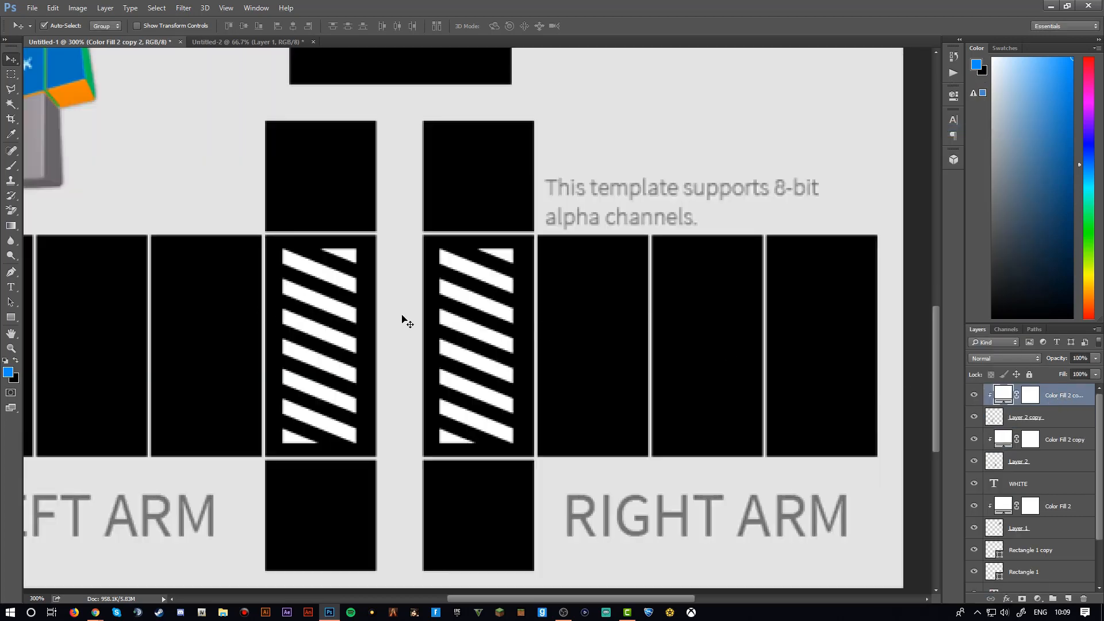
Examine the white stripes on both arms' inner panels at different magnifications
scroll(414, 321, "down", 1)
key("z")
left_click(434, 312, "alt")
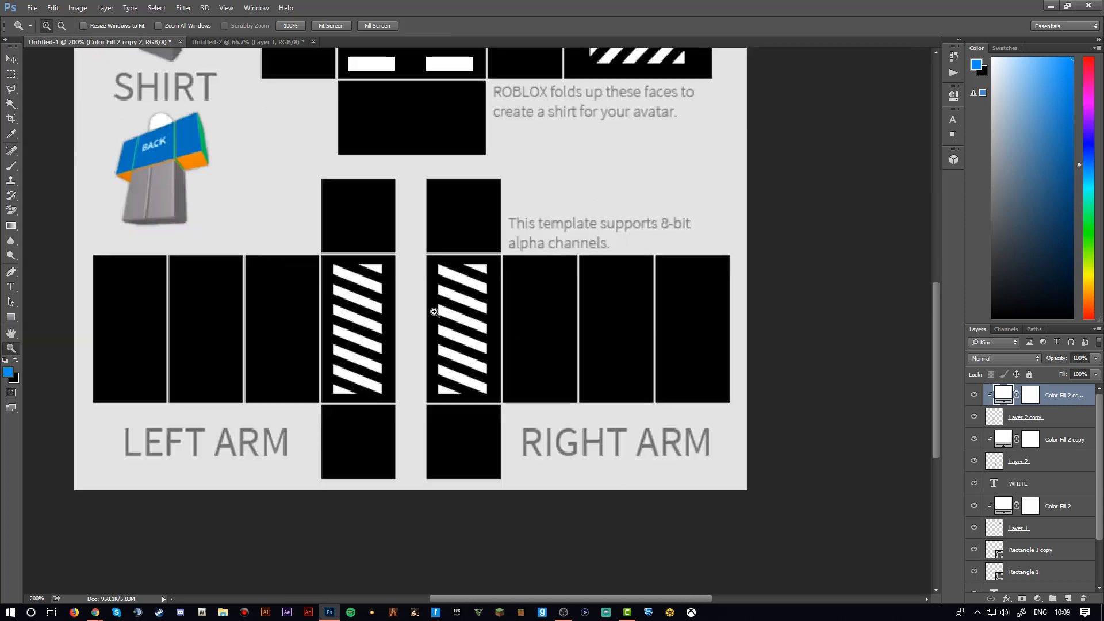
left_click(489, 345)
left_click(426, 324, "alt")
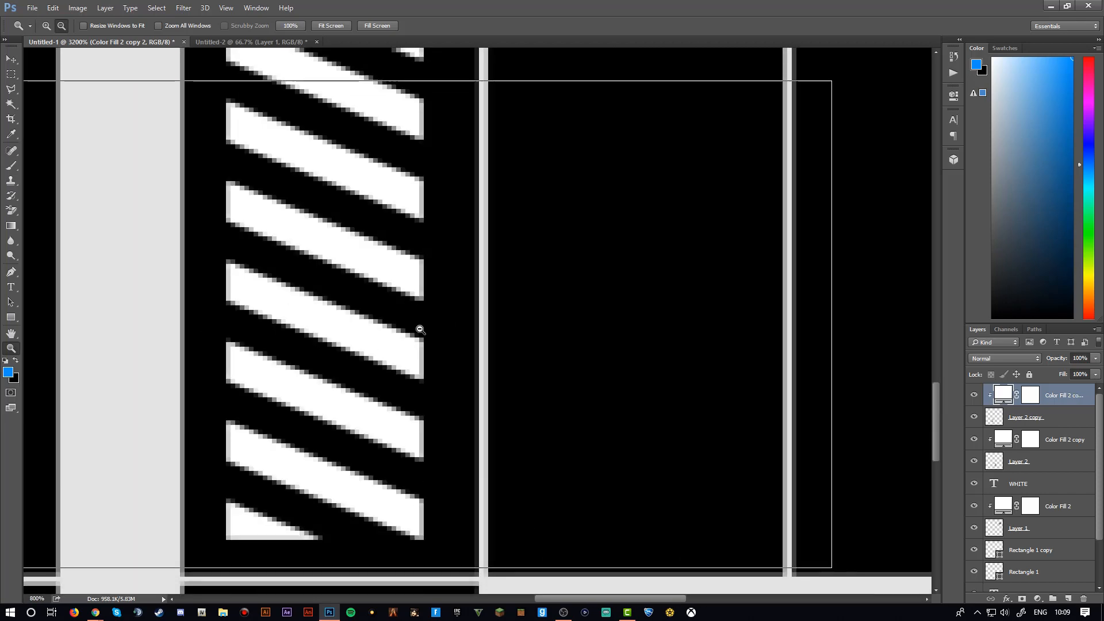
left_click(420, 329, "alt")
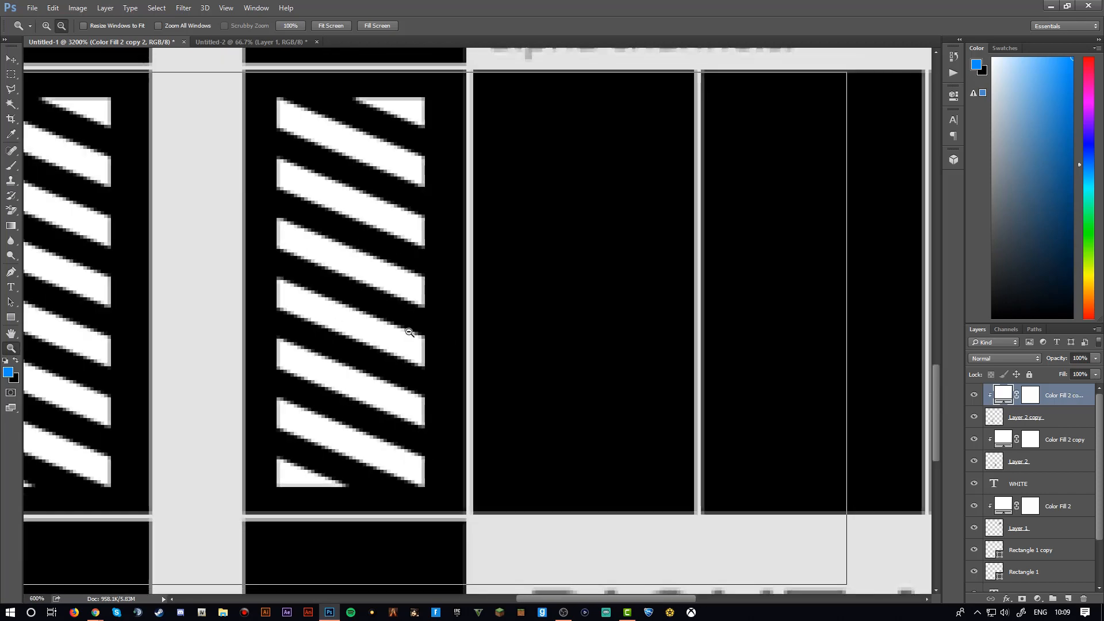
left_click(406, 328, "alt")
left_click(406, 352, "alt")
key("space")
left_click_drag(335, 333, 404, 338)
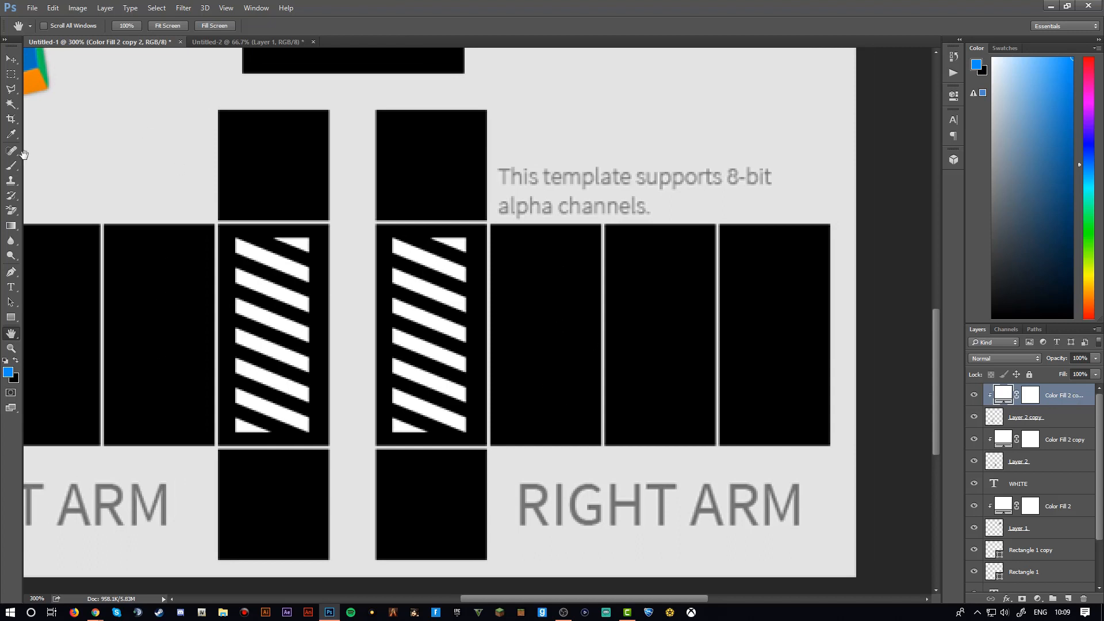
Add the text “WHITE” in quotation marks at 14 pt and place it beside the right arm's stripes
left_click(11, 287)
left_click_drag(505, 284, 710, 368)
type("O")
key("BackSpace")
type("OFF")
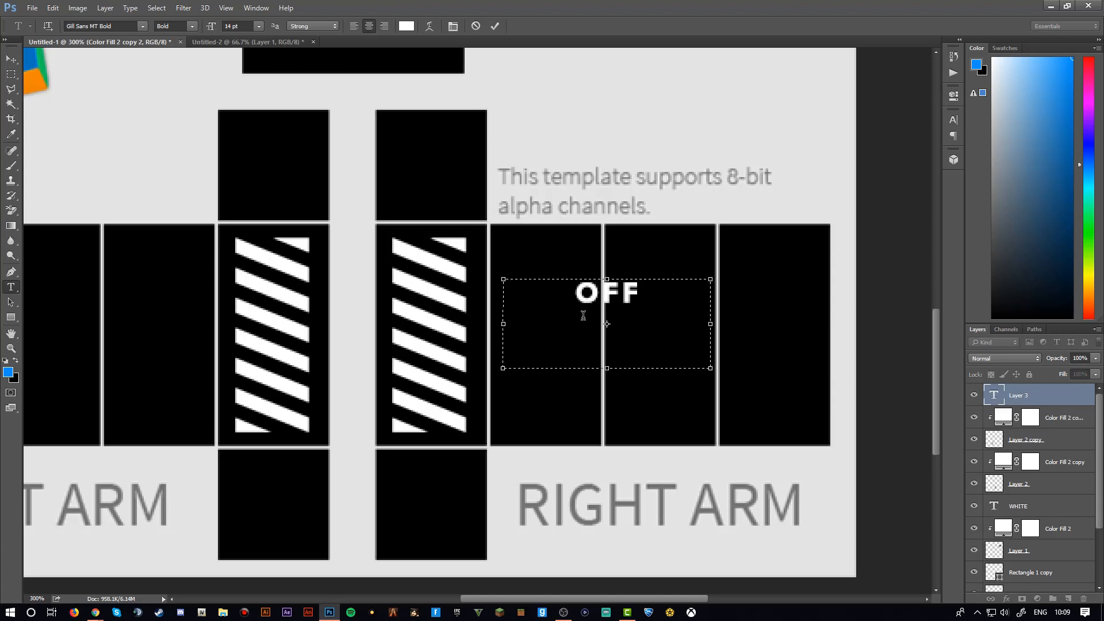
key("BackSpace")
key("BackSpace")
key("BackSpace")
type("\"")
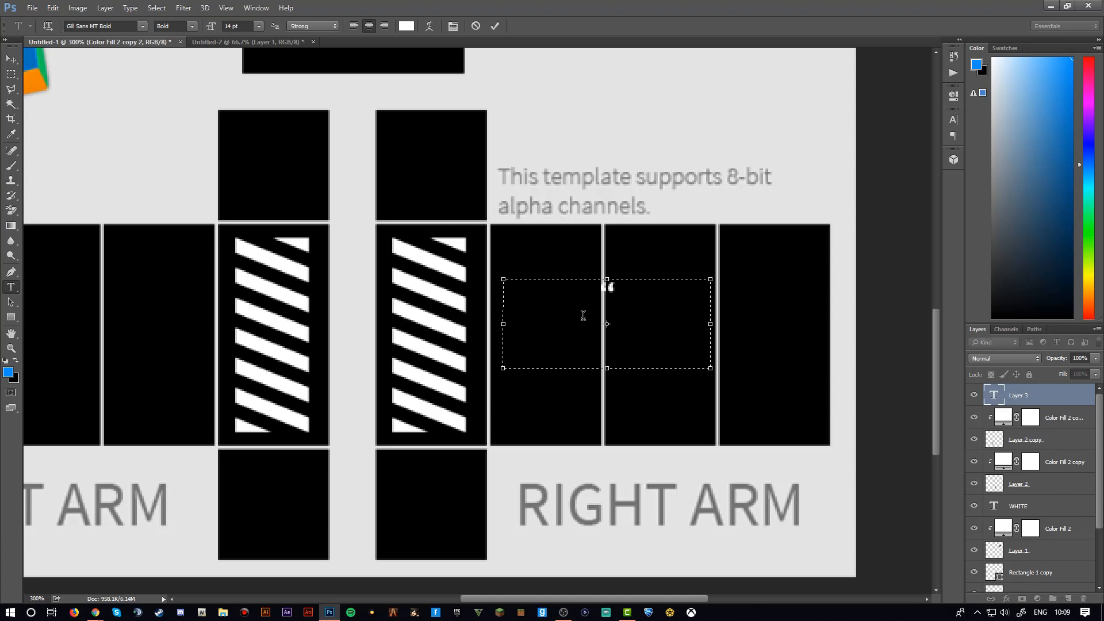
type("WHITE")
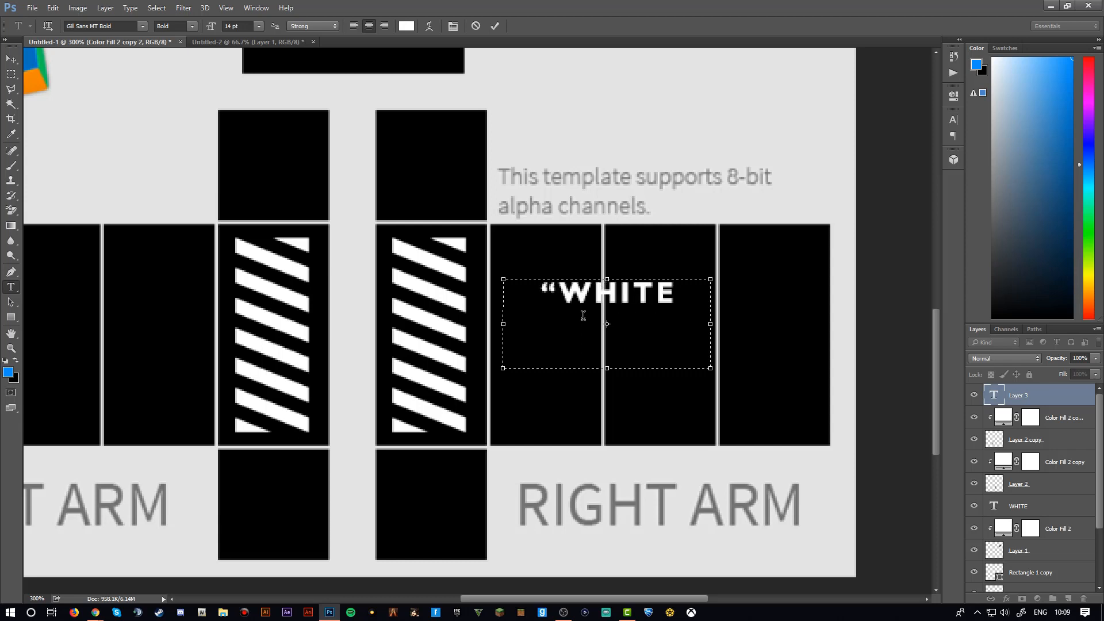
type("\"")
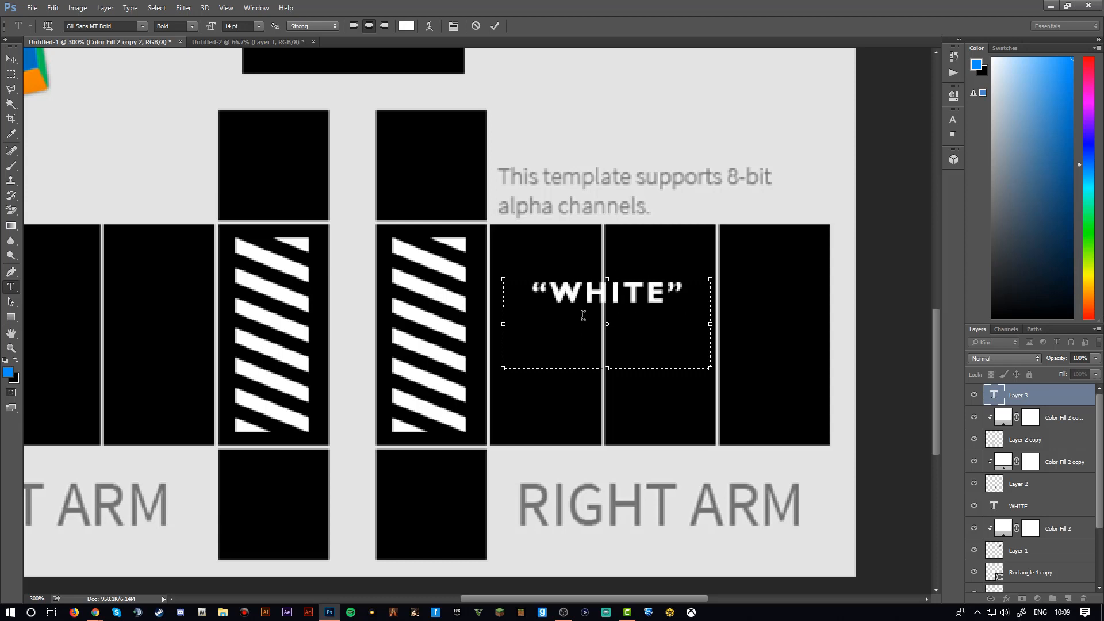
left_click(11, 59)
left_click_drag(604, 292, 569, 324)
Duplicate the “WHITE” text layer and move the copy beside the left arm's stripes
right_click(1030, 397)
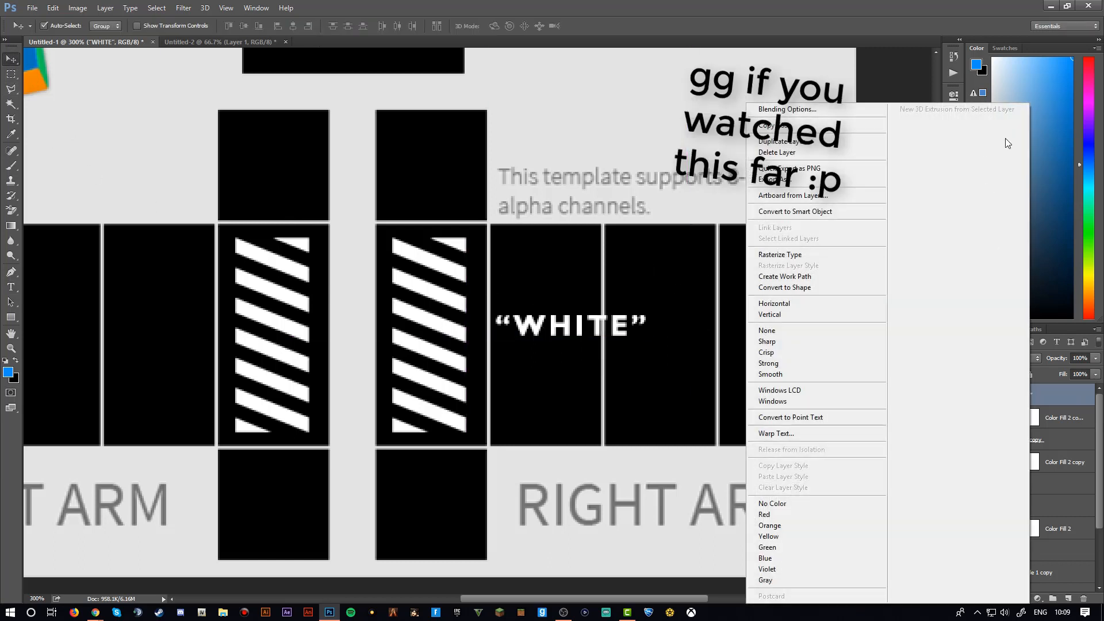
left_click(839, 144)
left_click(560, 211)
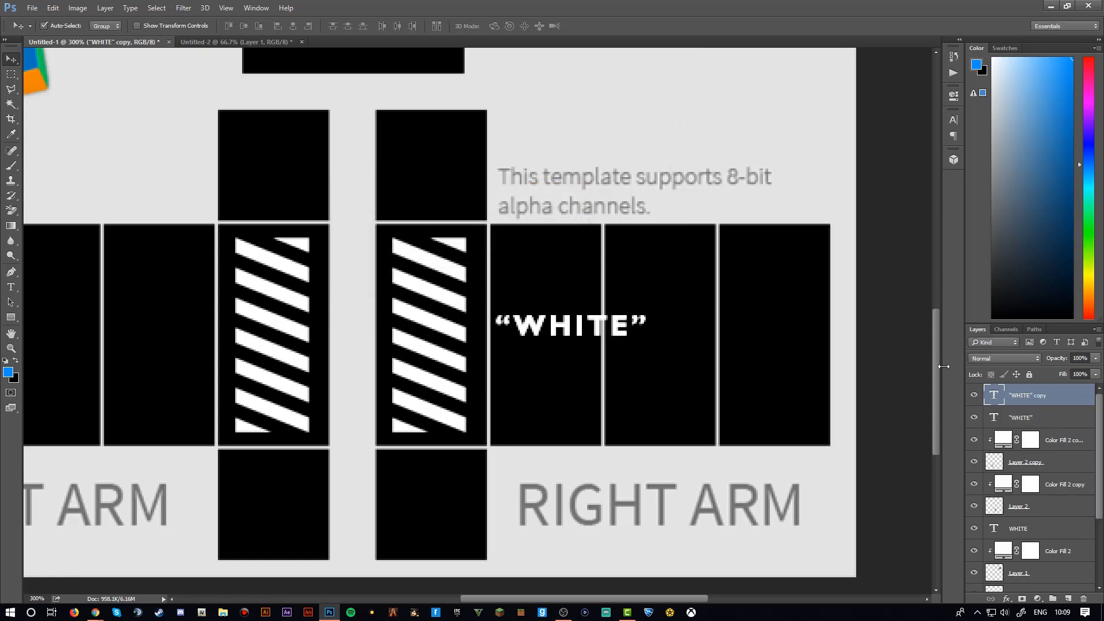
left_click_drag(609, 324, 175, 327)
Rotate the “WHITE” text beside the right arm's stripes 90° clockwise and apply the transformation
left_click(1003, 415)
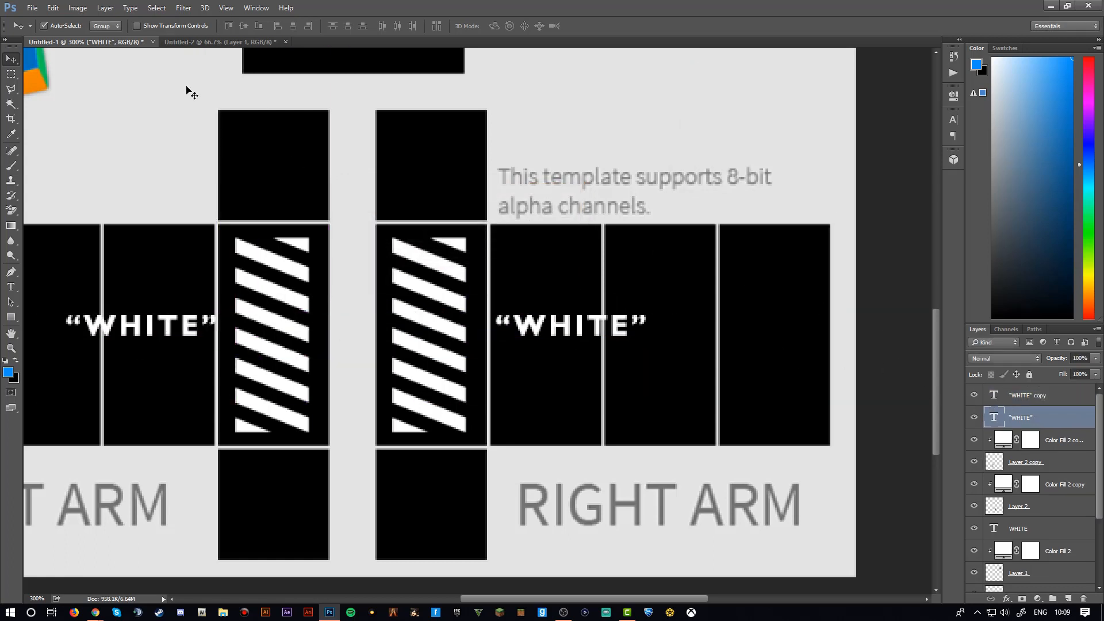
left_click(53, 7)
mouse_move(85, 252)
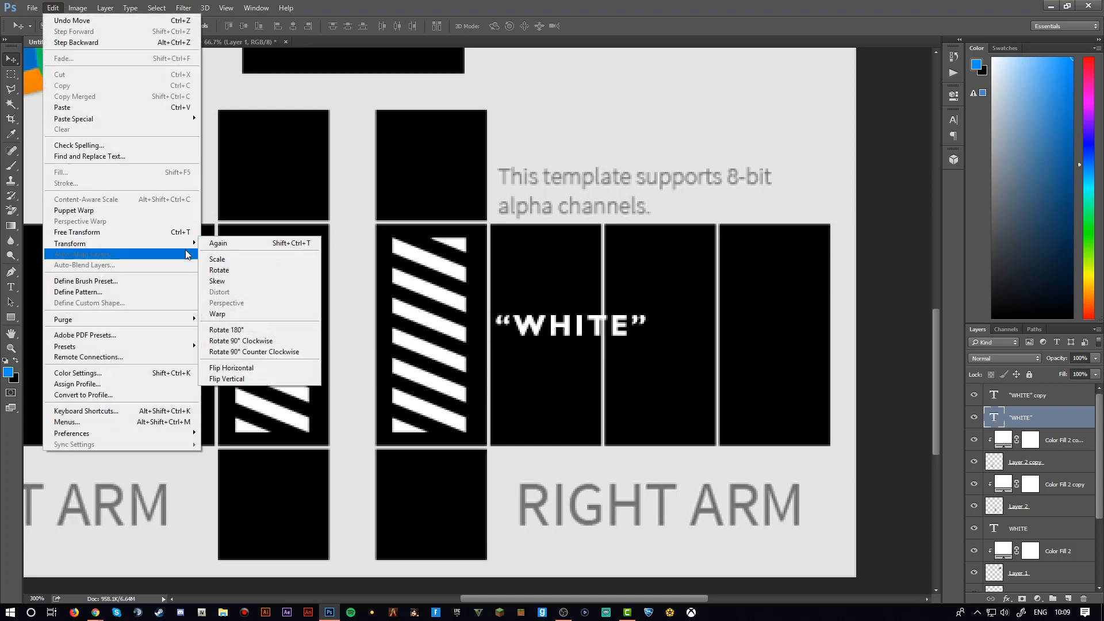
left_click(218, 271)
left_click_drag(576, 281, 547, 343)
left_click(11, 58)
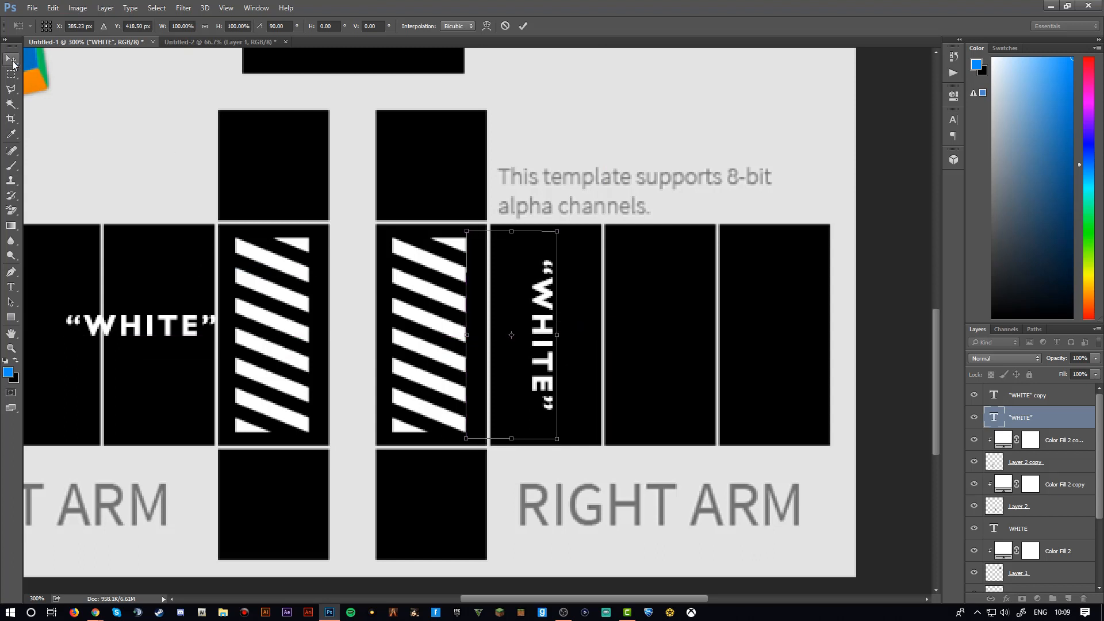
left_click(479, 233)
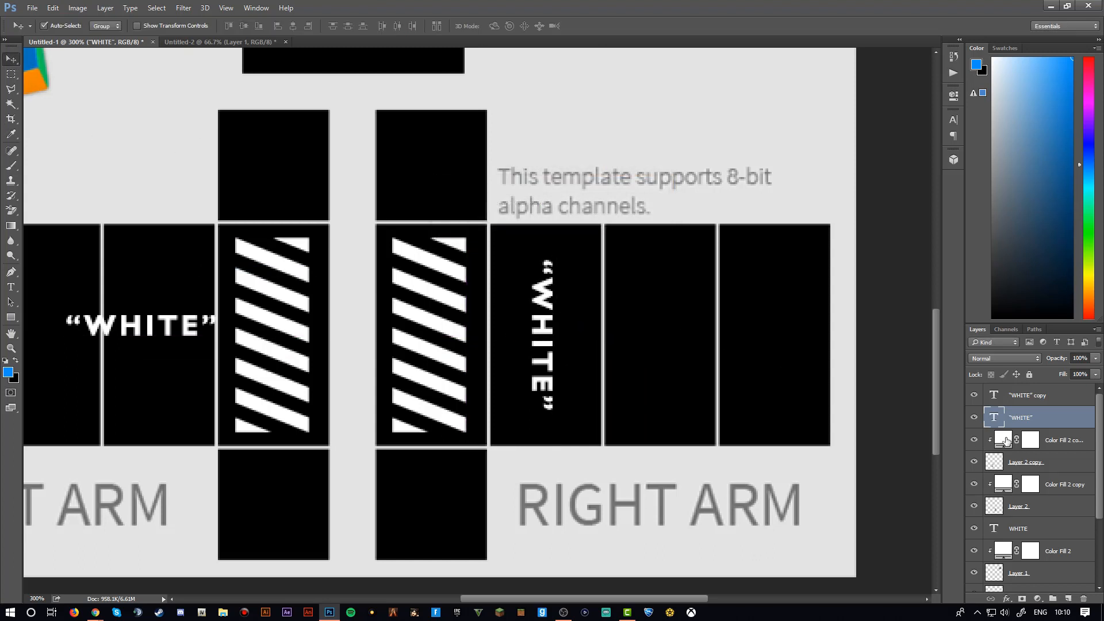
Rotate the “WHITE” copy 90° counterclockwise, apply the transformation and center the text on the left arm panel beside the stripes
left_click(1035, 397)
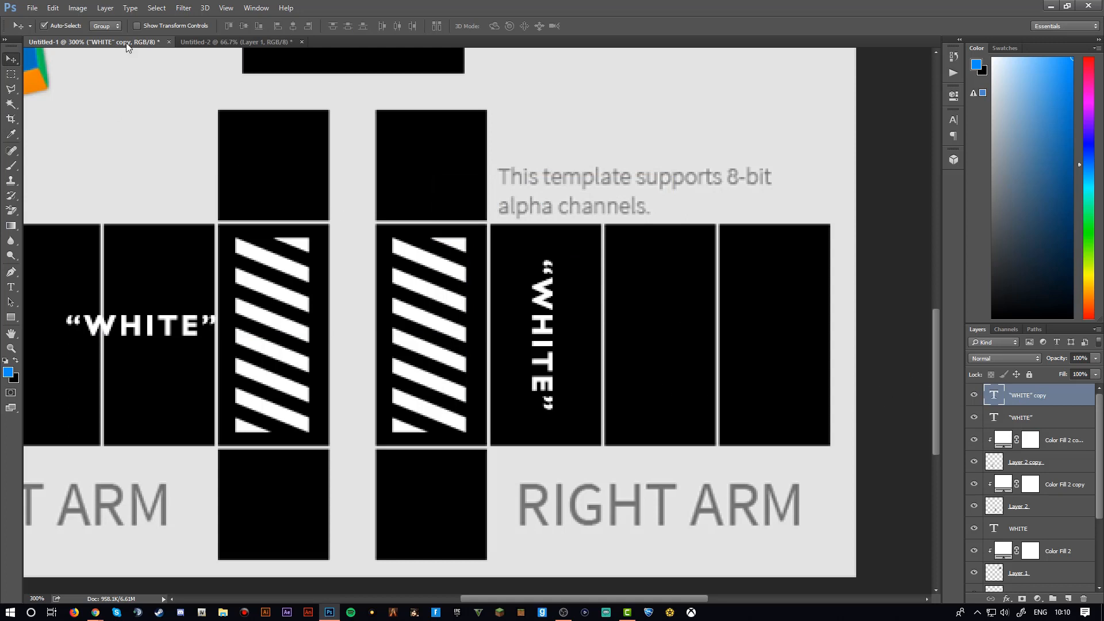
left_click(53, 8)
mouse_move(153, 242)
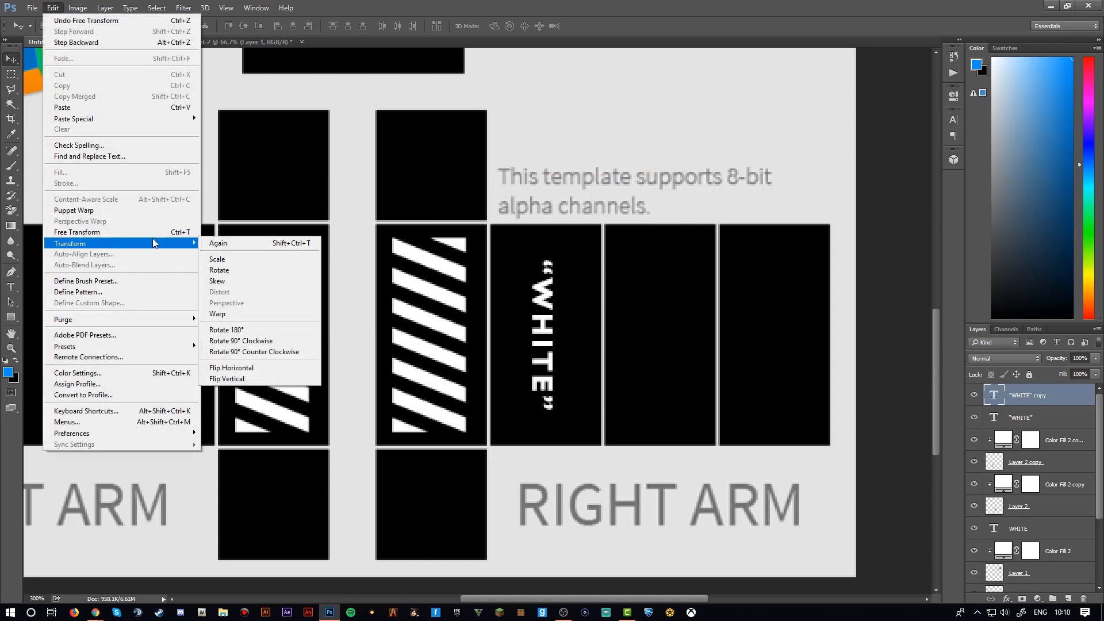
left_click(228, 271)
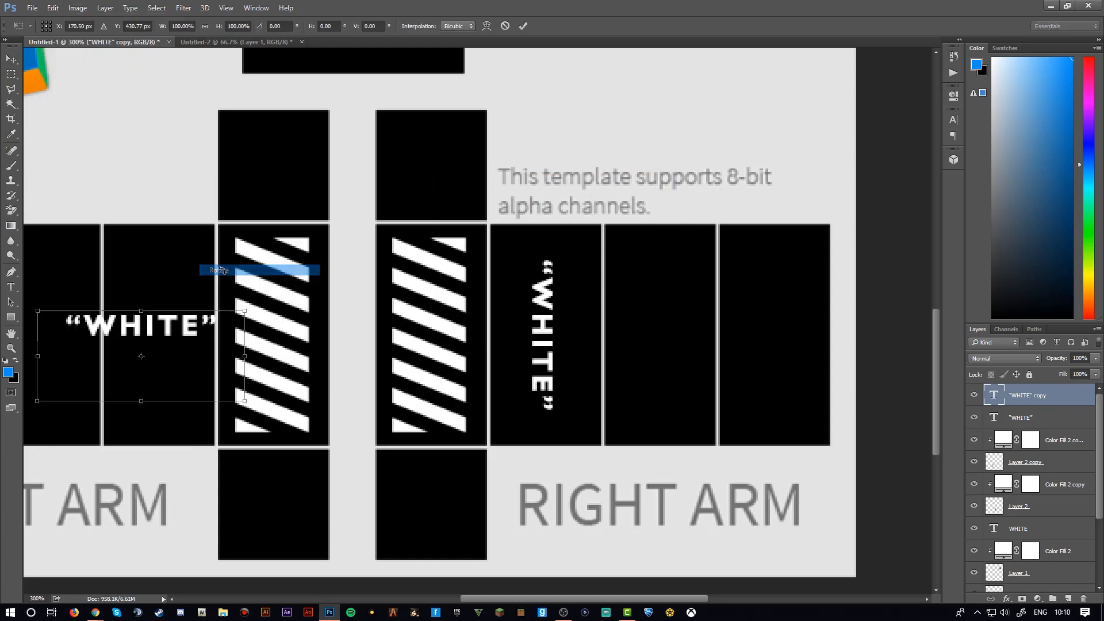
left_click_drag(264, 348, 149, 232)
left_click(11, 59)
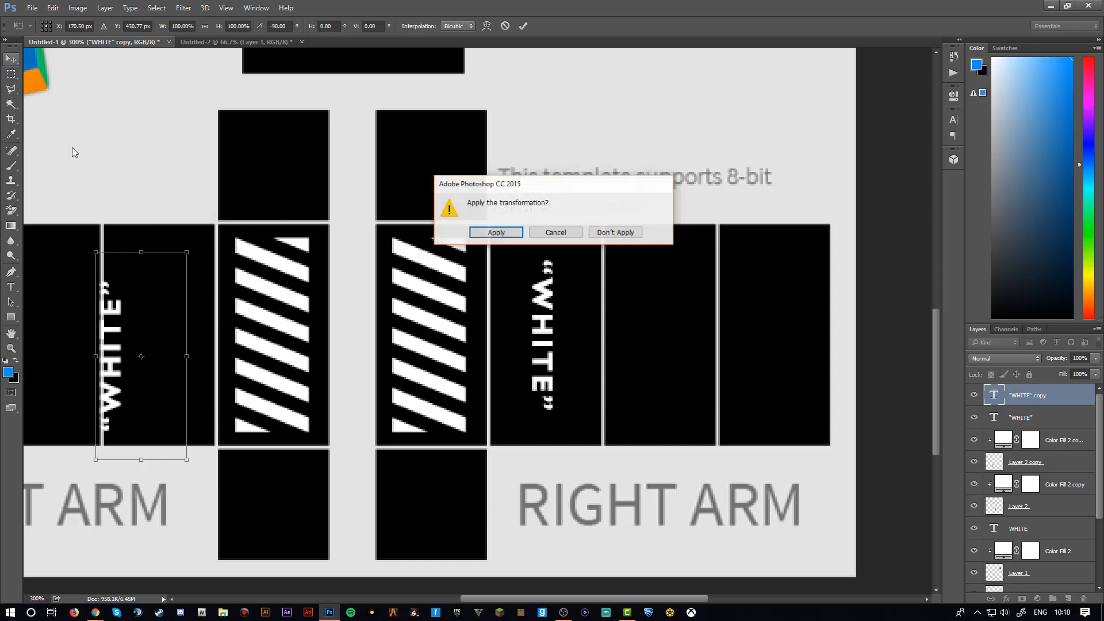
left_click(494, 232)
left_click_drag(106, 364, 147, 333)
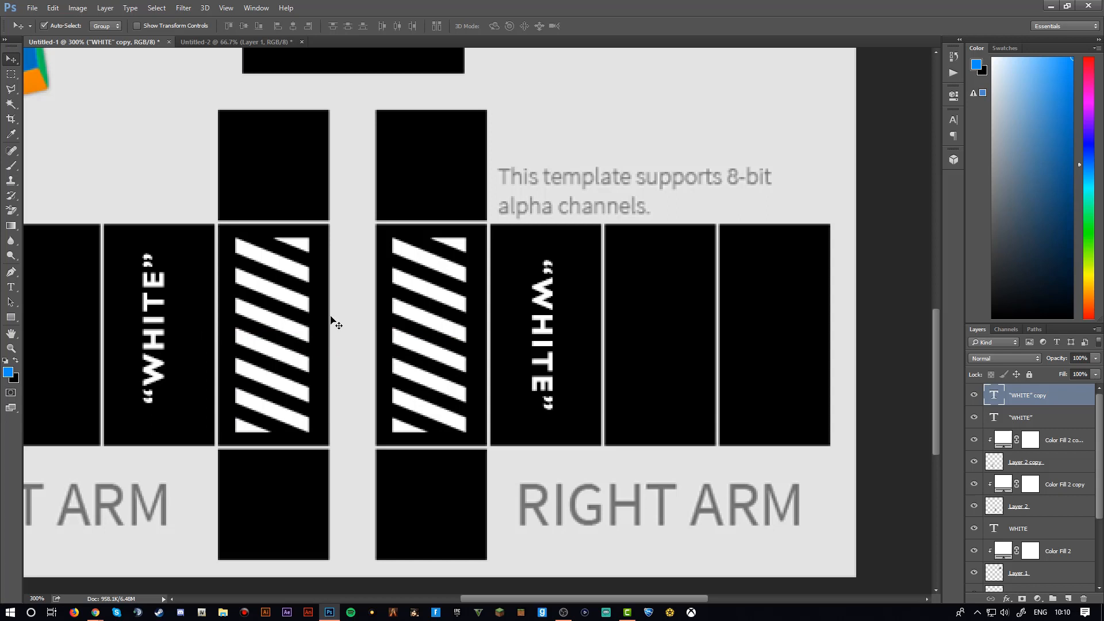
Examine the stripes and vertical “WHITE” text on both arms and the whole shirt template at different magnifications
key("z")
left_click(487, 321, "alt")
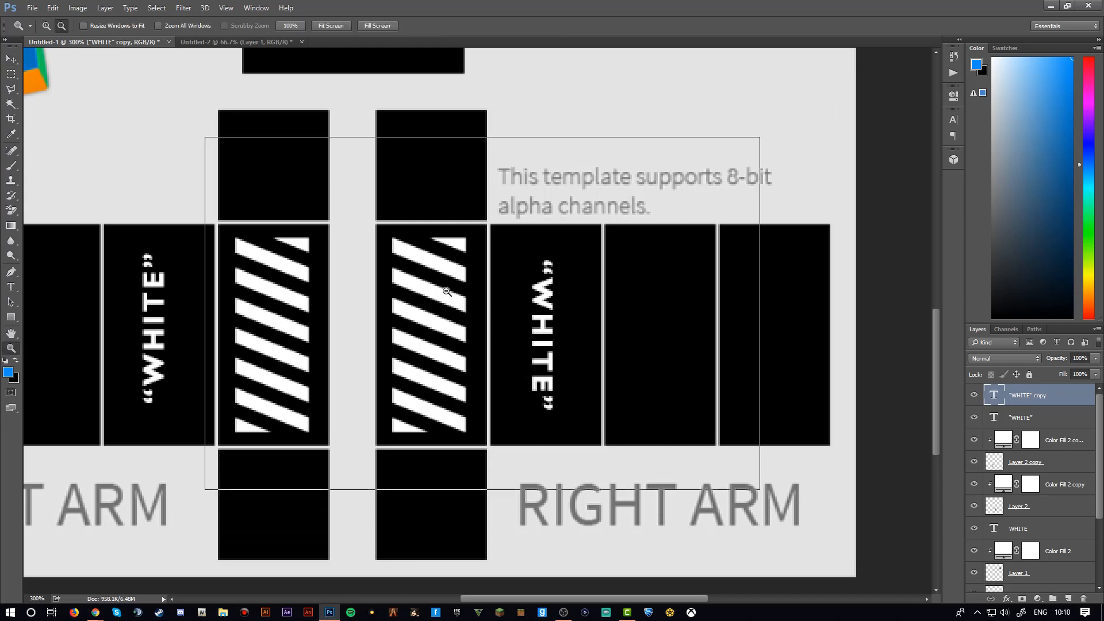
left_click(454, 300, "alt")
left_click(444, 295)
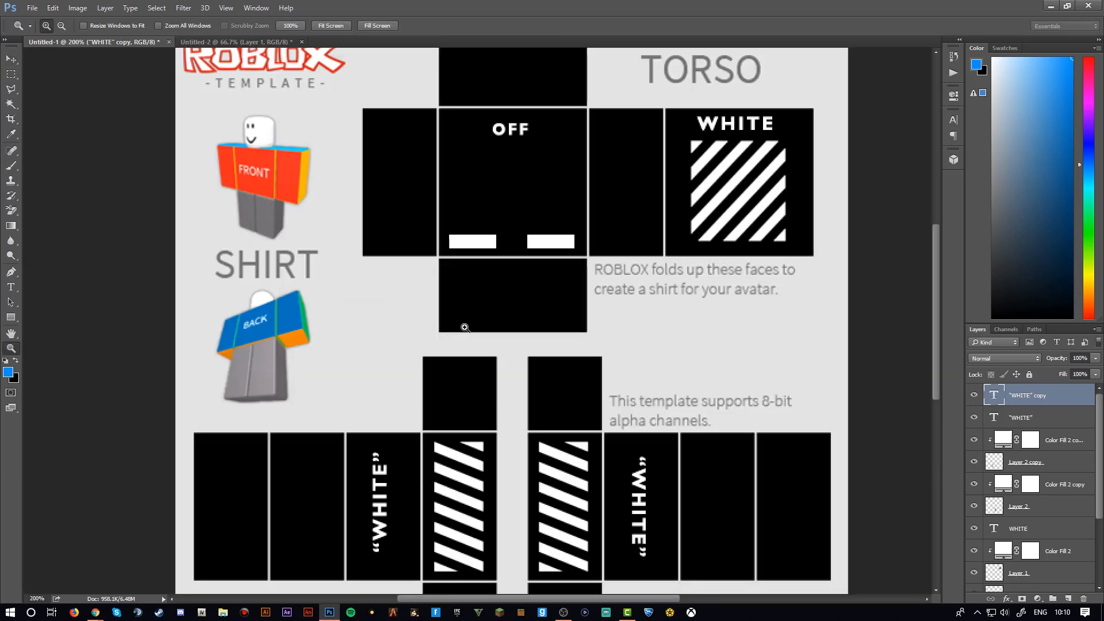
key("h")
left_click_drag(487, 232, 529, 192)
key("z")
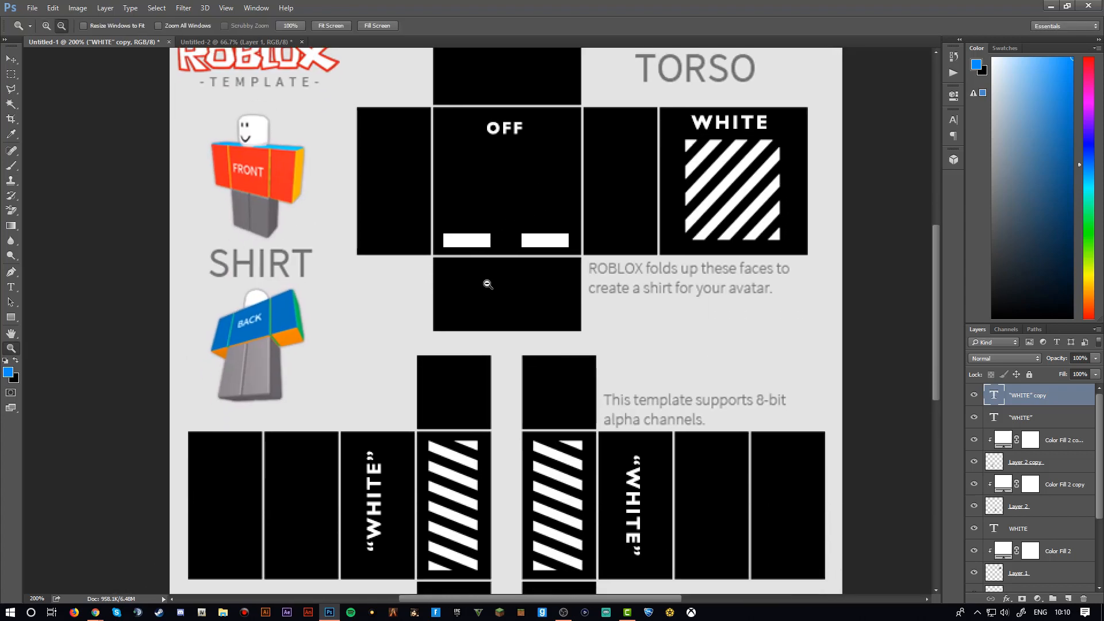
left_click(530, 262, "alt")
key("h")
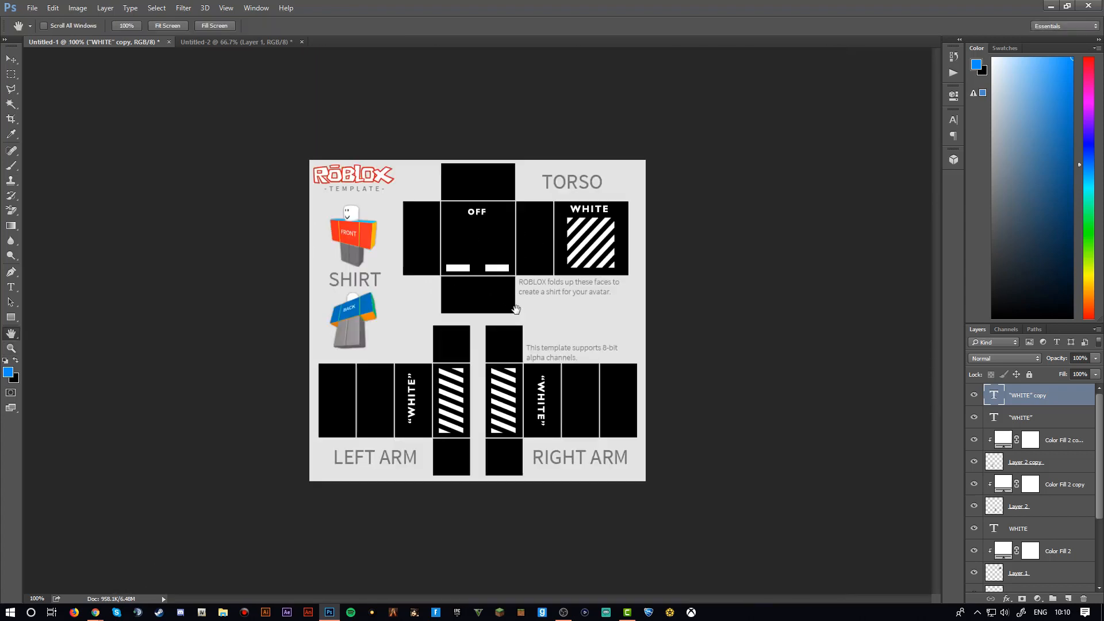
key("z")
left_click(519, 357, "alt")
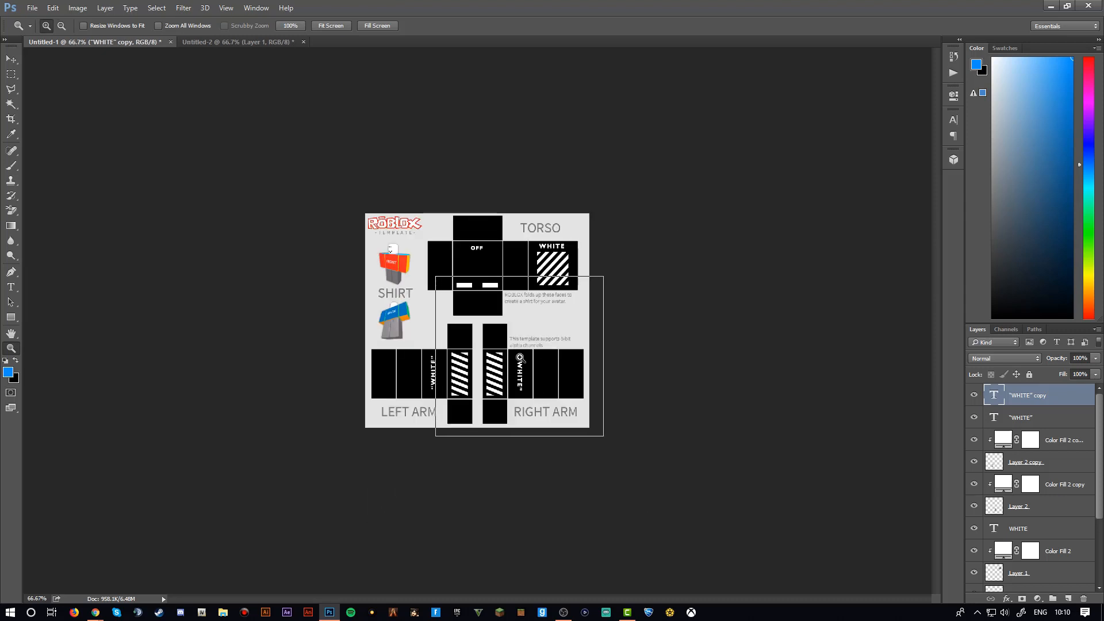
left_click(520, 357)
left_click(545, 392)
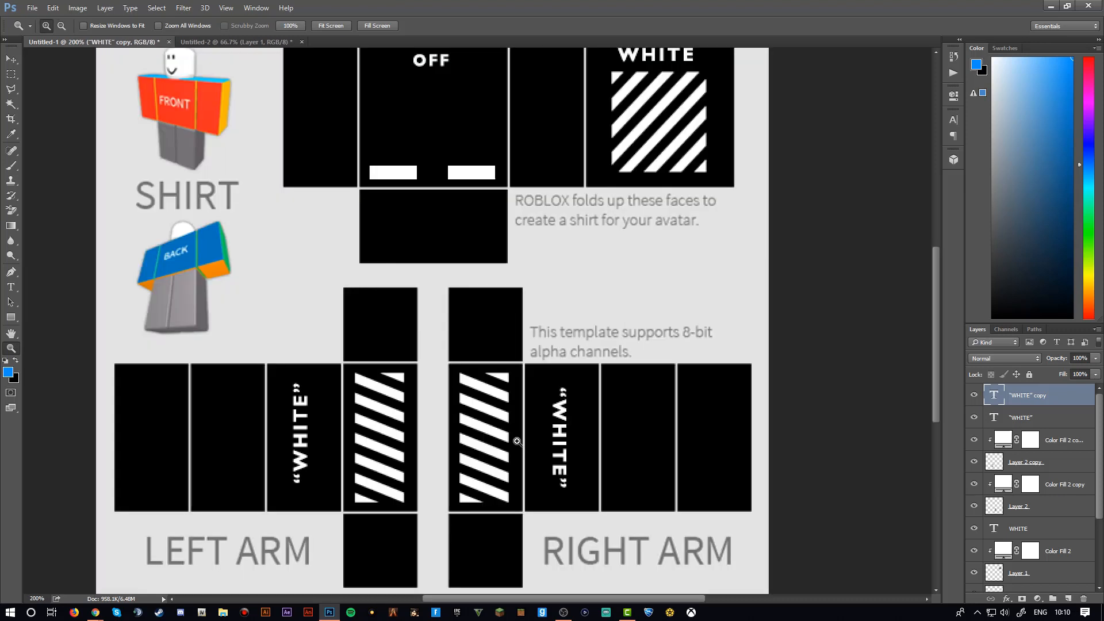
left_click_drag(514, 431, 499, 412)
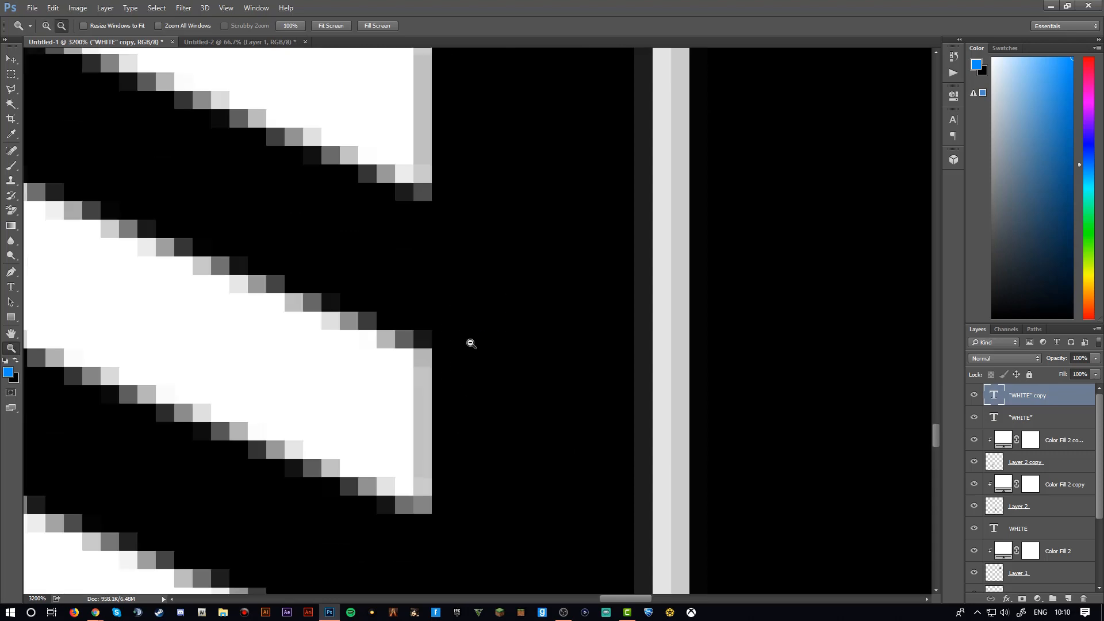
left_click(470, 343, "alt")
left_click(472, 346, "alt")
left_click(473, 346, "alt")
left_click(469, 345, "alt")
left_click(466, 347, "alt")
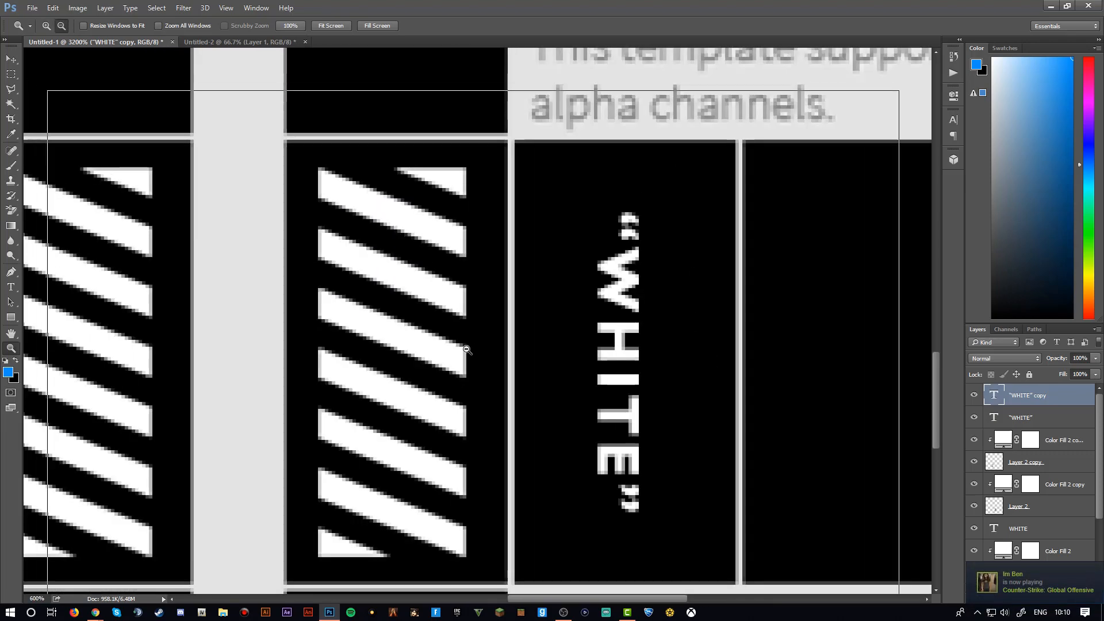
left_click(446, 347, "alt")
left_click(430, 355, "alt")
left_click(430, 355, "alt")
left_click(427, 353, "alt")
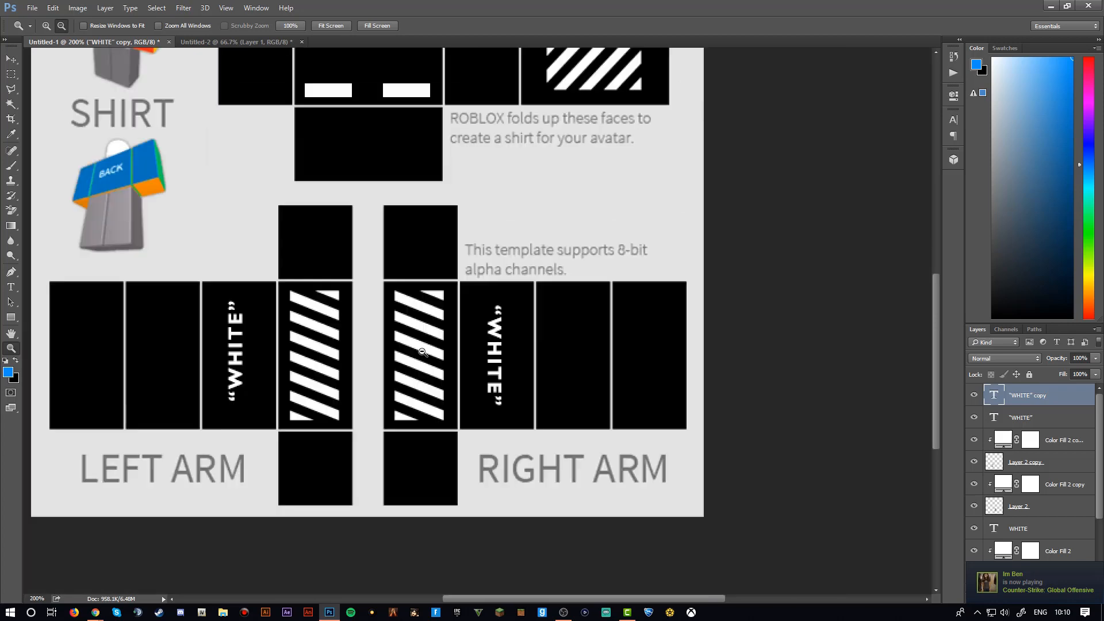
left_click_drag(372, 139, 411, 123)
left_click_drag(427, 210, 444, 187)
left_click(414, 278, "alt")
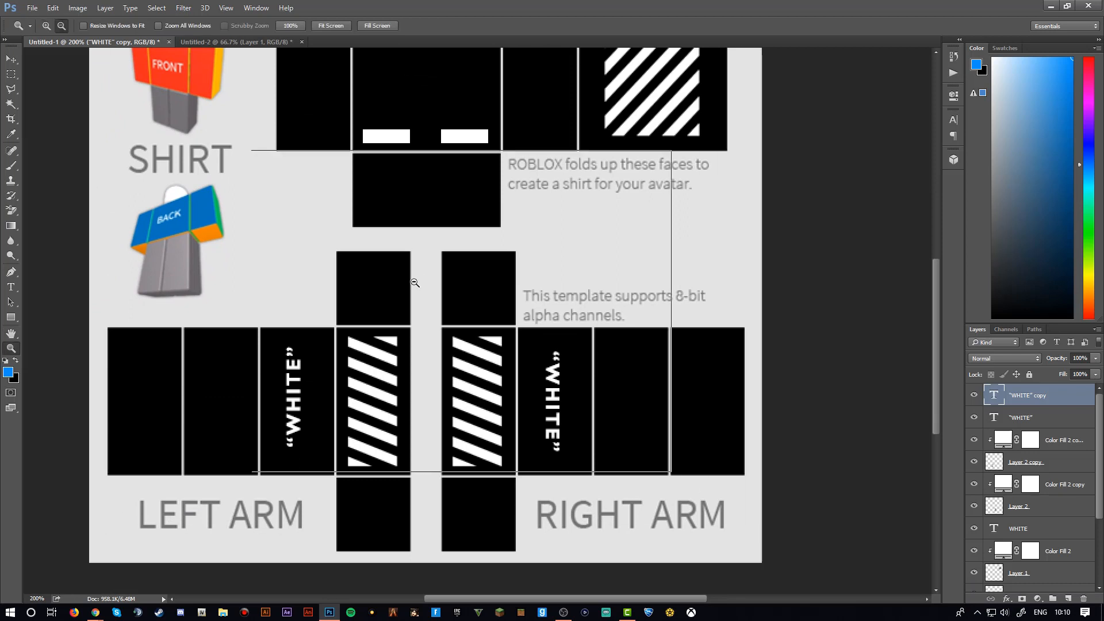
Export the shirt template for web as a PNG-24 image with transparency and start saving it
left_click(11, 59)
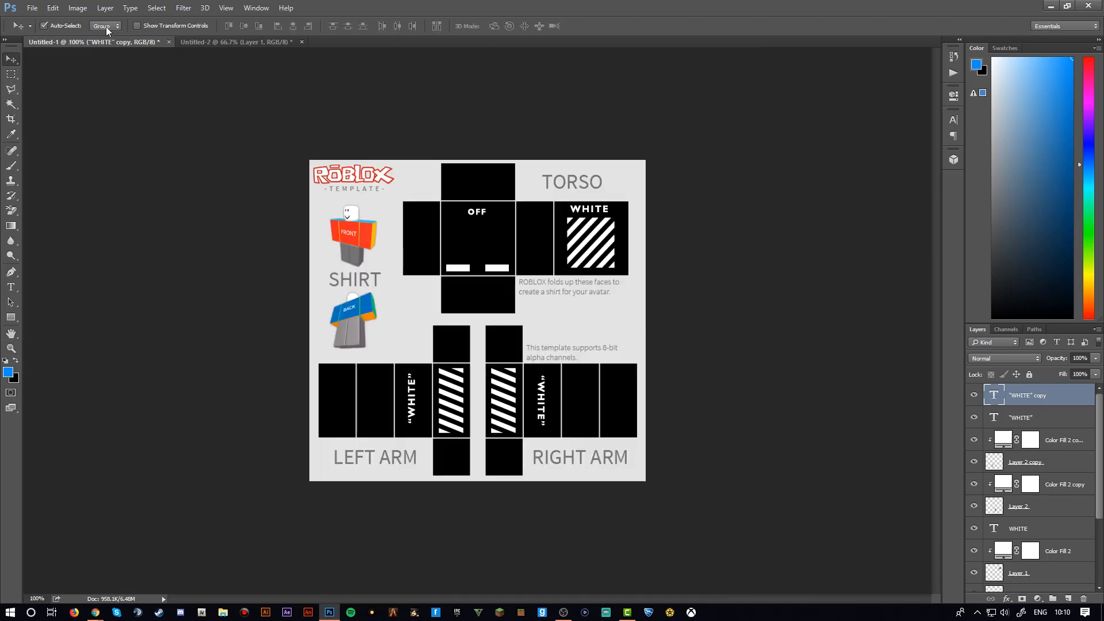
left_click(35, 7)
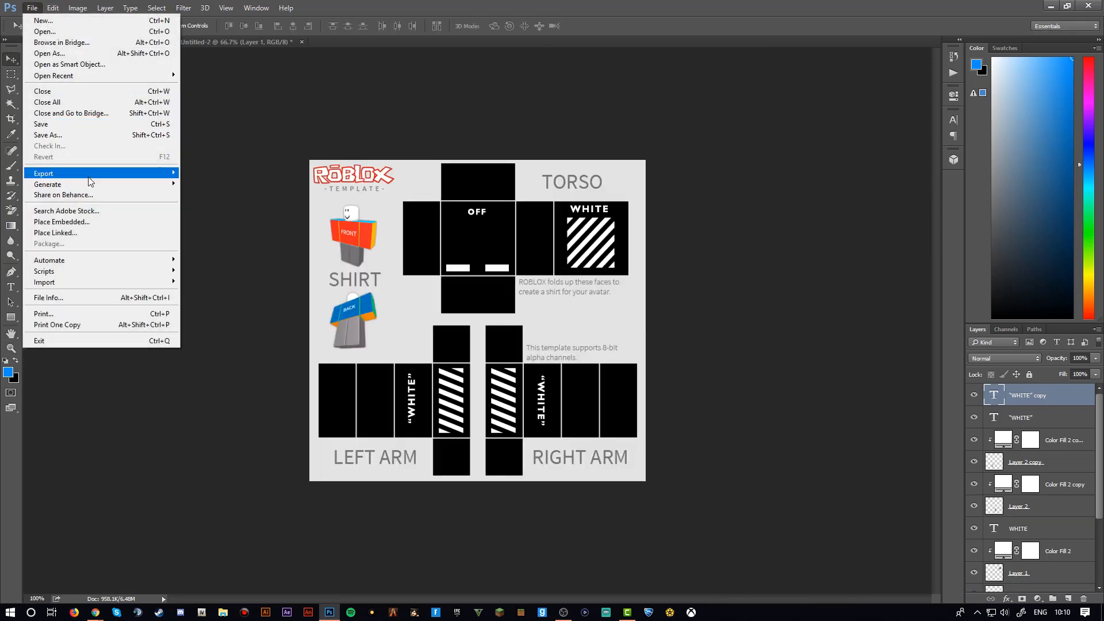
mouse_move(90, 174)
left_click(226, 215)
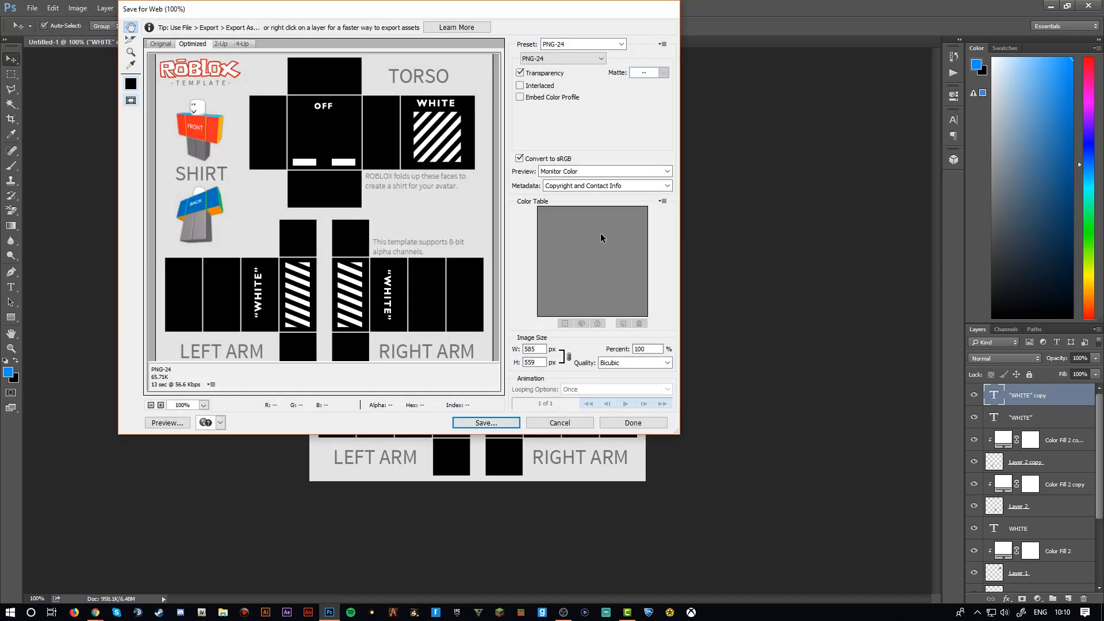
left_click(486, 423)
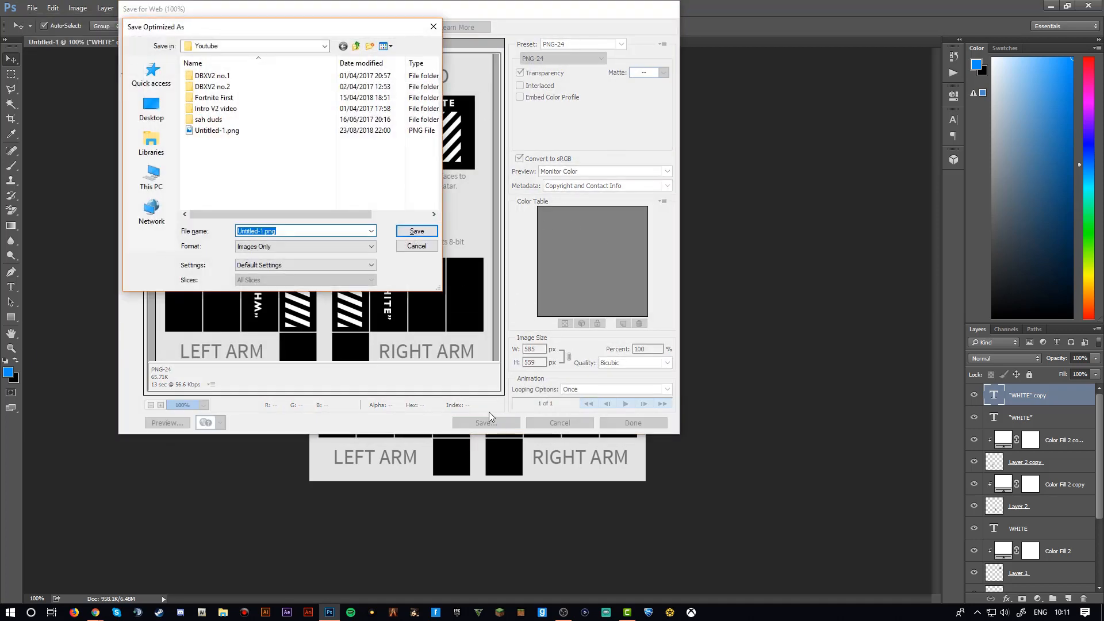
Save the exported image under a new file name in the Roblox designs folder inside Pictures
left_click(151, 175)
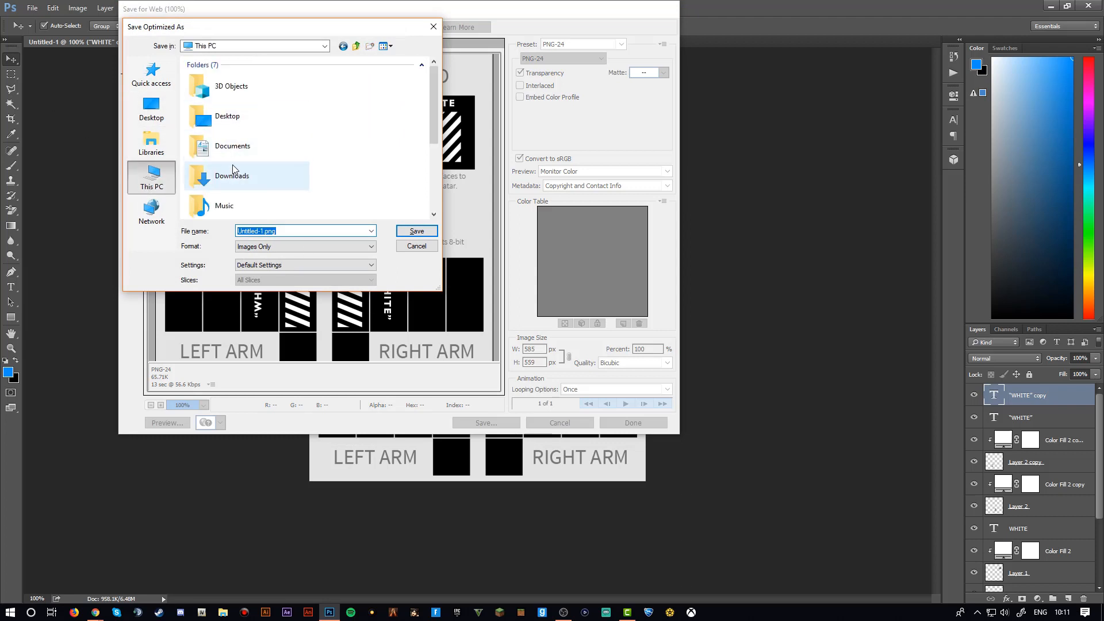
scroll(233, 192, "down", 3)
double_click(243, 101)
scroll(388, 167, "down", 3)
double_click(257, 102)
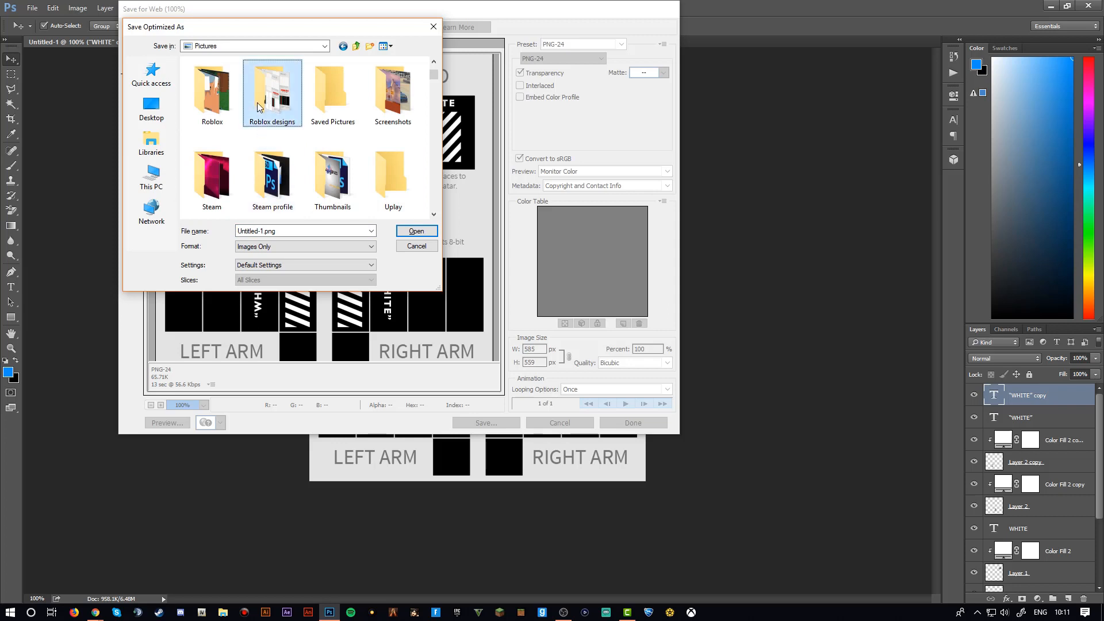
left_click(289, 231)
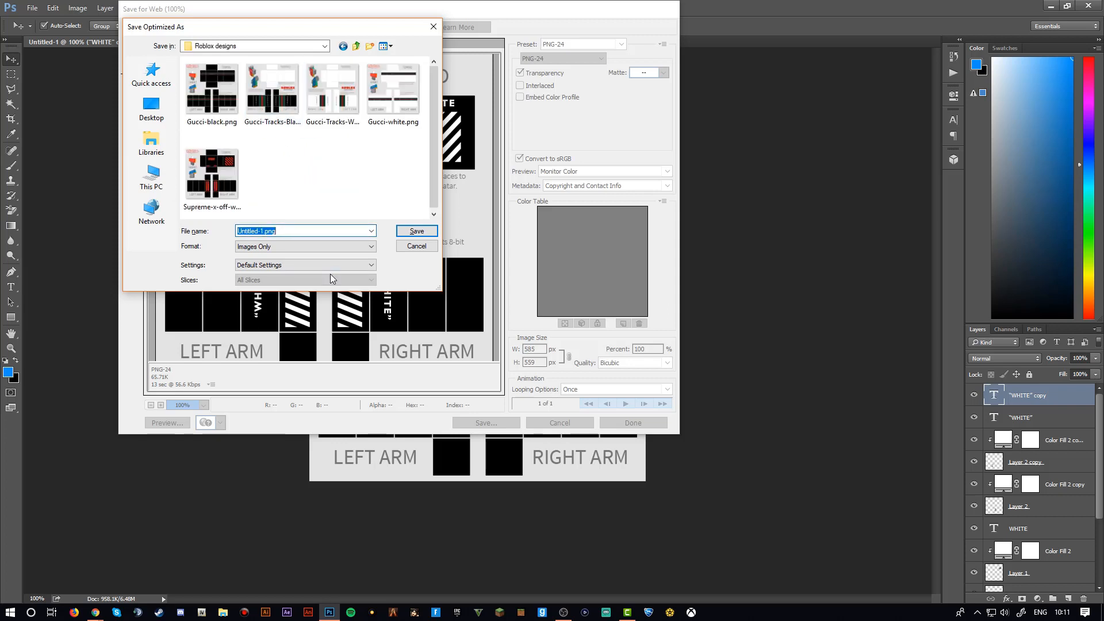
type("oH")
left_click(416, 231)
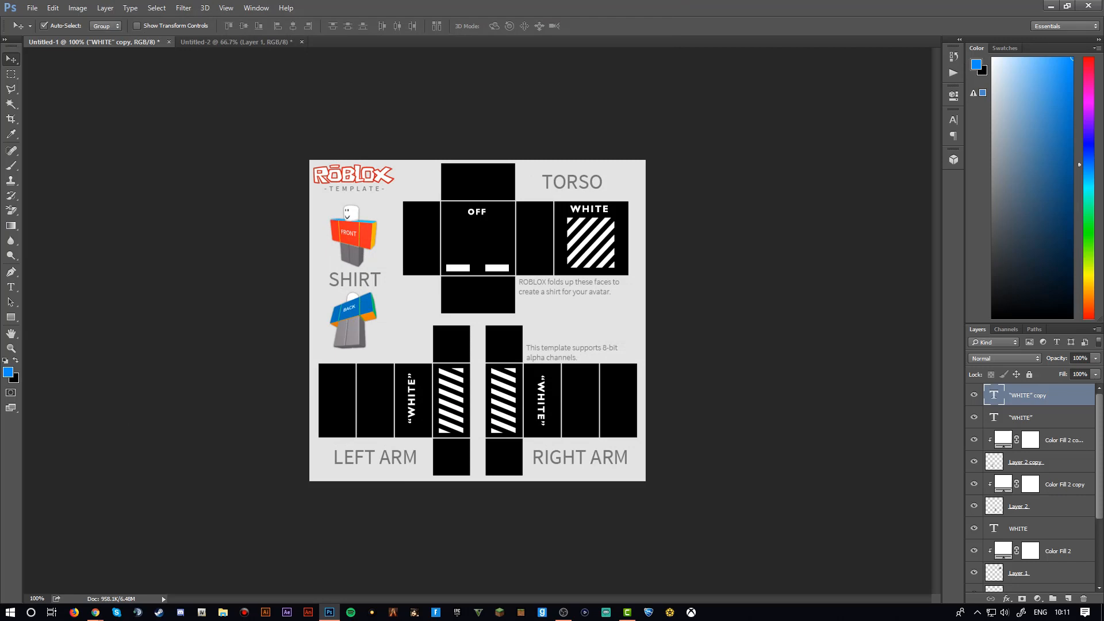
Switch to Chrome and go to roblox.com
left_click(96, 611)
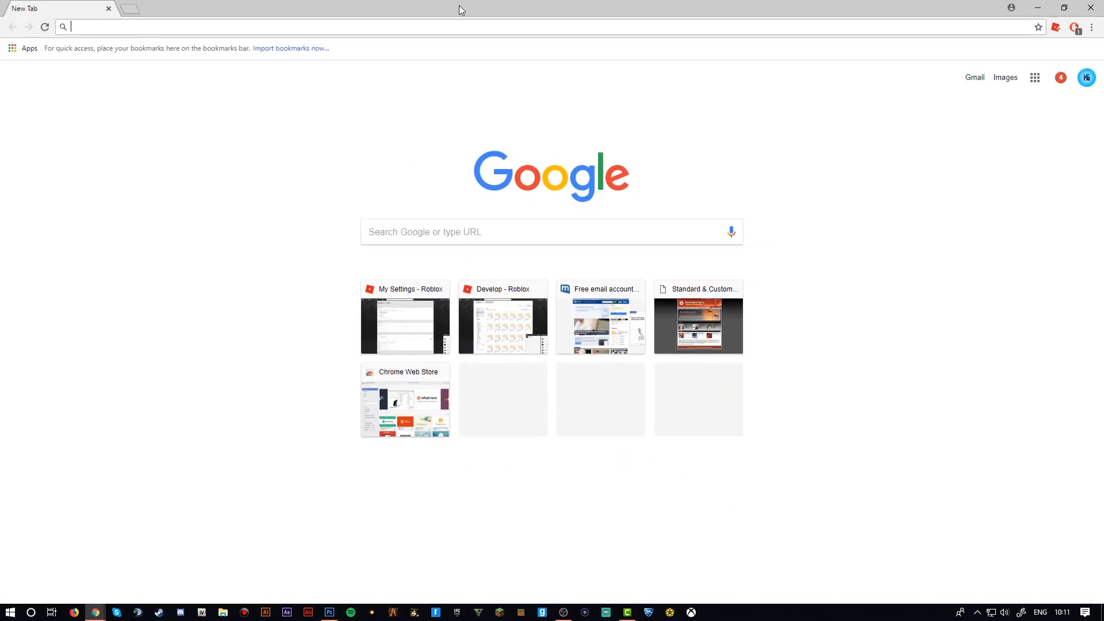
type("roblox")
key("BackSpace")
type(".com")
key("Delete")
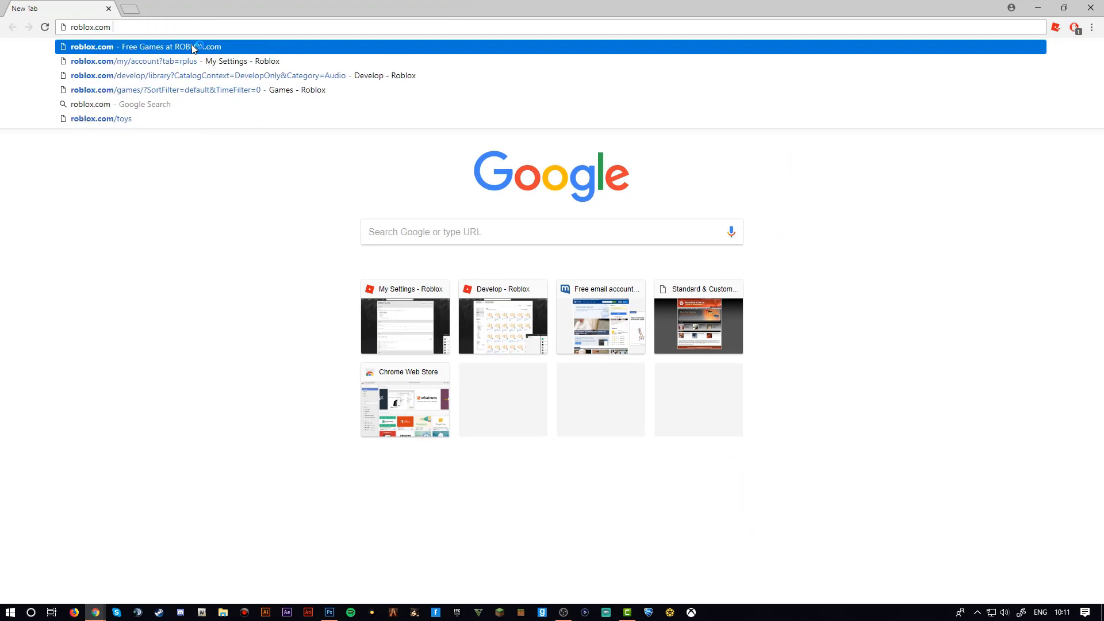
key("Return")
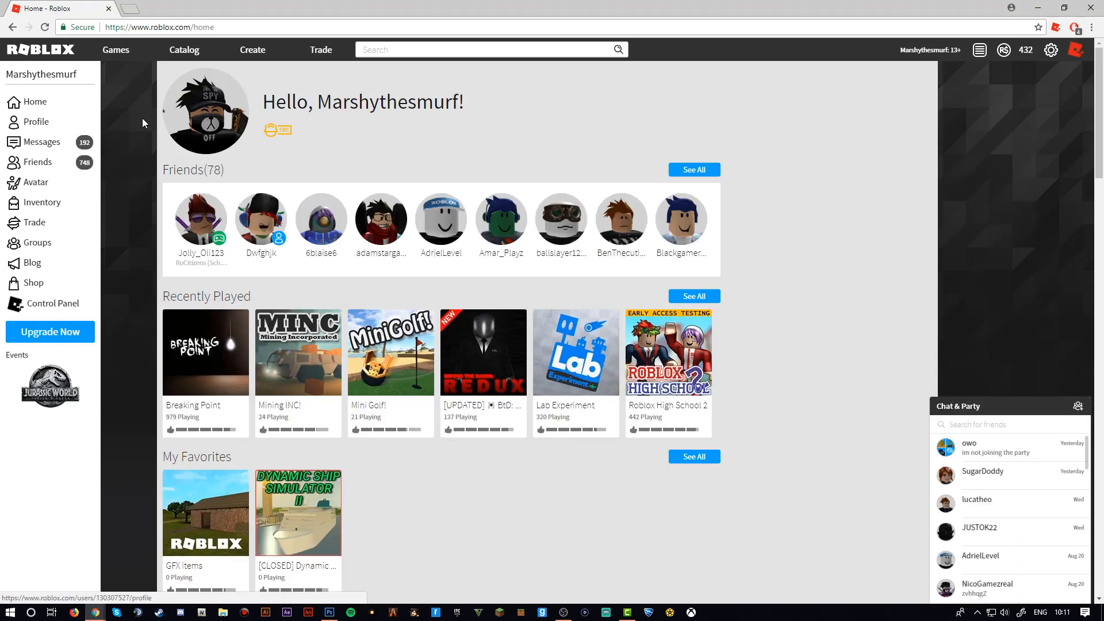
Open the Avatar Editor and examine the shirt on the 3D avatar from different angles and distances
left_click(48, 182)
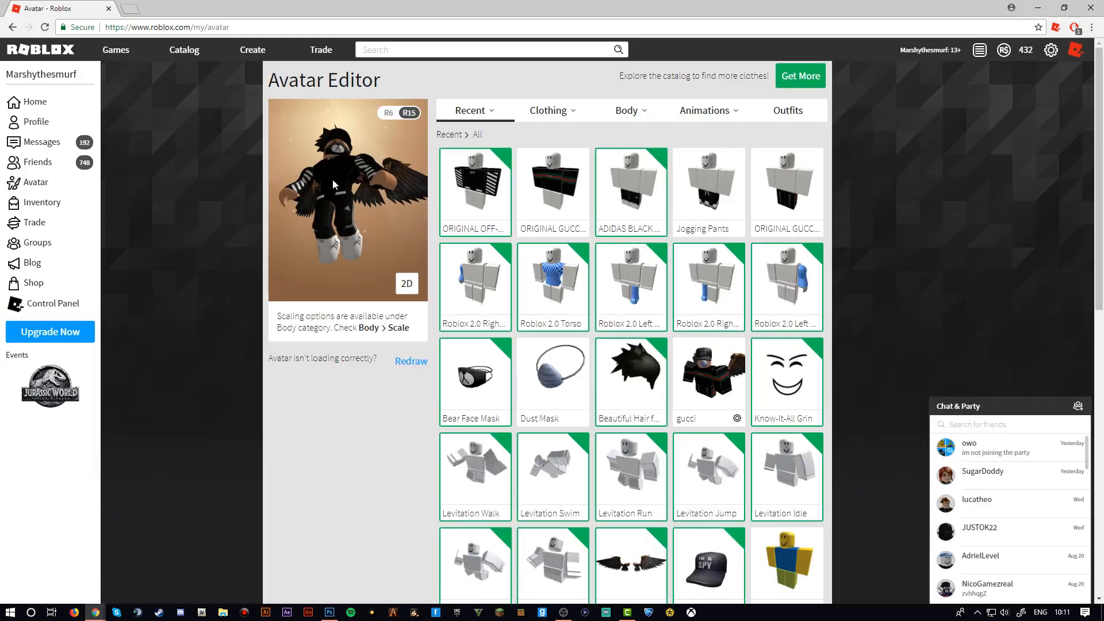
left_click_drag(368, 198, 376, 156)
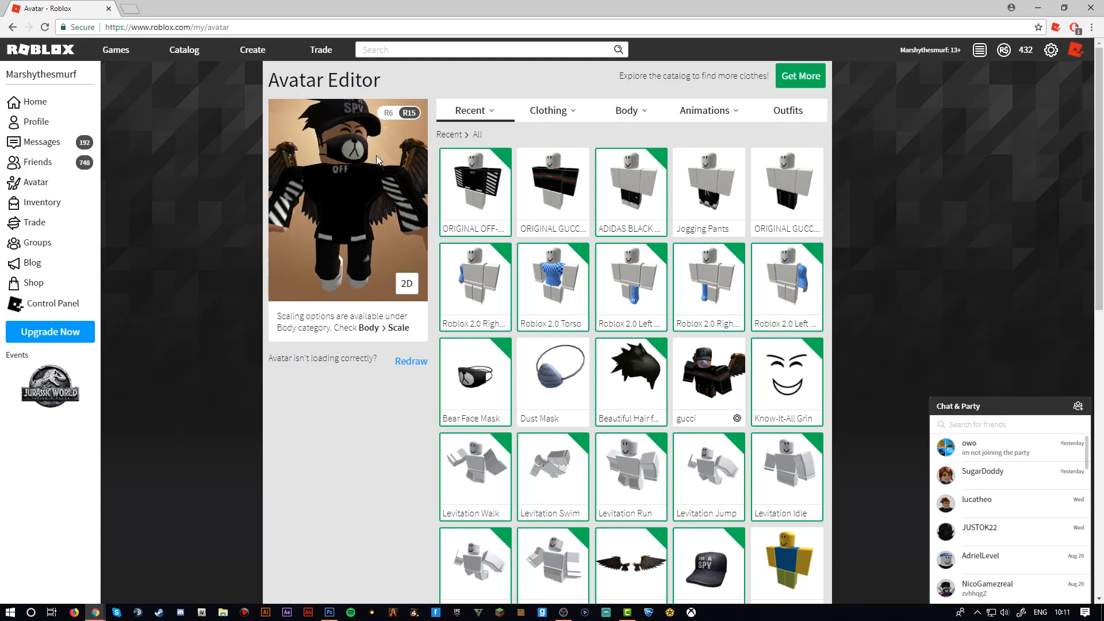
scroll(375, 155, "down", 4)
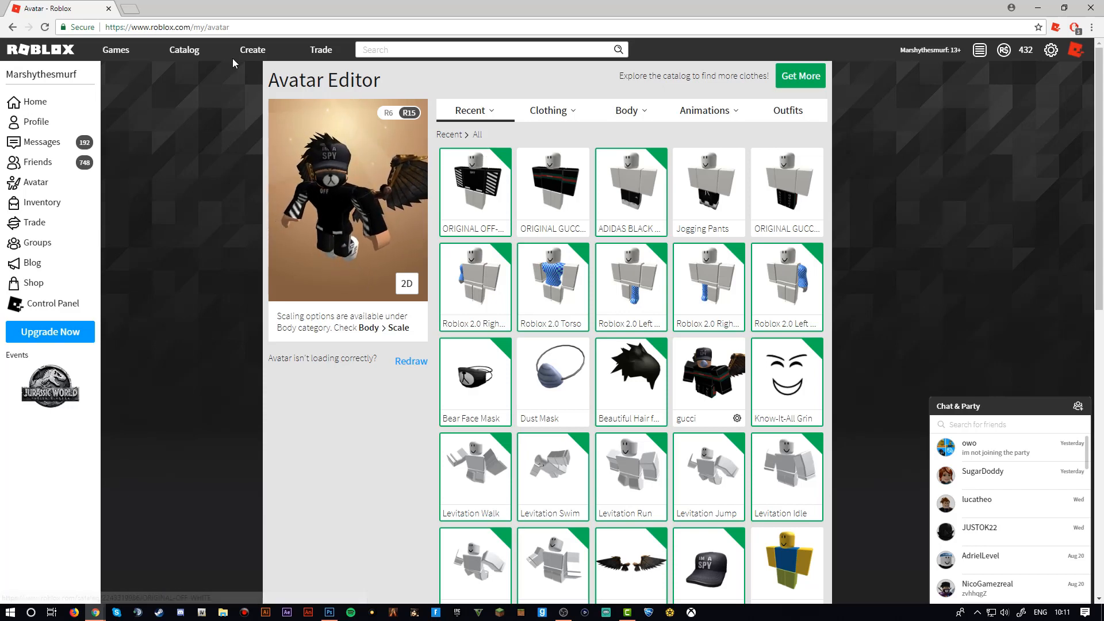
Open Roblox's Create page in a new browser tab and show the Shirts section of My Creations
right_click(253, 50)
left_click(288, 63)
left_click(227, 12)
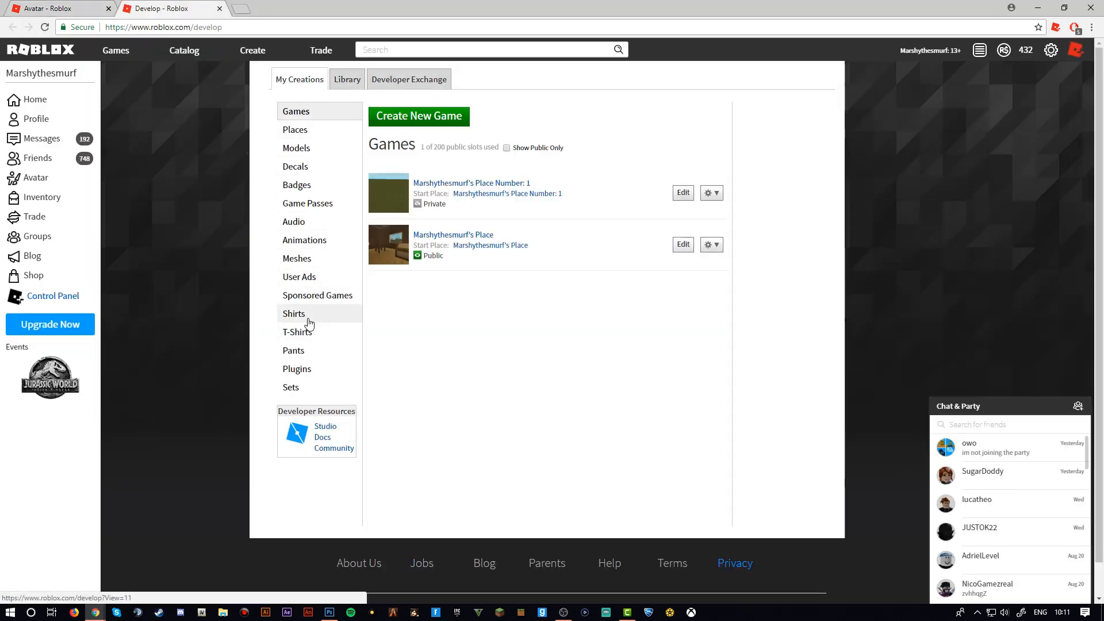
left_click(389, 179)
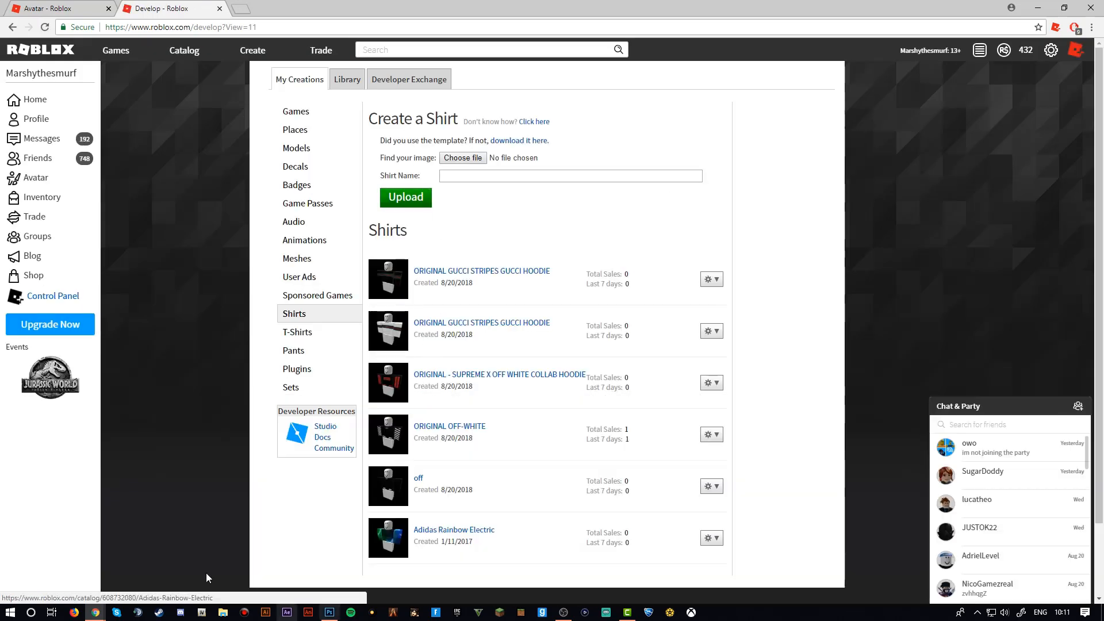
Upload Off-White-YT.png from the Roblox designs folder in Pictures as a shirt named ORIGINAL OFF WHITE
left_click(458, 158)
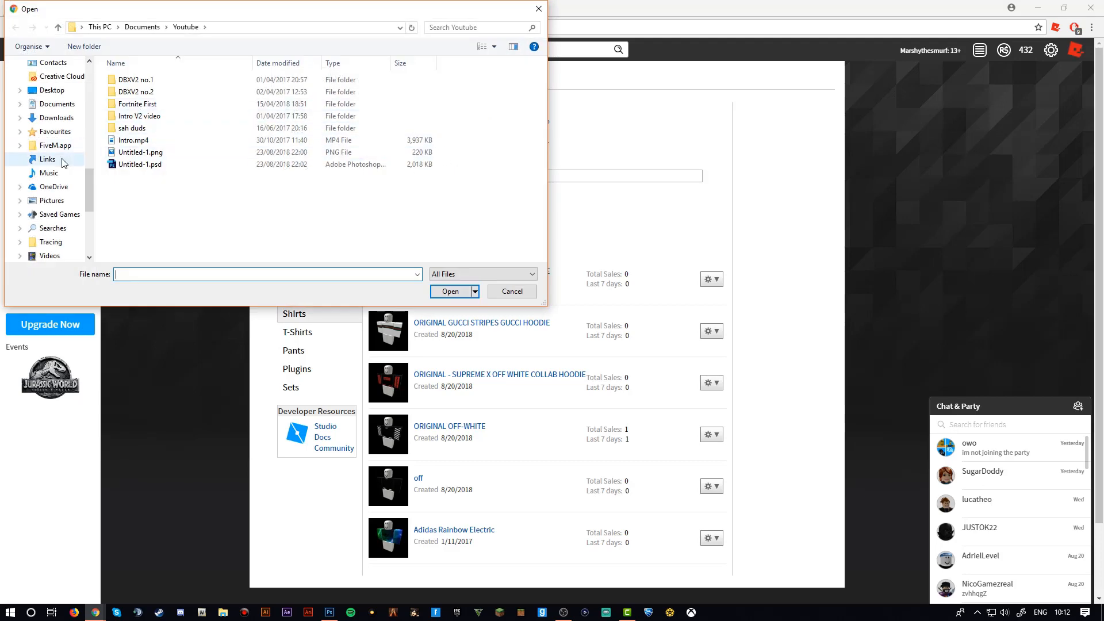
left_click(55, 200)
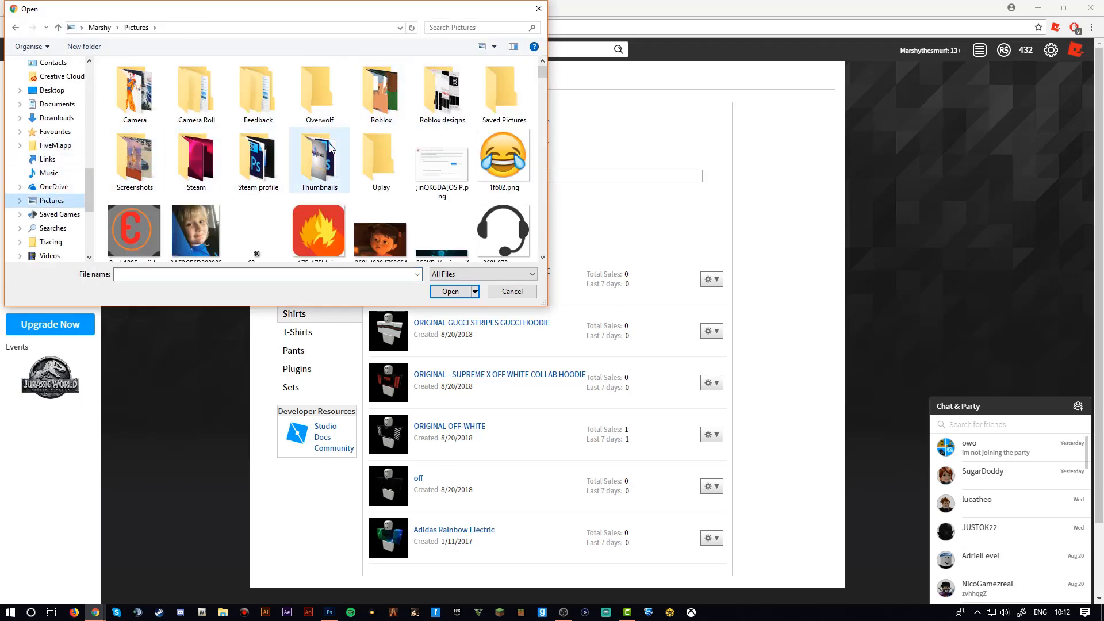
double_click(442, 92)
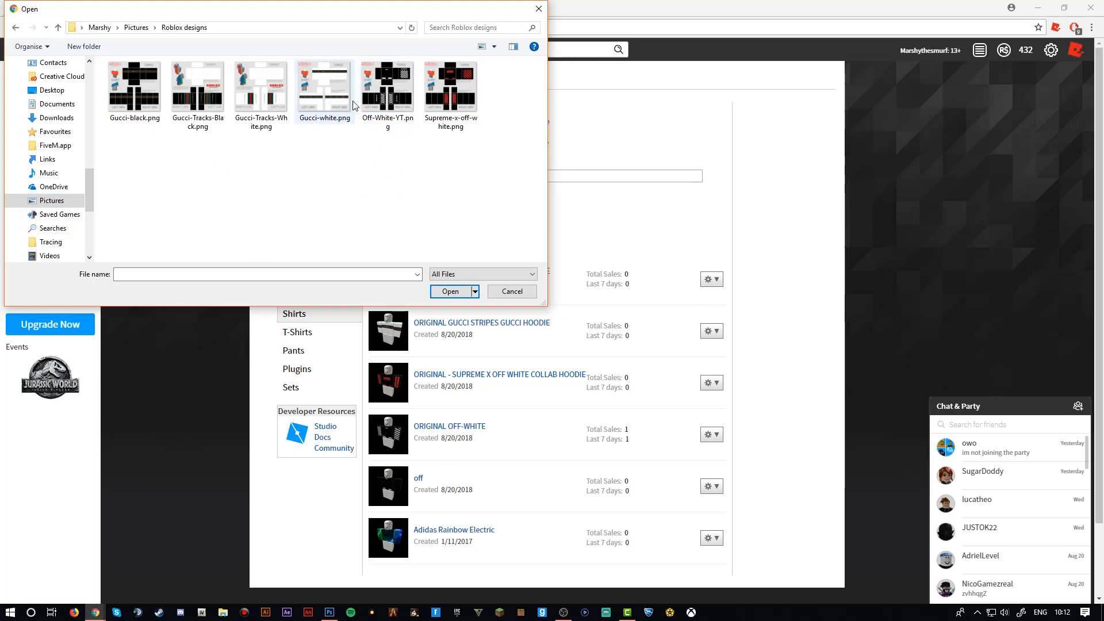
double_click(405, 114)
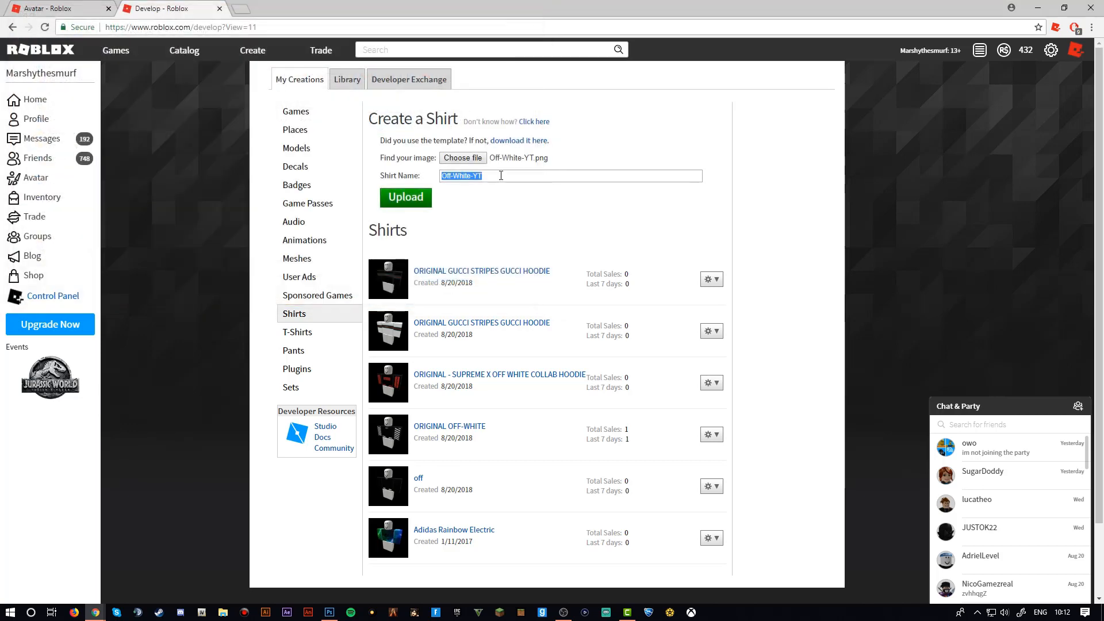
left_click_drag(409, 168, 445, 174)
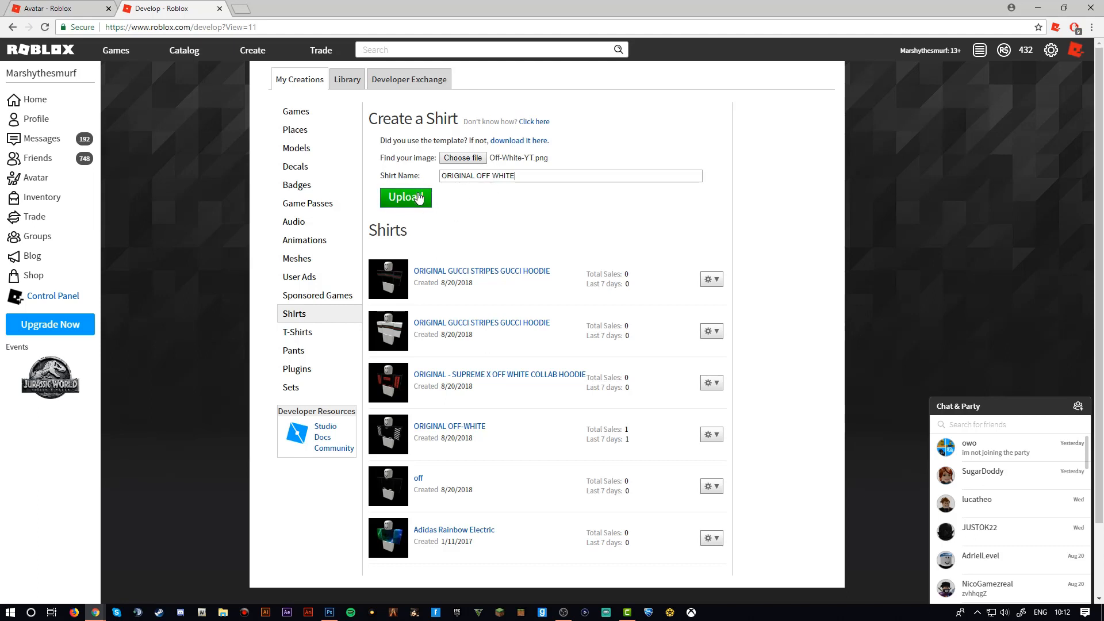
left_click(391, 200)
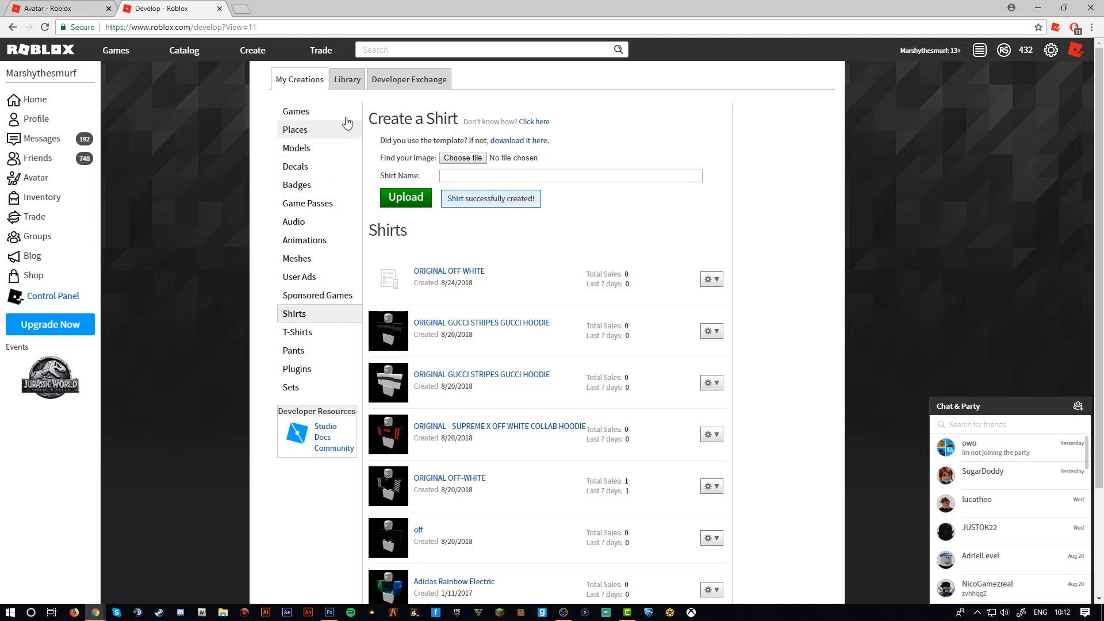
View the Pants section of My Creations and return to the Shirts section
scroll(432, 295, "down", 2)
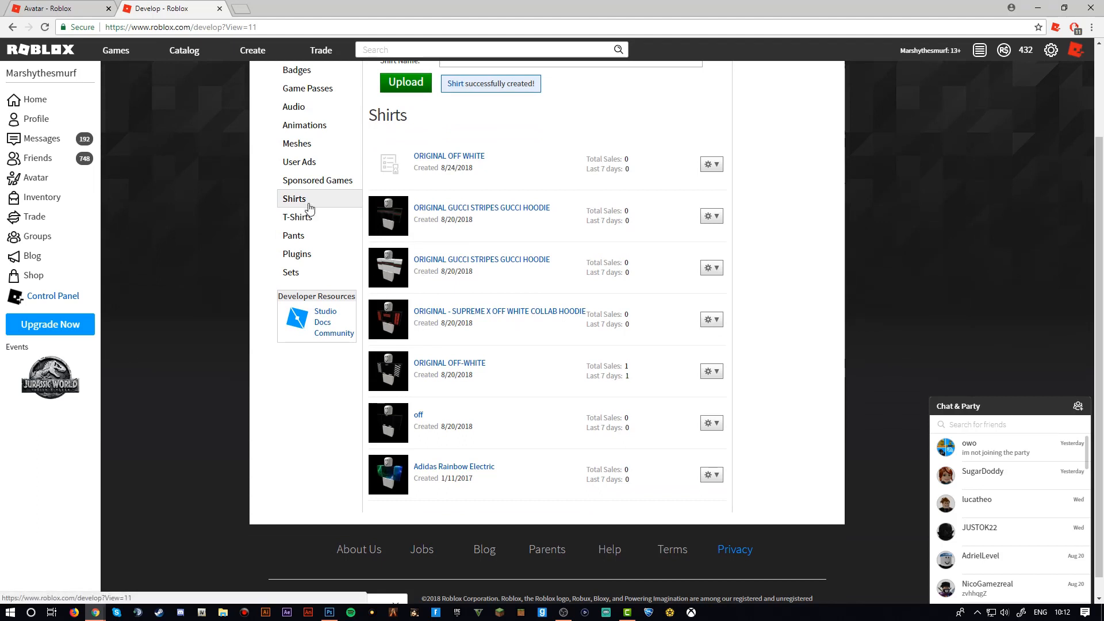
left_click(298, 236)
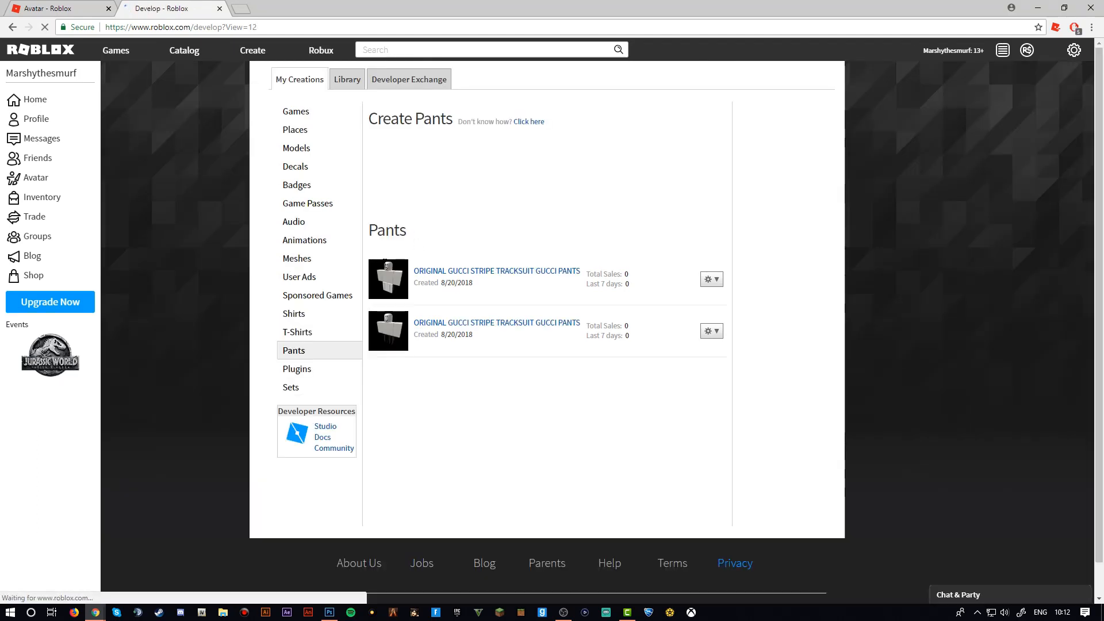
left_click(339, 315)
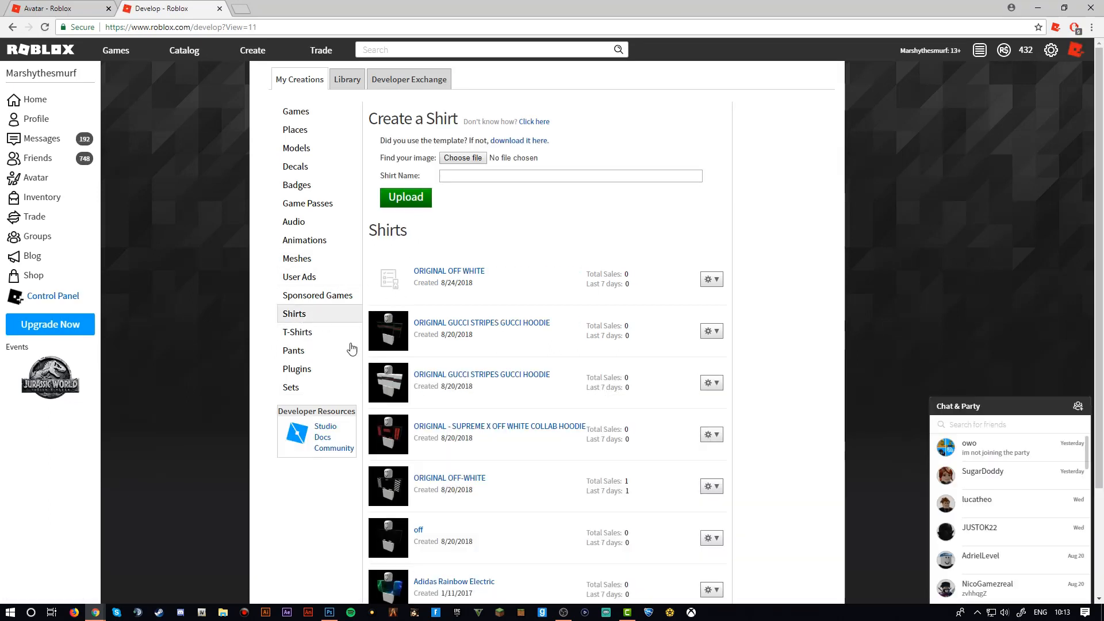
Refresh the Avatar Editor and try the new ORIGINAL OFF WHITE shirt on the avatar before switching back to the earlier ORIGINAL OFF-WHITE shirt
left_click(47, 6)
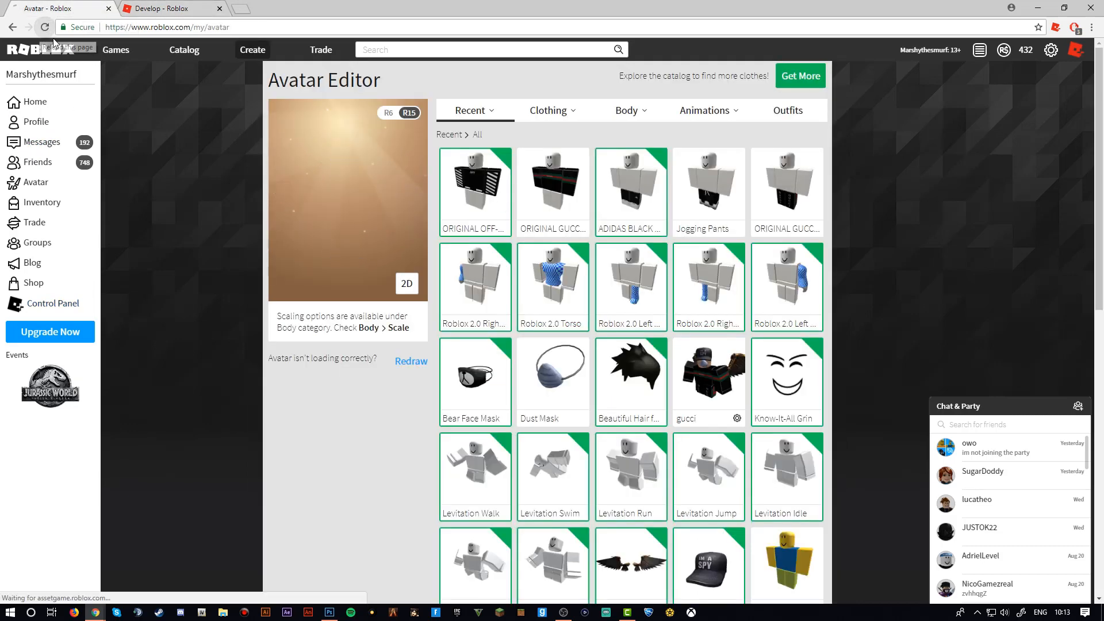
left_click(43, 34)
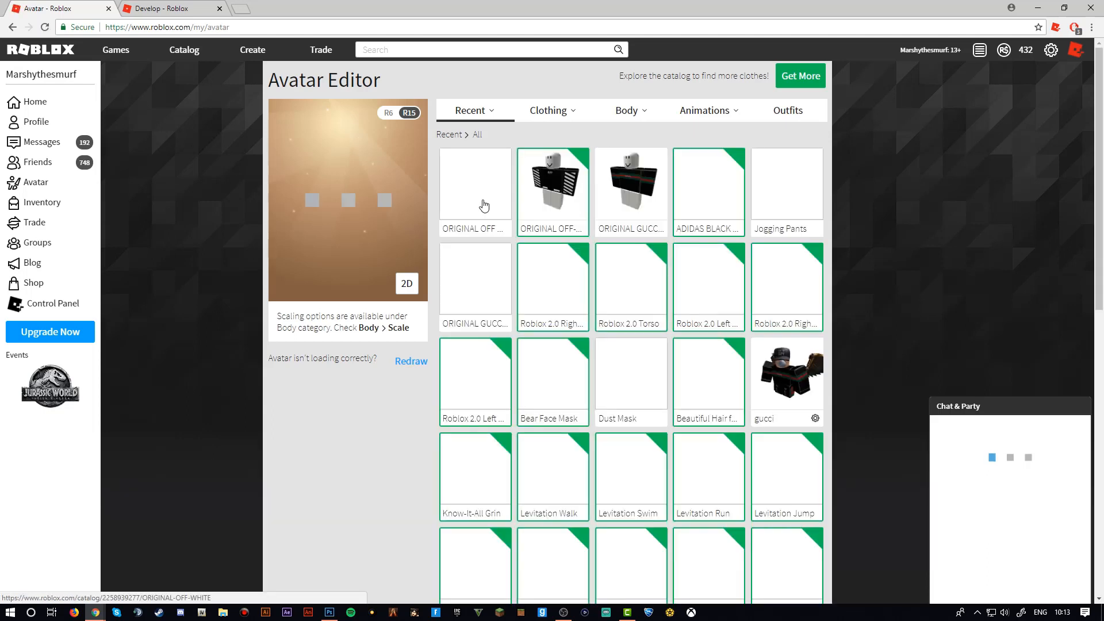
left_click(450, 177)
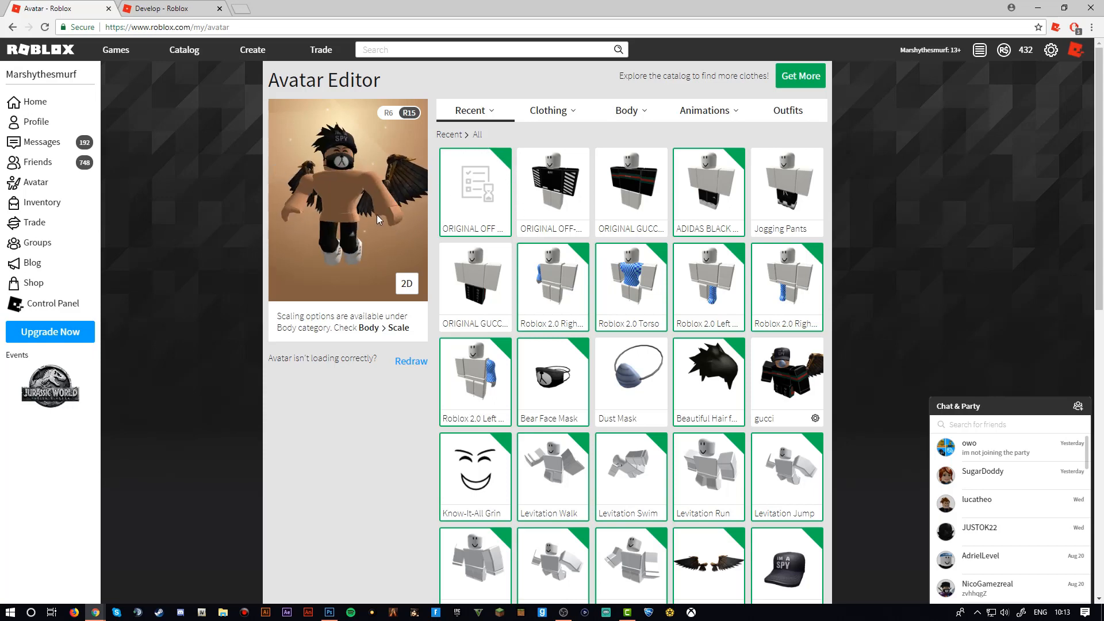
left_click(563, 203)
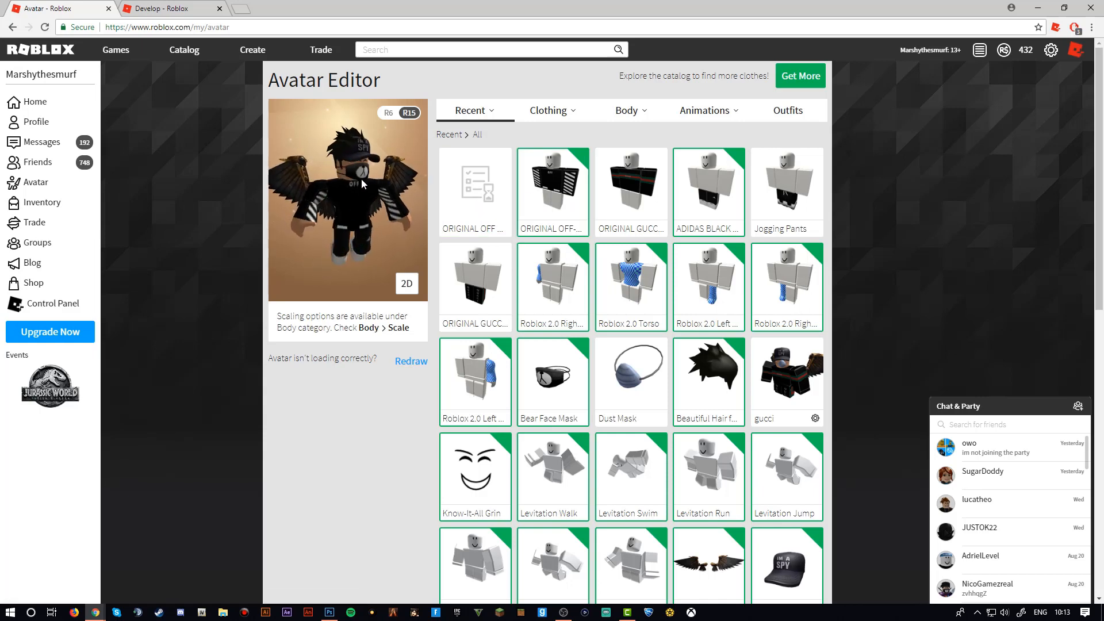